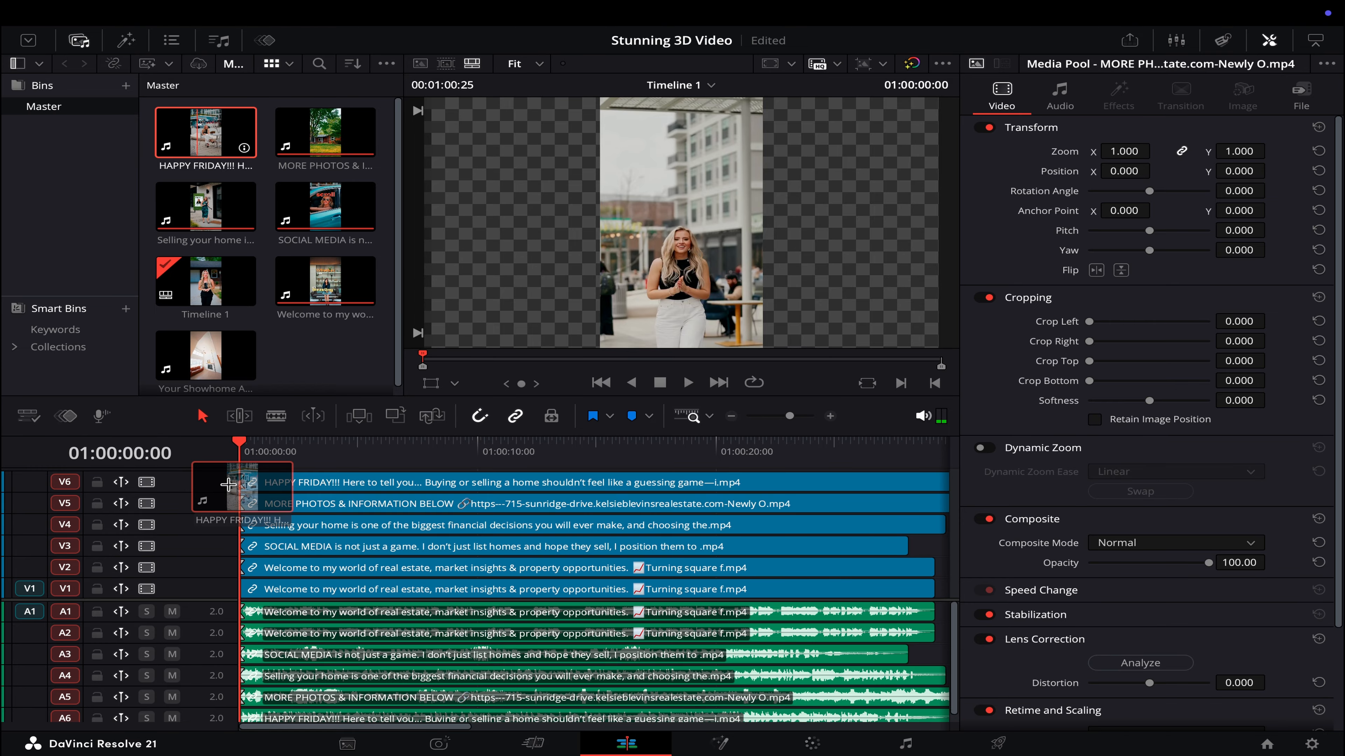
pyautogui.scroll(-1, 389, 616)
pyautogui.scroll(1, 389, 616)
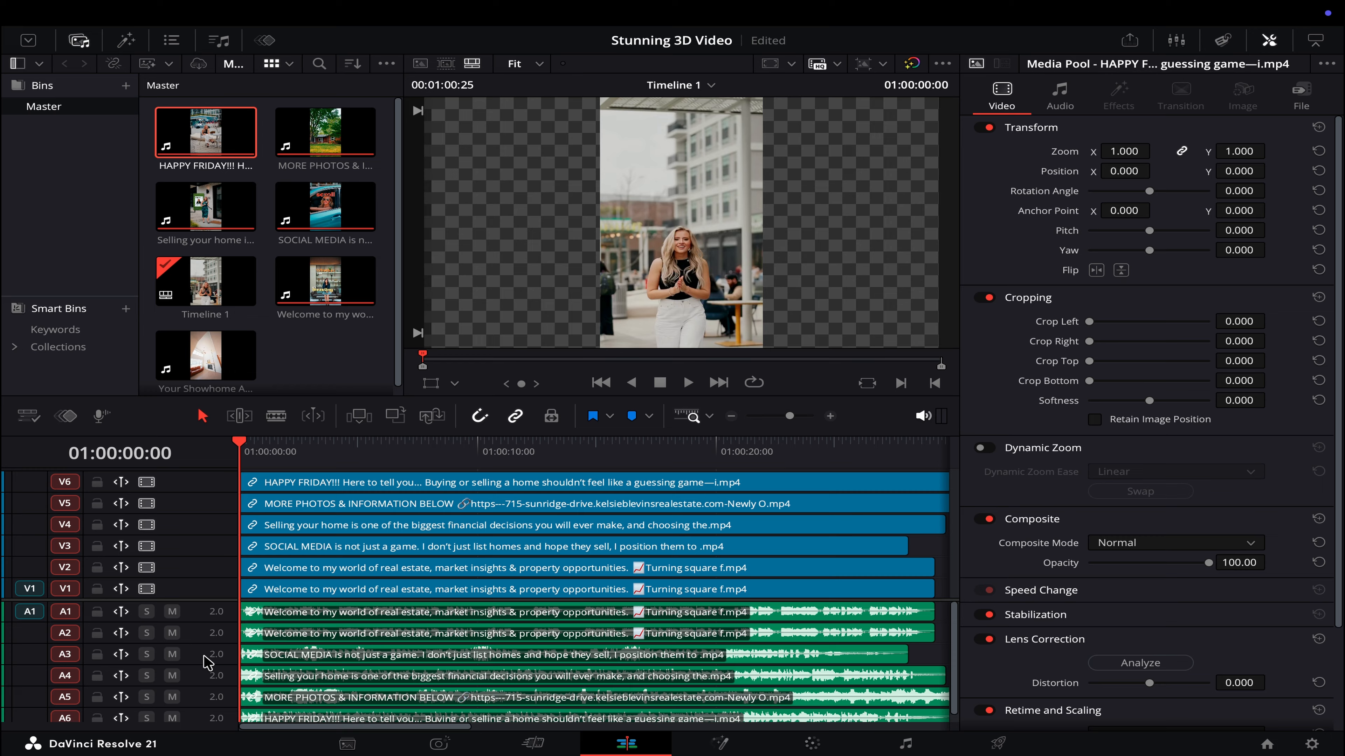
pyautogui.scroll(-1, 204, 657)
pyautogui.scroll(1, 174, 654)
# - Combine all the stacked video clips on tracks V1 to V6 into one new Fusion clip
pyautogui.hscroll(3, 619, 596)
pyautogui.rightClick(618, 596)
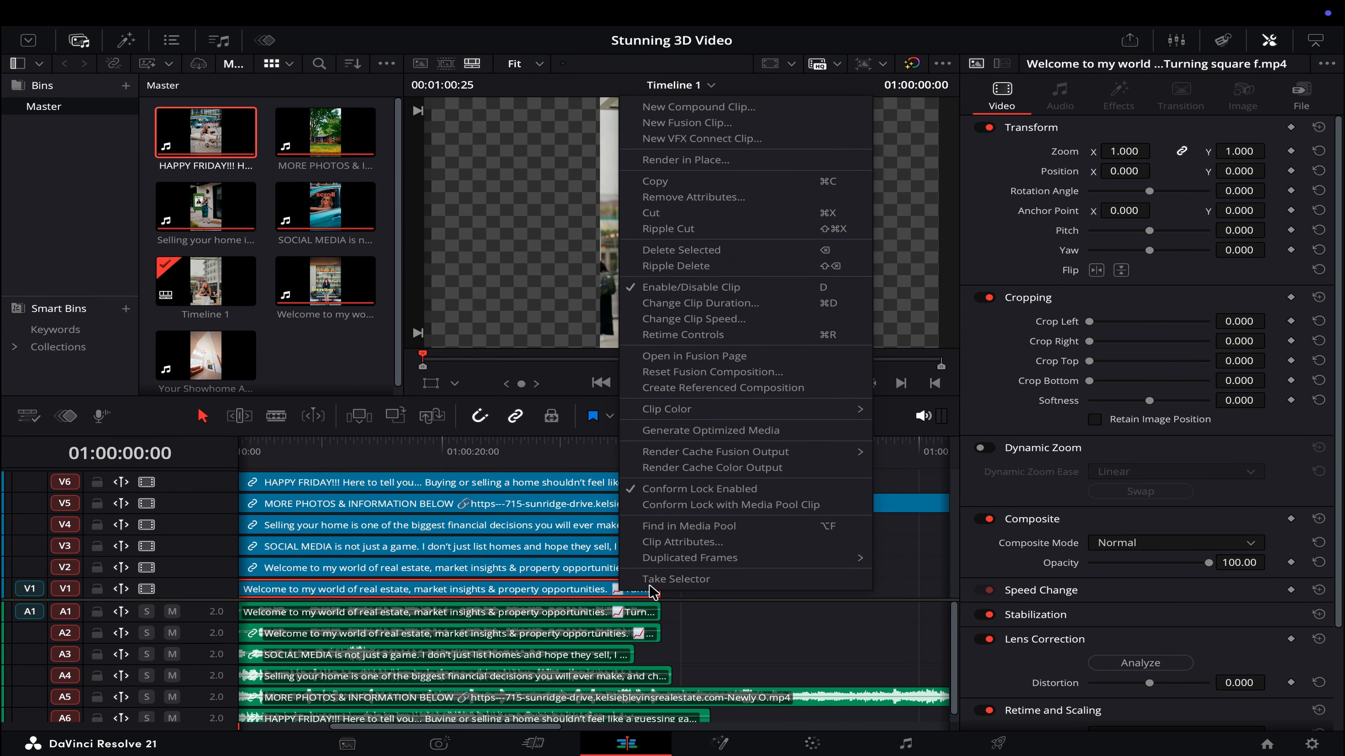
pyautogui.click(709, 612)
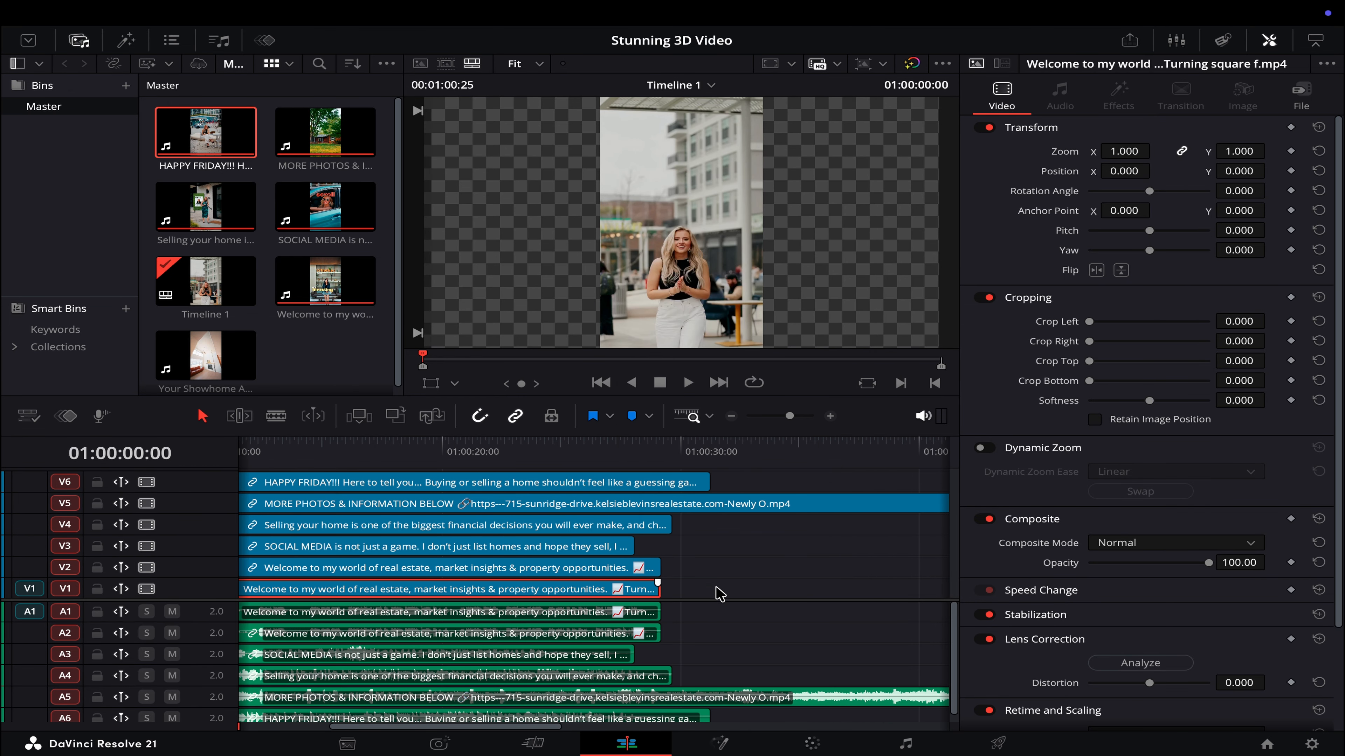
pyautogui.moveTo(698, 591); pyautogui.dragTo(568, 457)
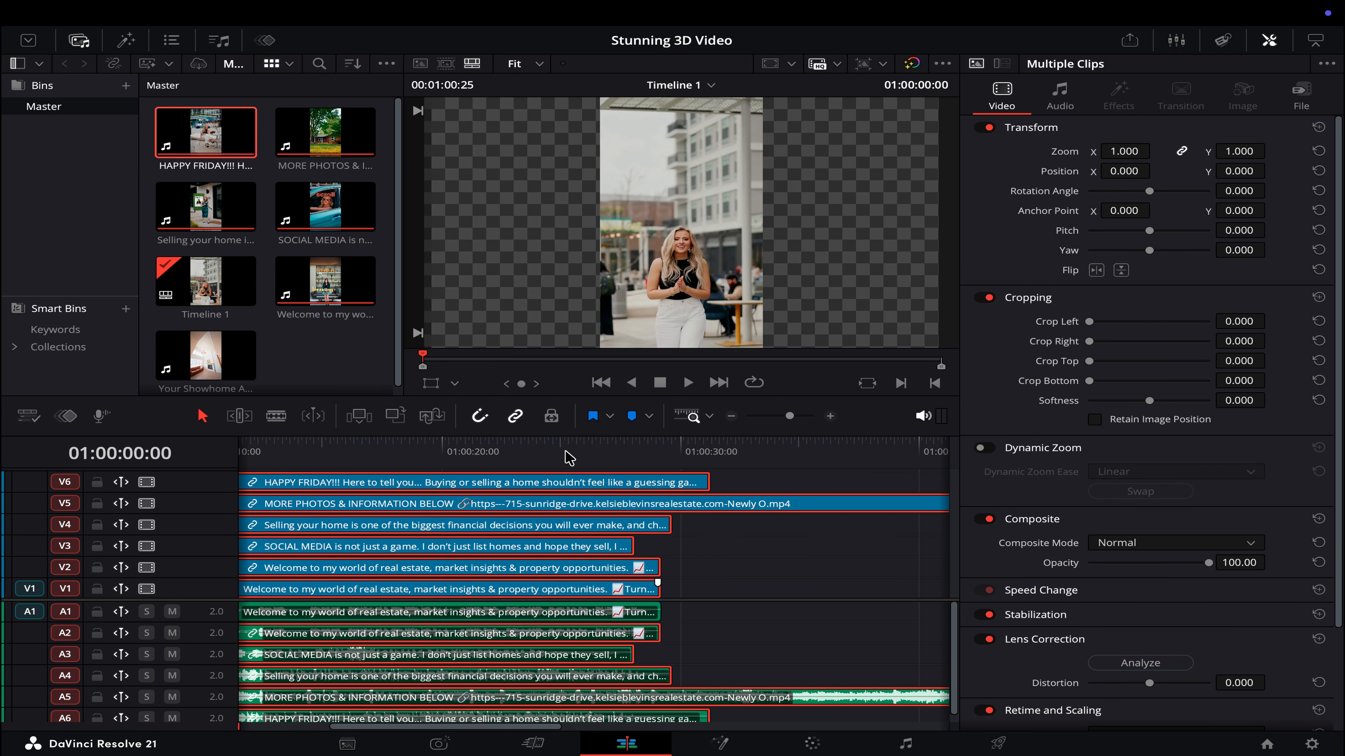
pyautogui.rightClick(569, 490)
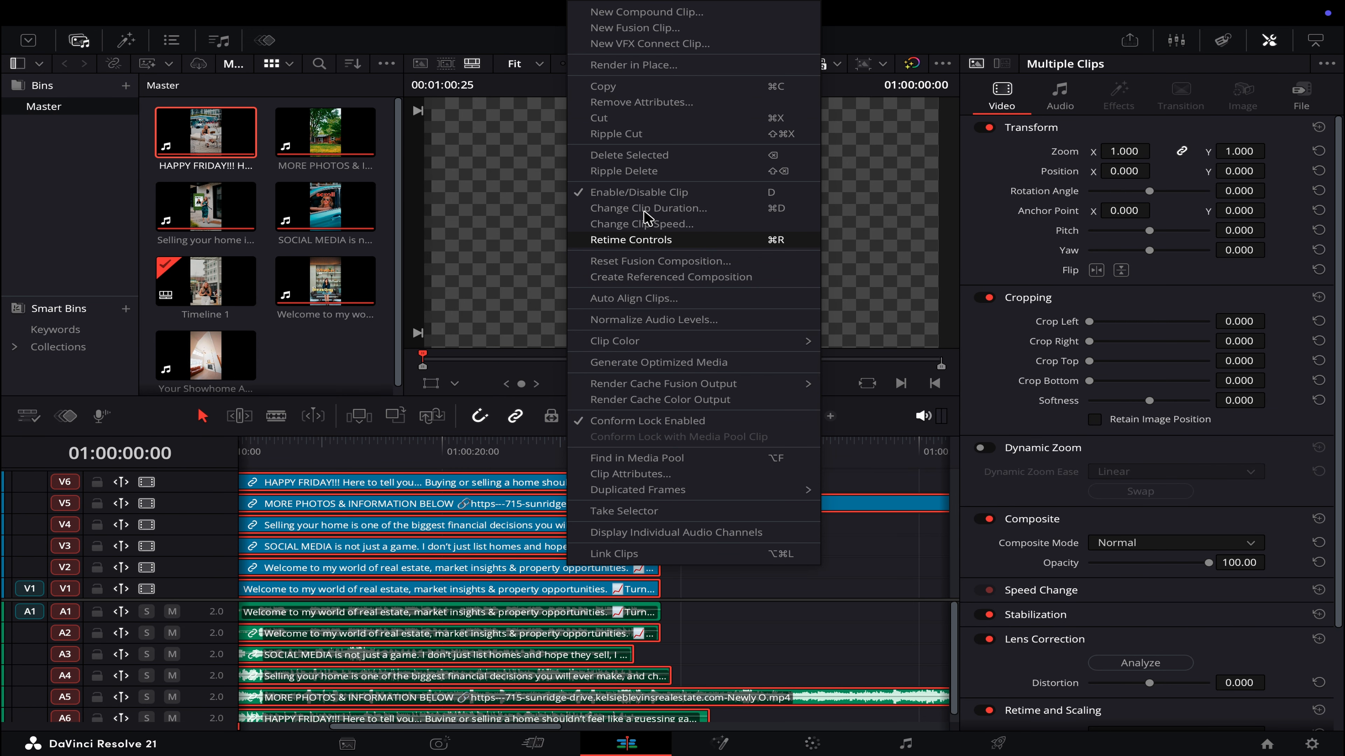
pyautogui.click(643, 29)
pyautogui.click(555, 503)
pyautogui.hotkey('shift', 'z')
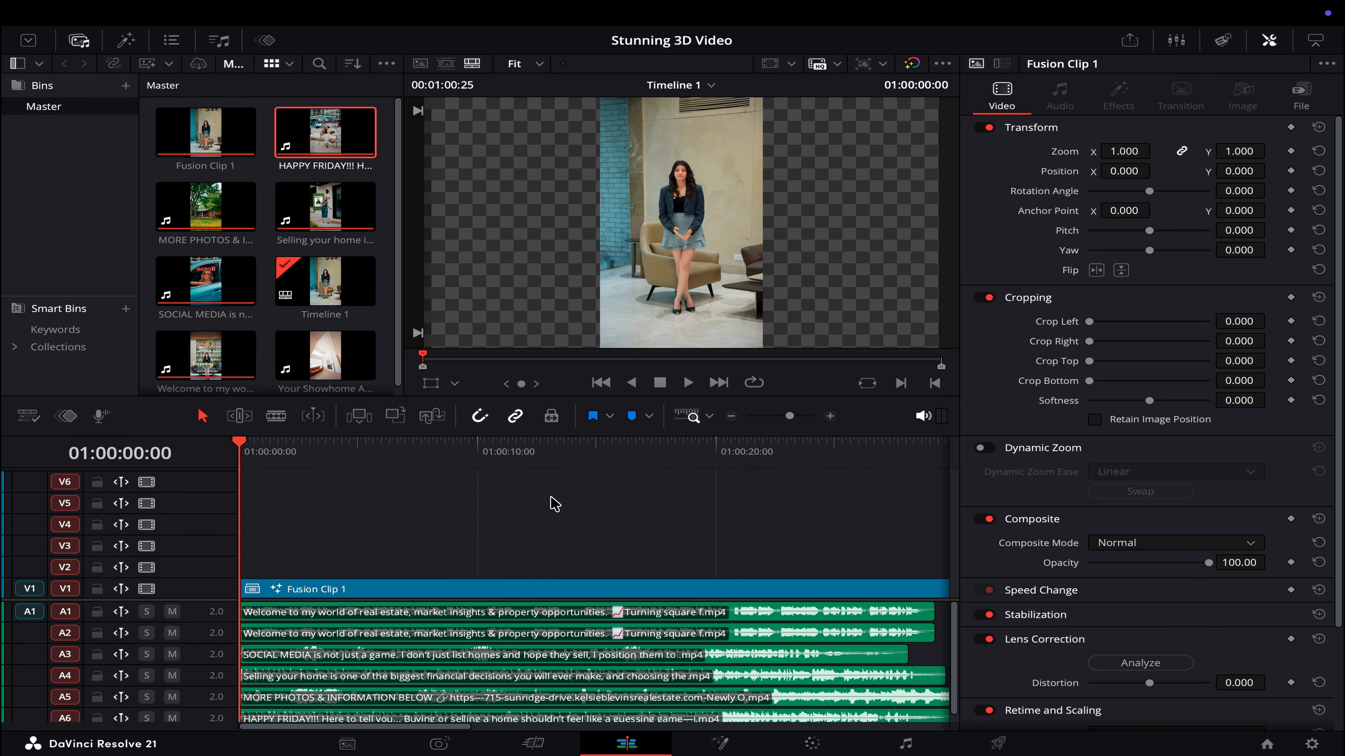
# - Open the new Fusion clip's node graph on the Fusion page and delete the Background1 node and all six Merge nodes
pyautogui.scroll(-1, 521, 672)
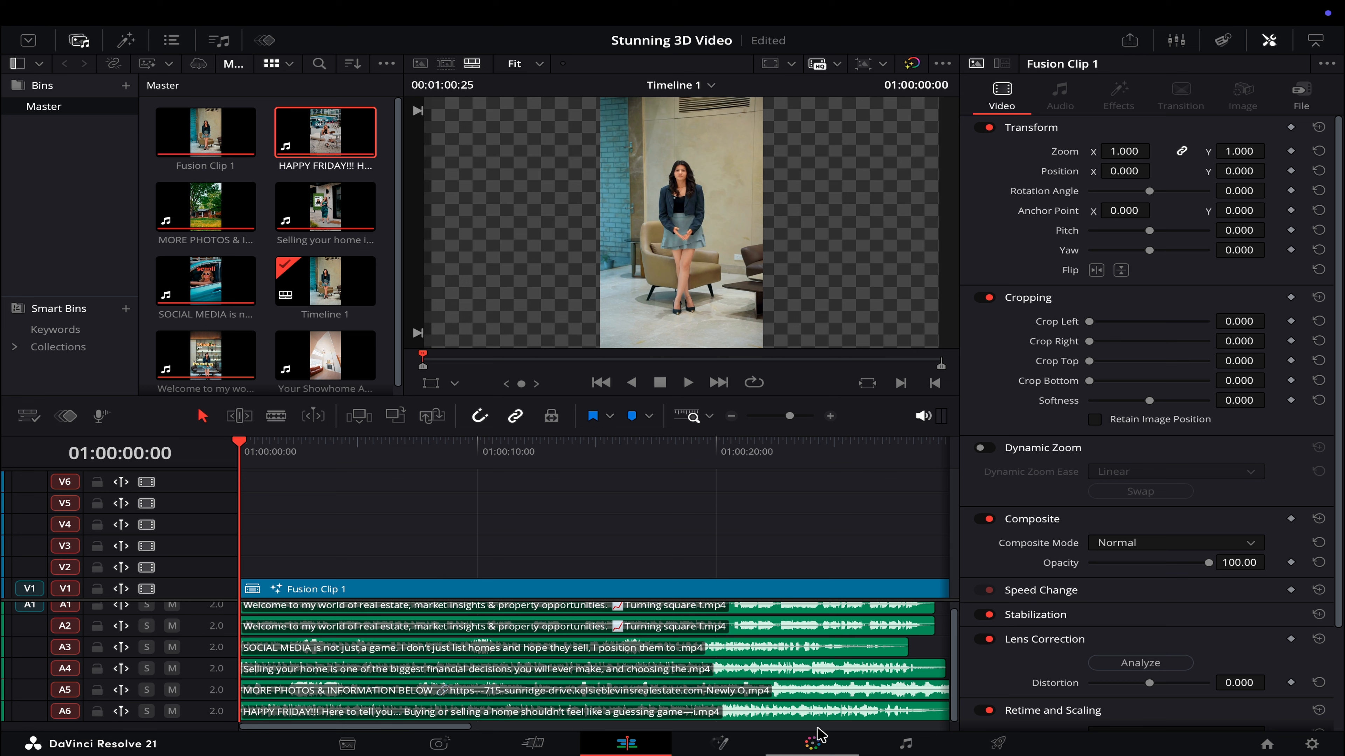
pyautogui.click(803, 691)
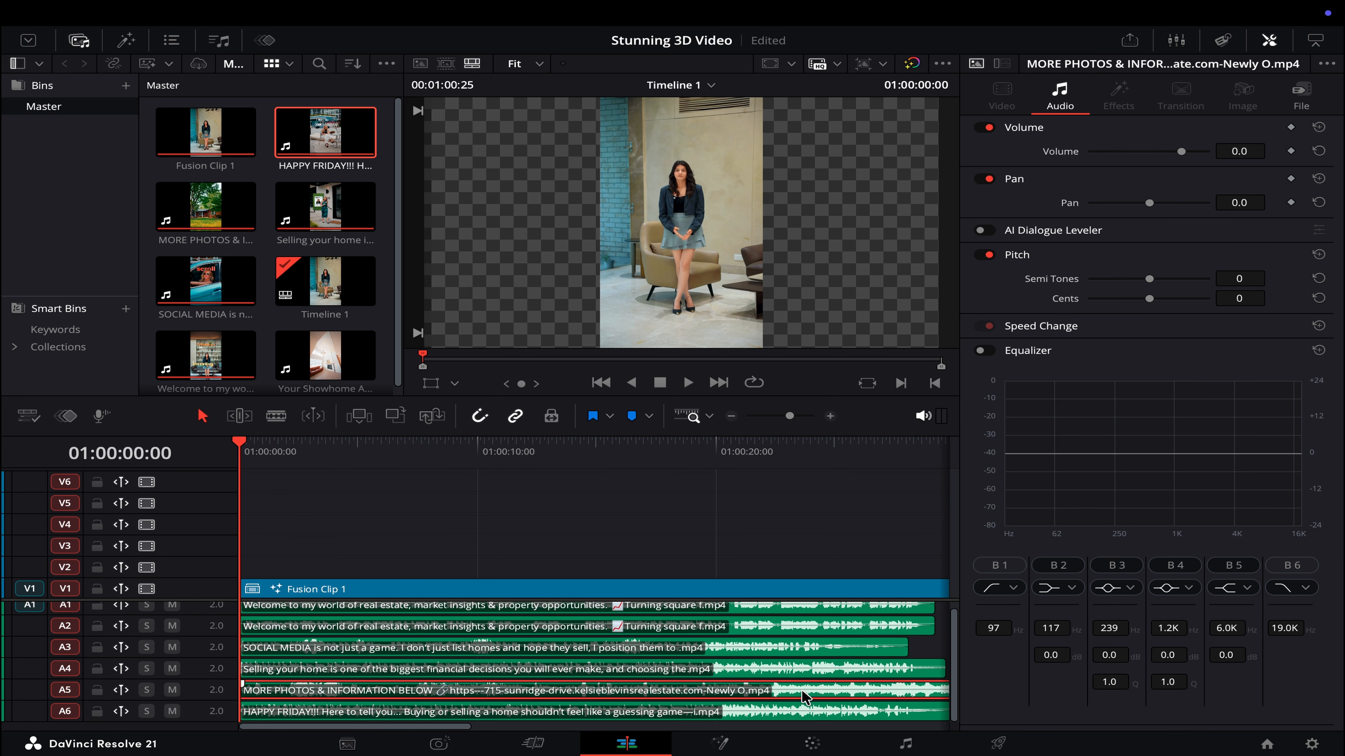
pyautogui.hotkey('shift', '5')
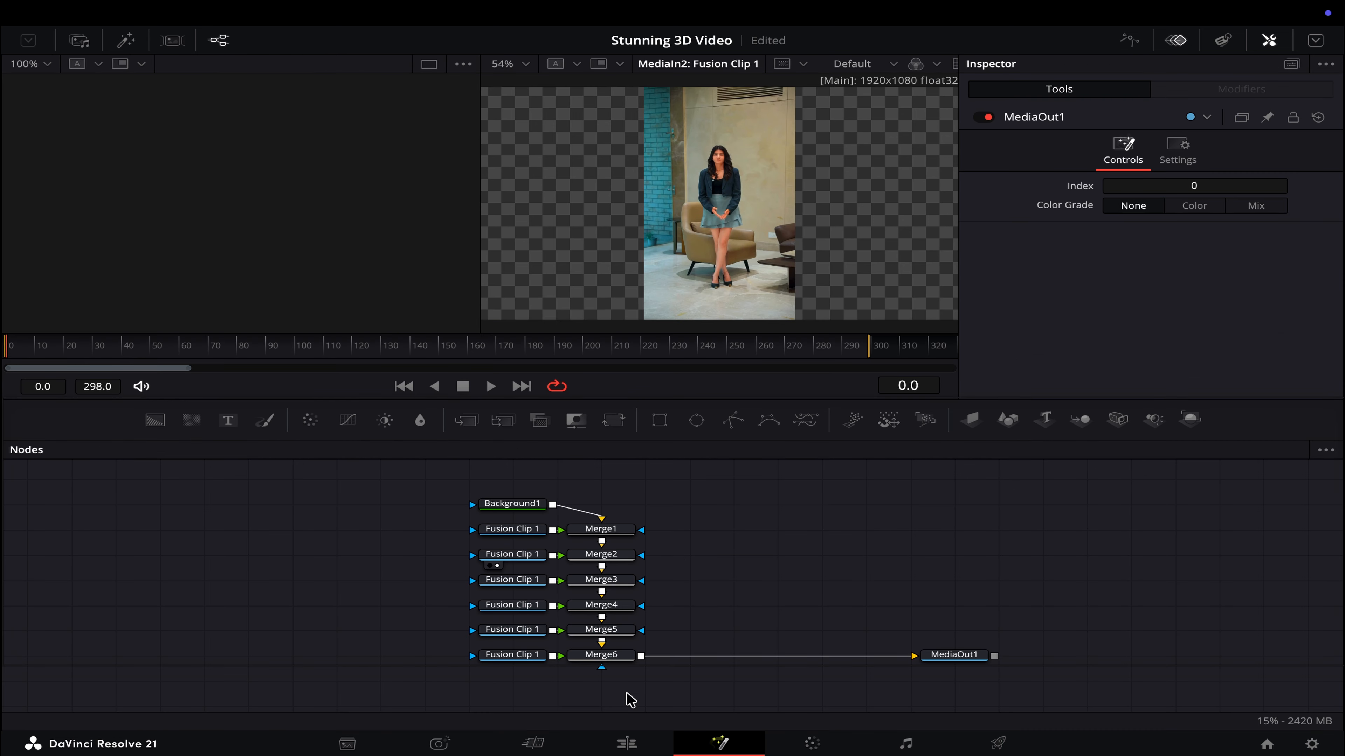
pyautogui.moveTo(616, 700); pyautogui.dragTo(609, 505)
pyautogui.press('Delete')
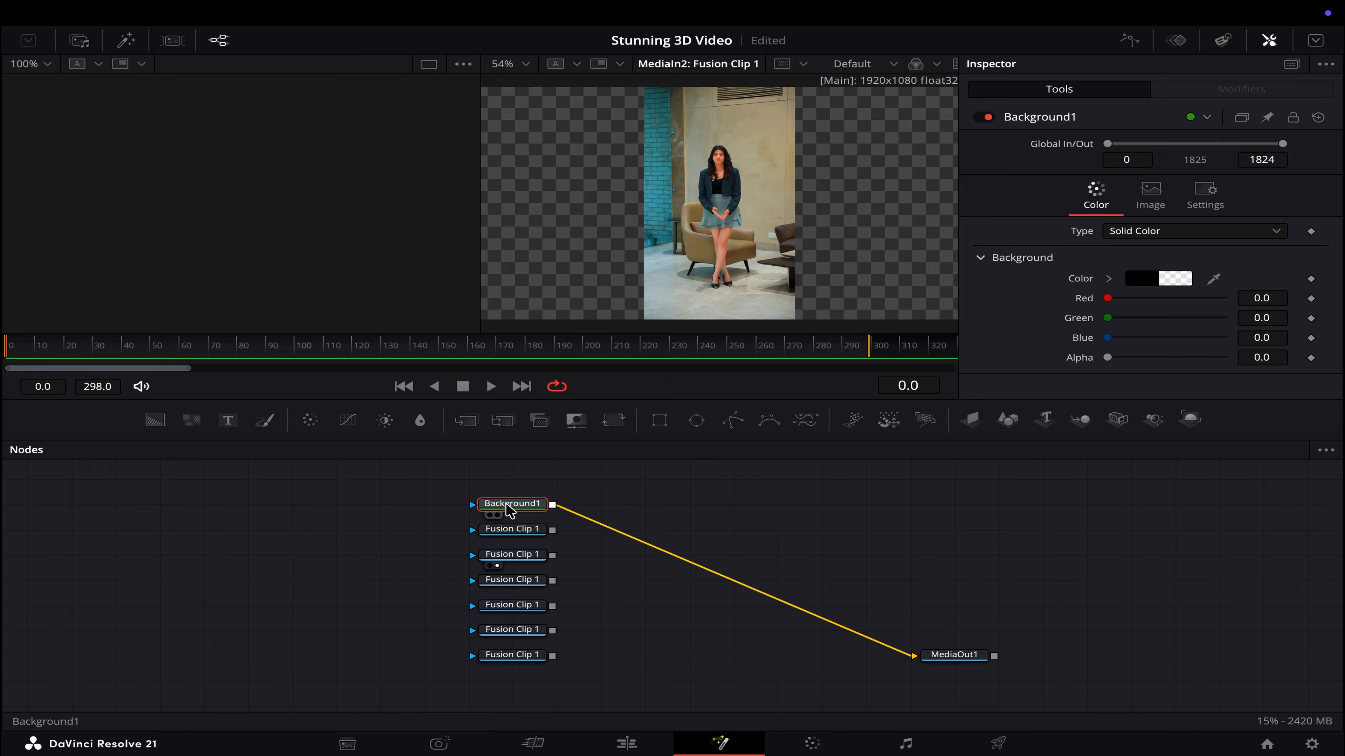
pyautogui.press('Delete')
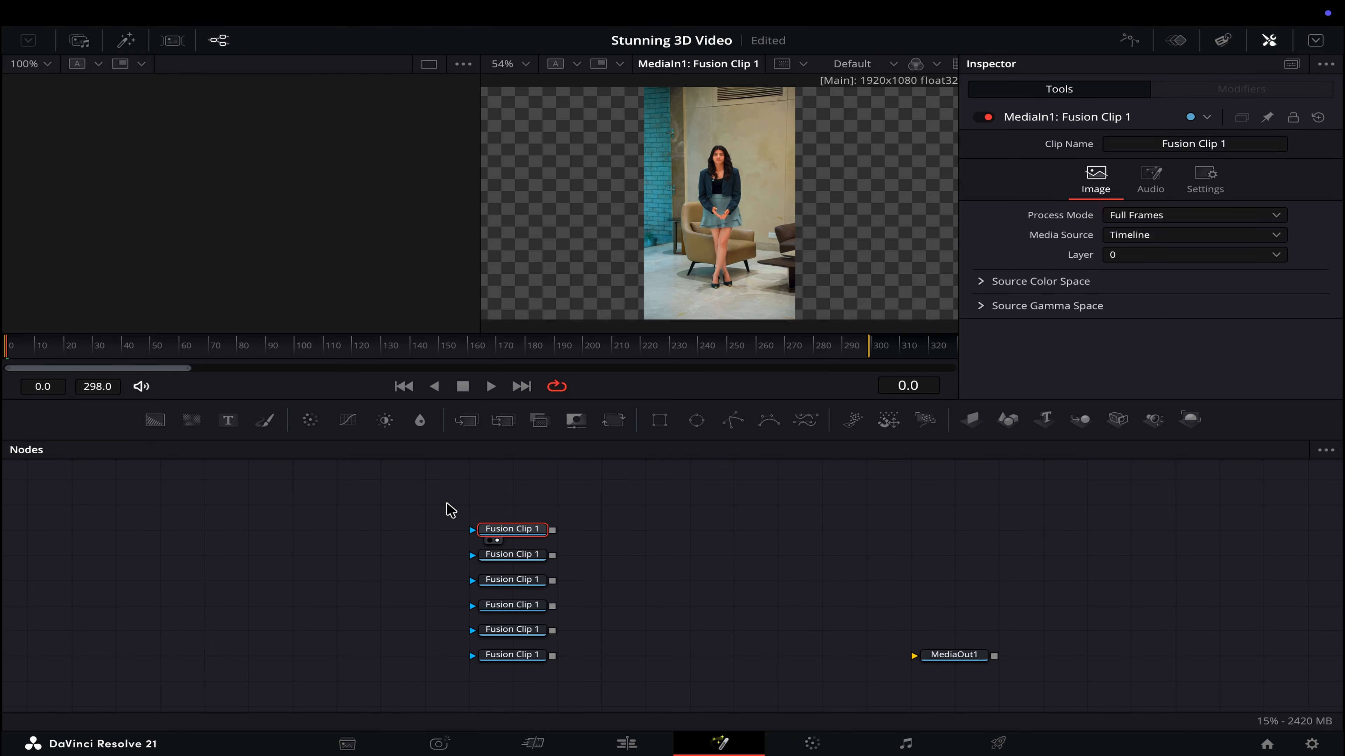
# - Mask the first Fusion Clip node with a Rectangle about 0.31 wide and 0.72 high, with a corner radius of about 0.19
pyautogui.click(659, 421)
pyautogui.moveTo(390, 526); pyautogui.dragTo(473, 530)
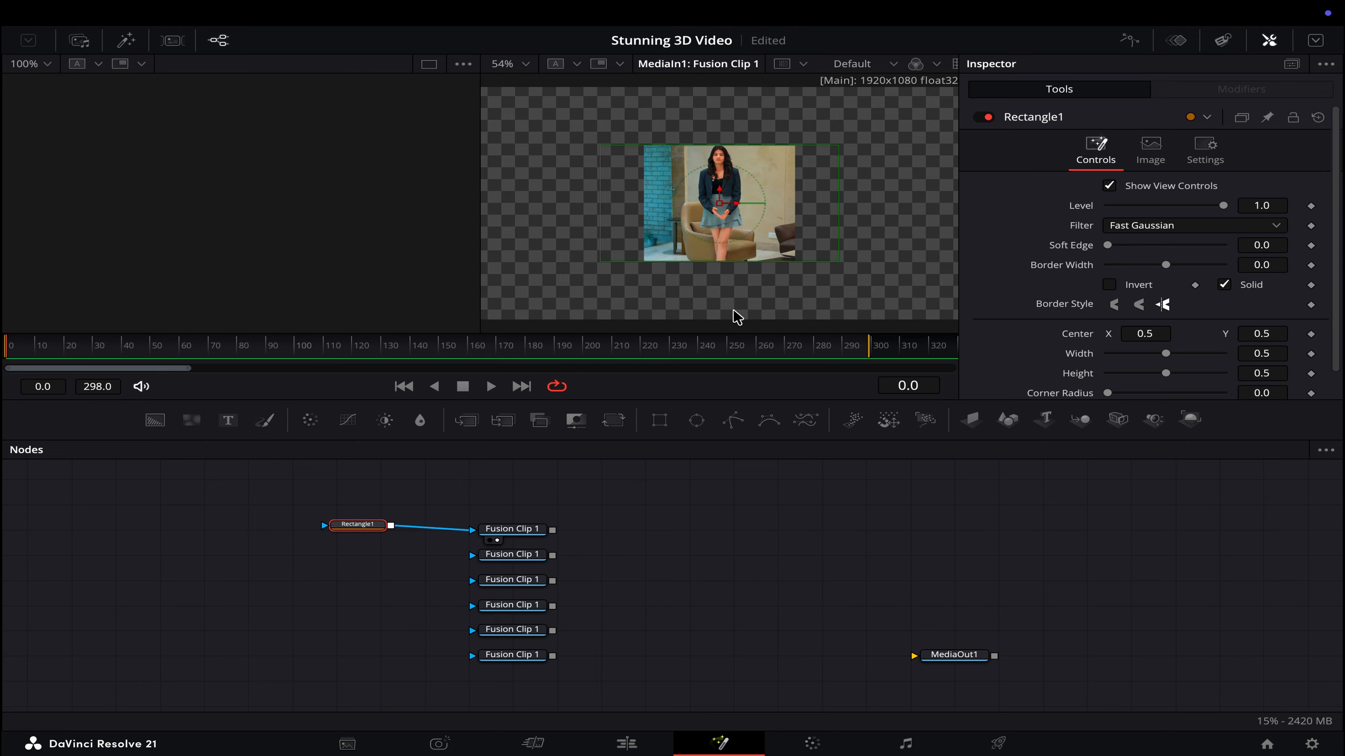
pyautogui.moveTo(843, 264); pyautogui.dragTo(796, 290)
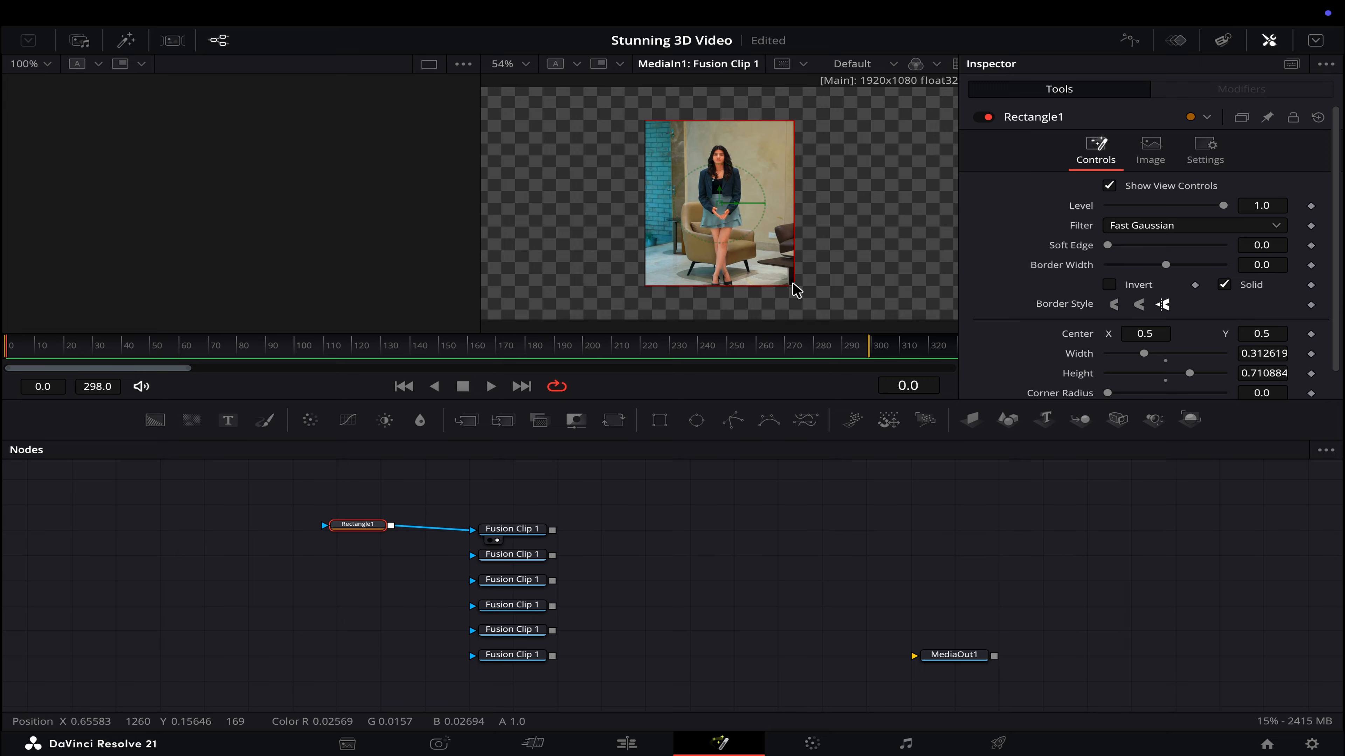
pyautogui.scroll(-1, 1112, 339)
pyautogui.moveTo(1109, 364); pyautogui.dragTo(1131, 366)
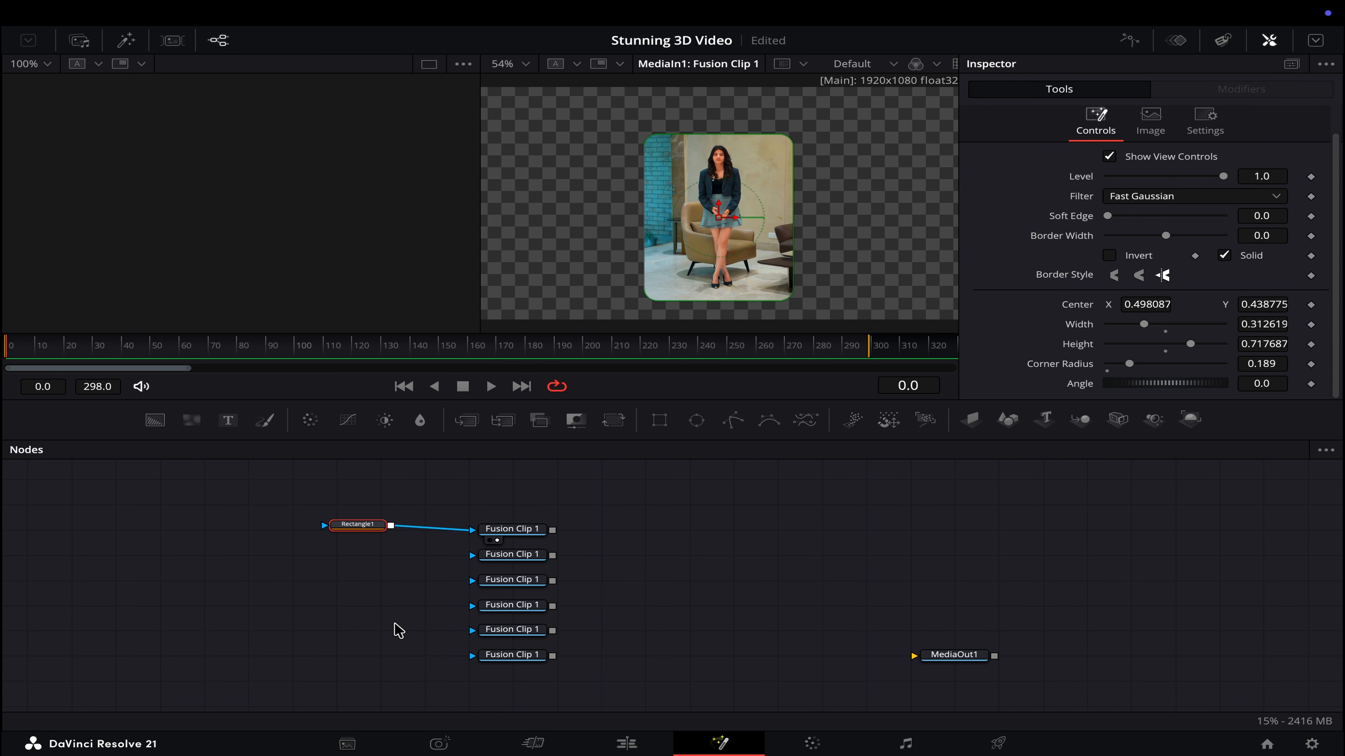
# - Mask the other five Fusion Clip nodes with pasted instances of Rectangle1, arranged in a column beneath the original
pyautogui.hotkey('ctrl', 'shift', 'v')
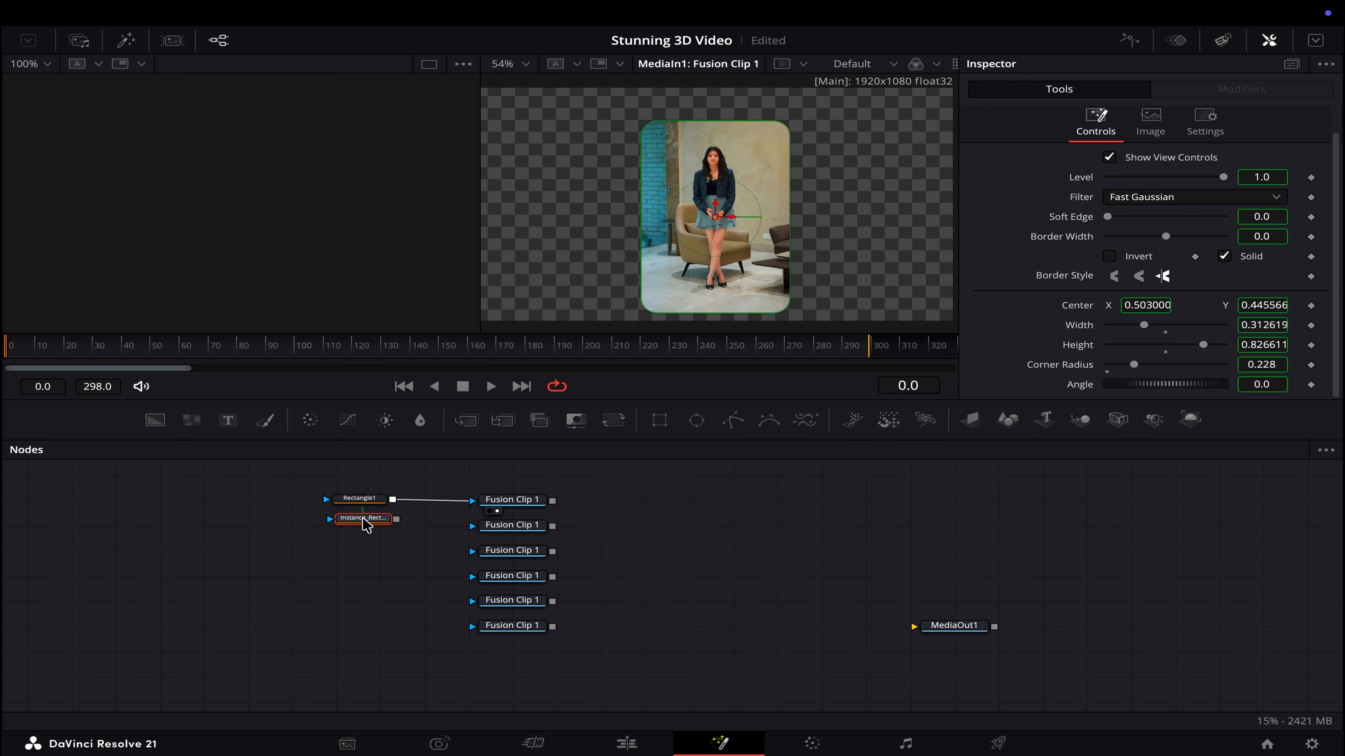
pyautogui.moveTo(364, 524); pyautogui.dragTo(472, 530)
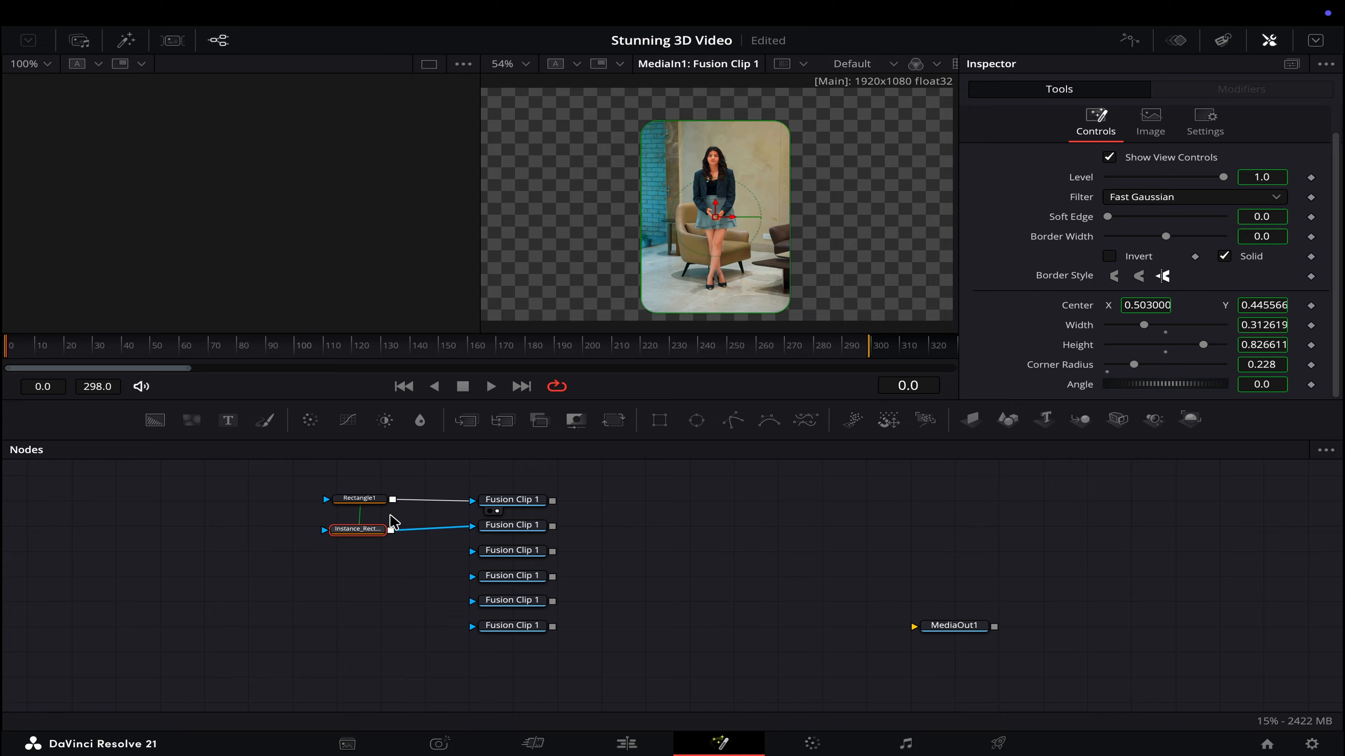
pyautogui.click(365, 502)
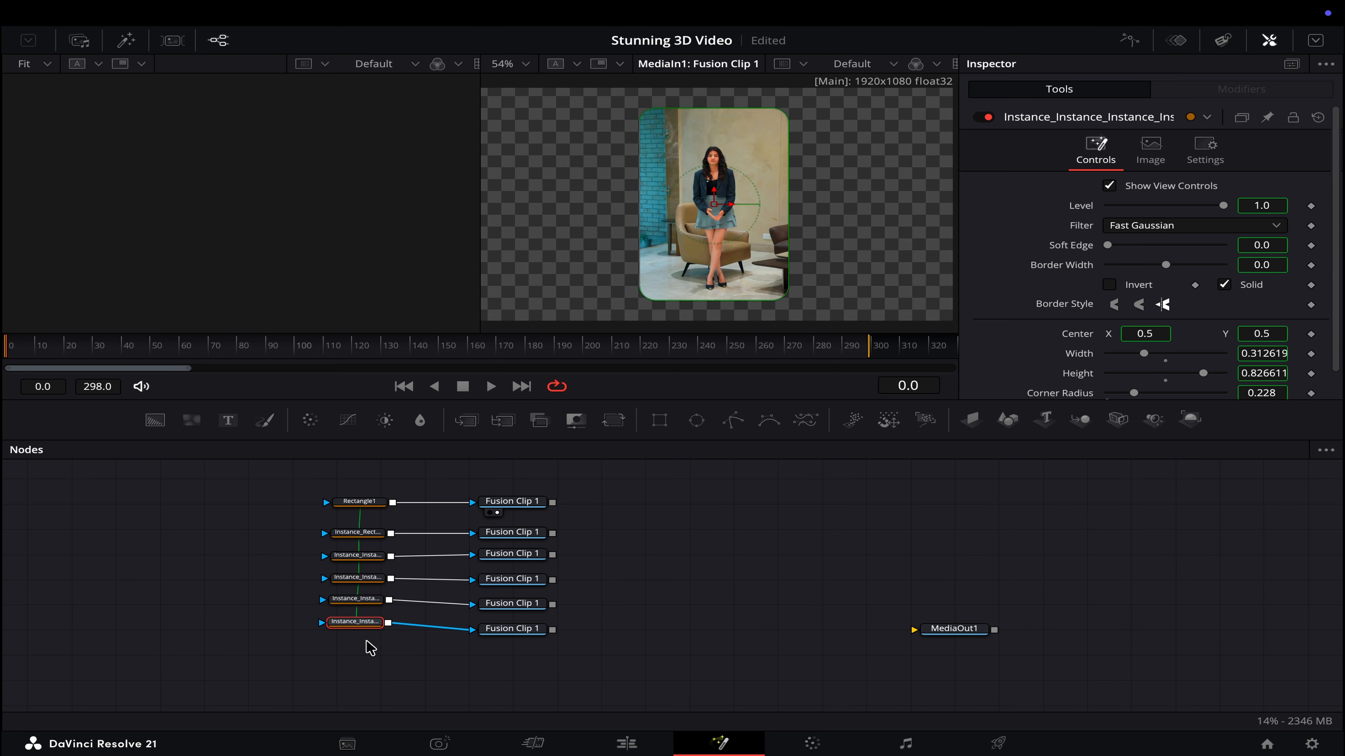
pyautogui.moveTo(352, 661); pyautogui.dragTo(345, 531)
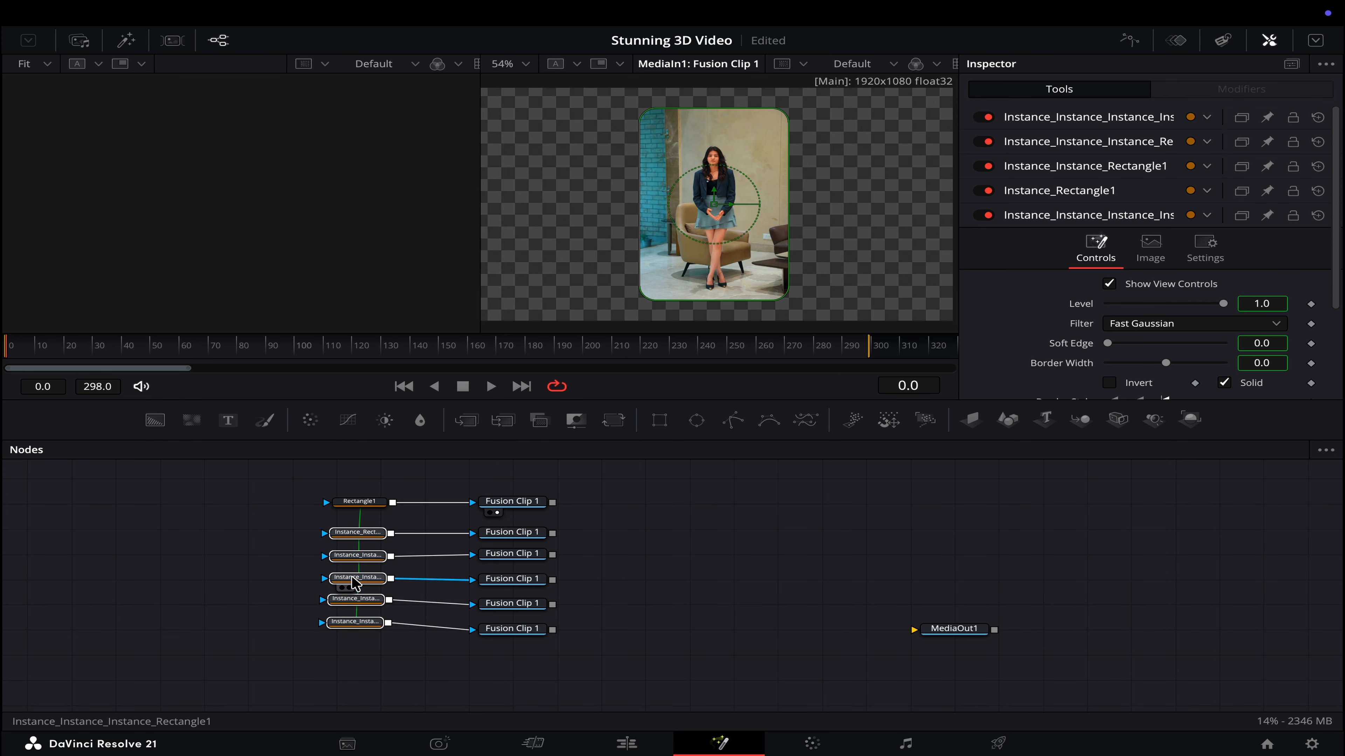
pyautogui.moveTo(352, 577); pyautogui.dragTo(350, 579)
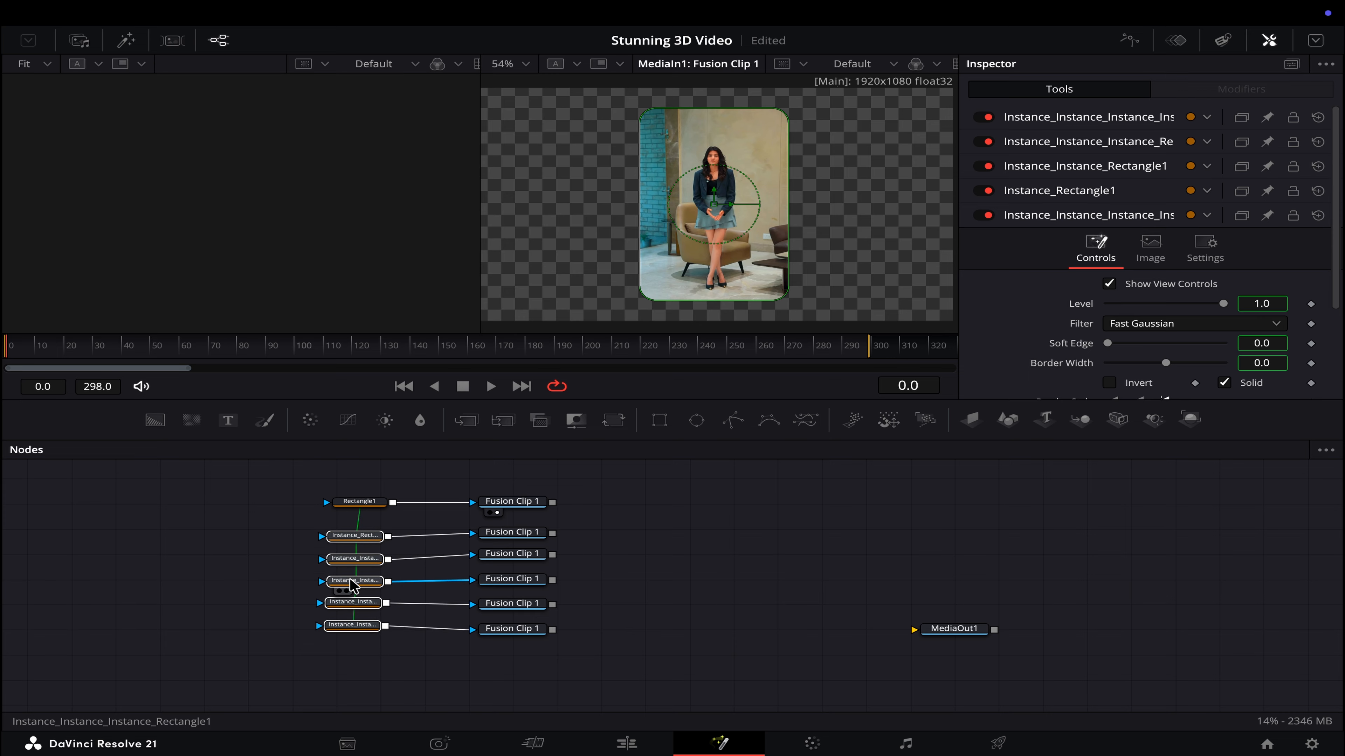
pyautogui.click(350, 580)
# - Preview the masked first and second Fusion Clip nodes in the viewer
pyautogui.click(658, 529)
pyautogui.click(497, 513)
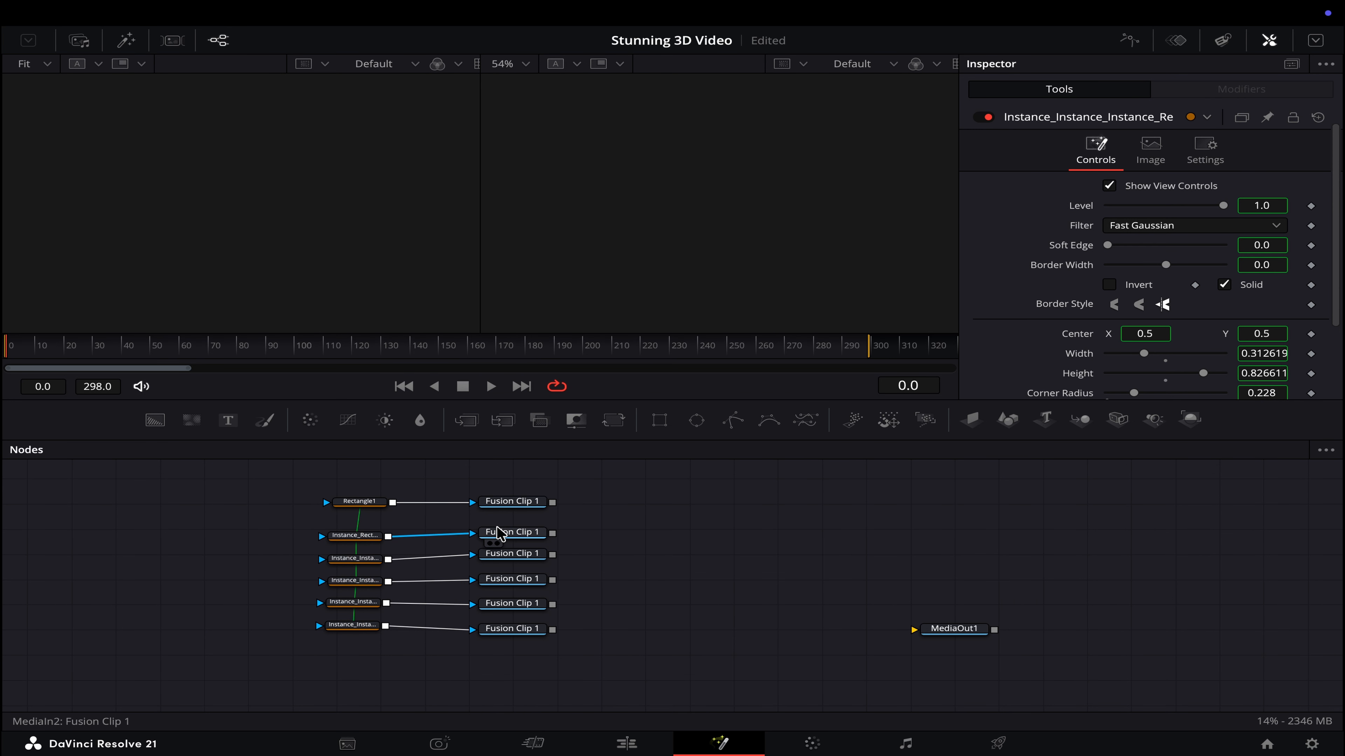
pyautogui.click(497, 543)
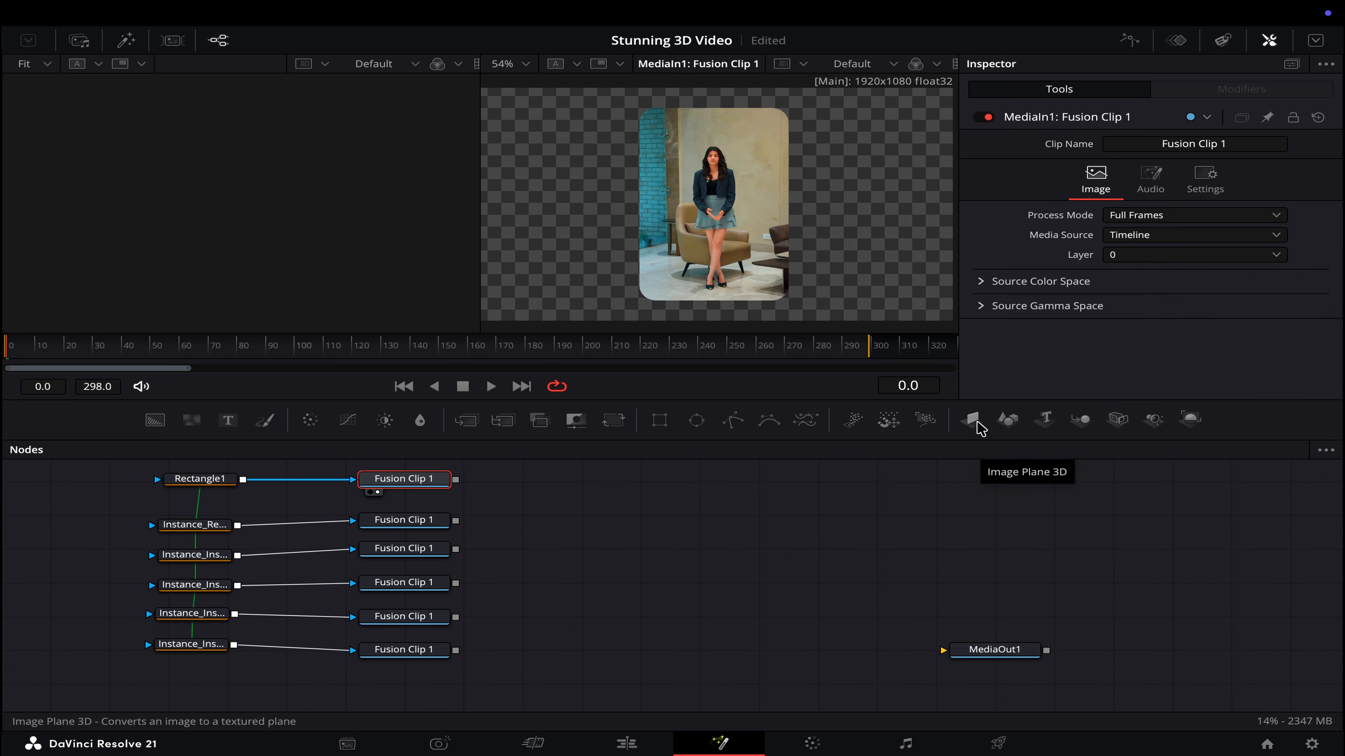
# - Add Image Plane 3D, Merge 3D and Renderer 3D nodes in a row after the first Fusion Clip node
pyautogui.moveTo(971, 420); pyautogui.dragTo(556, 484)
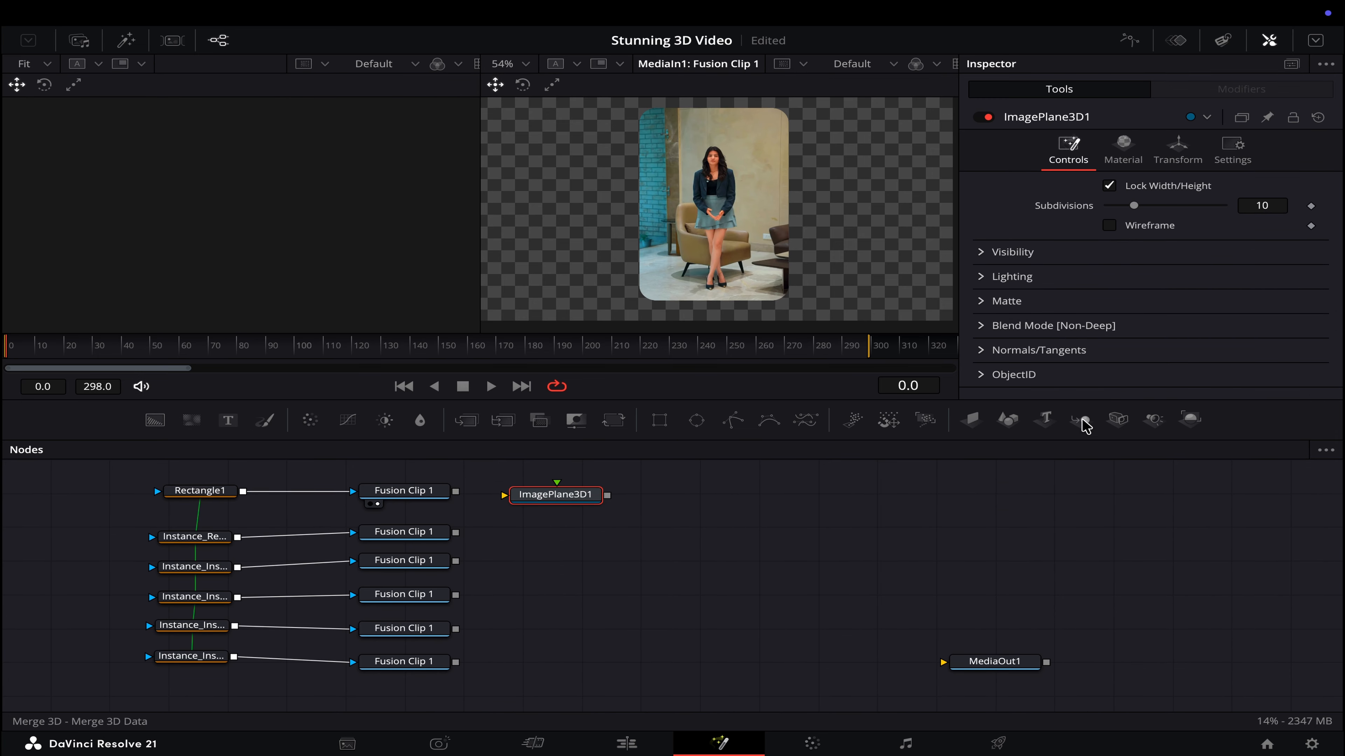
pyautogui.moveTo(1079, 420); pyautogui.dragTo(702, 501)
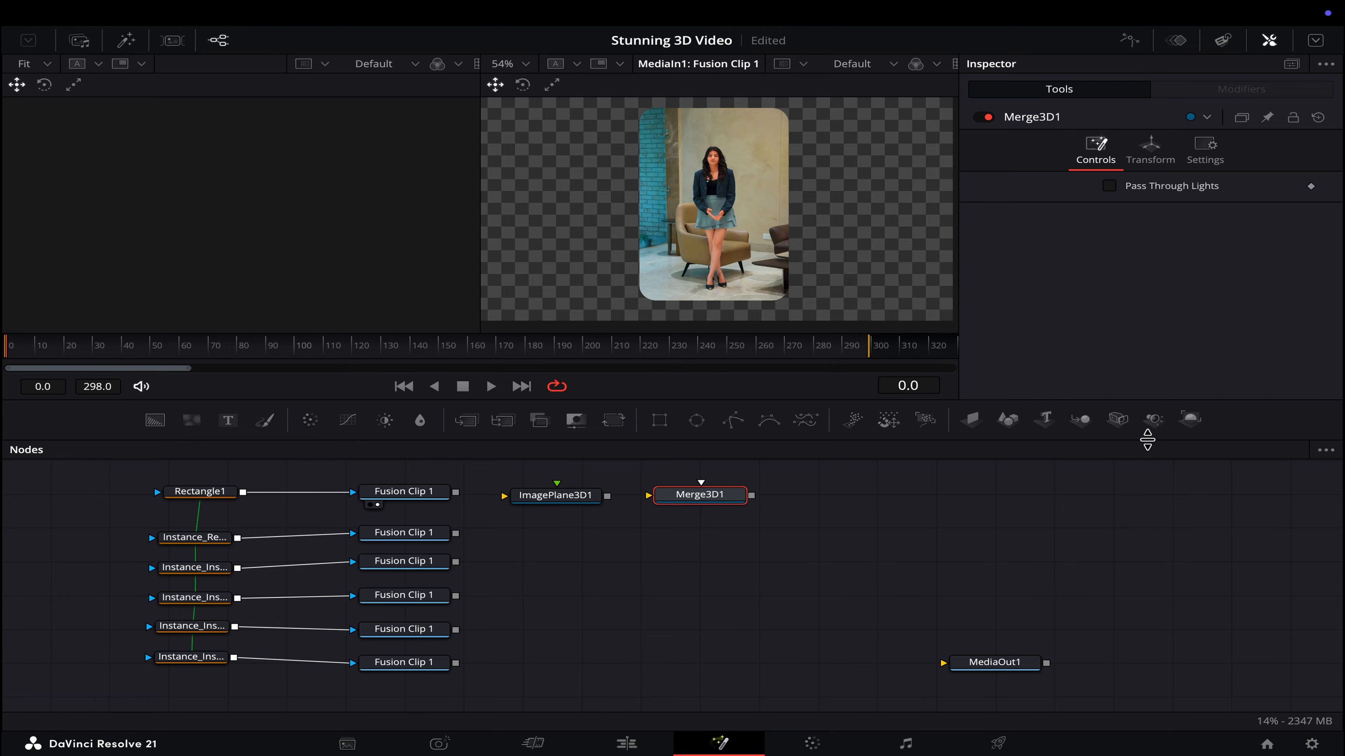
pyautogui.moveTo(1191, 420); pyautogui.dragTo(859, 498)
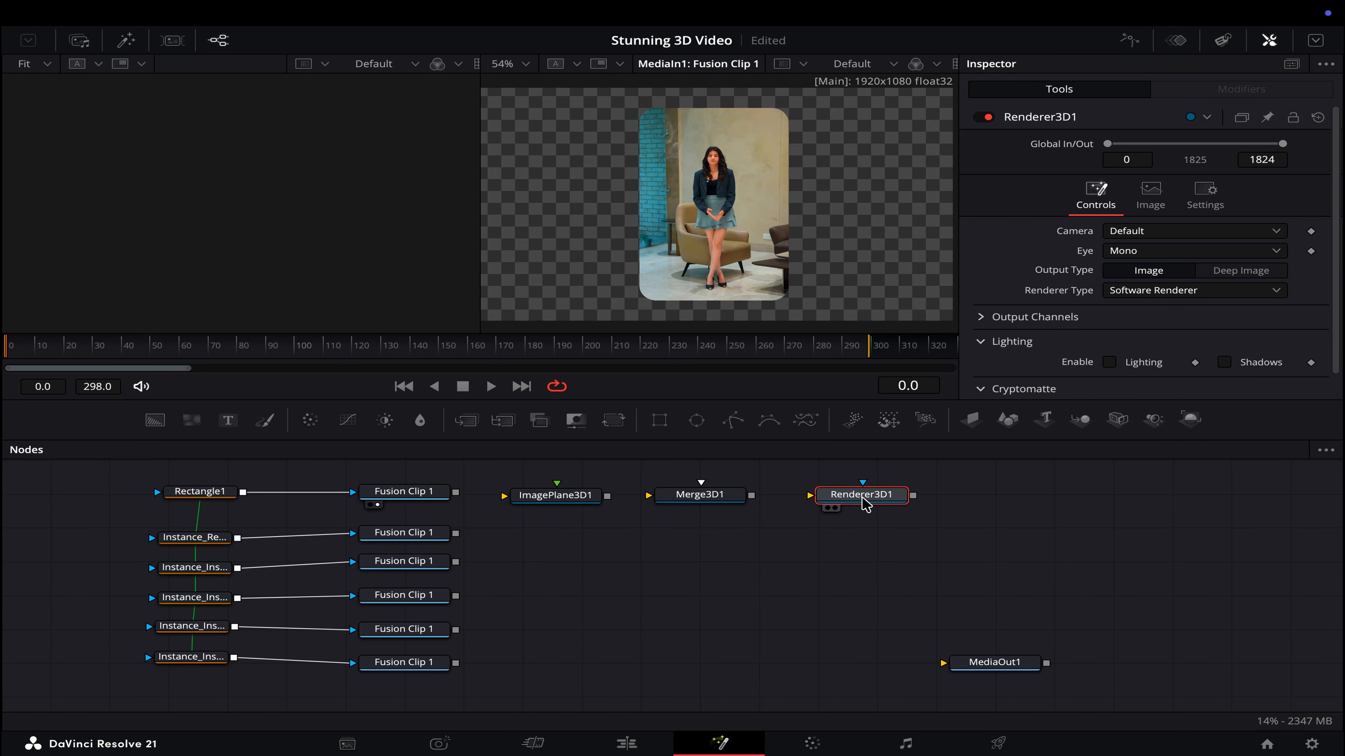
# - Connect the first Fusion Clip node to ImagePlane3D1, that plane to Merge3D1, and the merge to Renderer3D1
pyautogui.moveTo(455, 492); pyautogui.dragTo(504, 496)
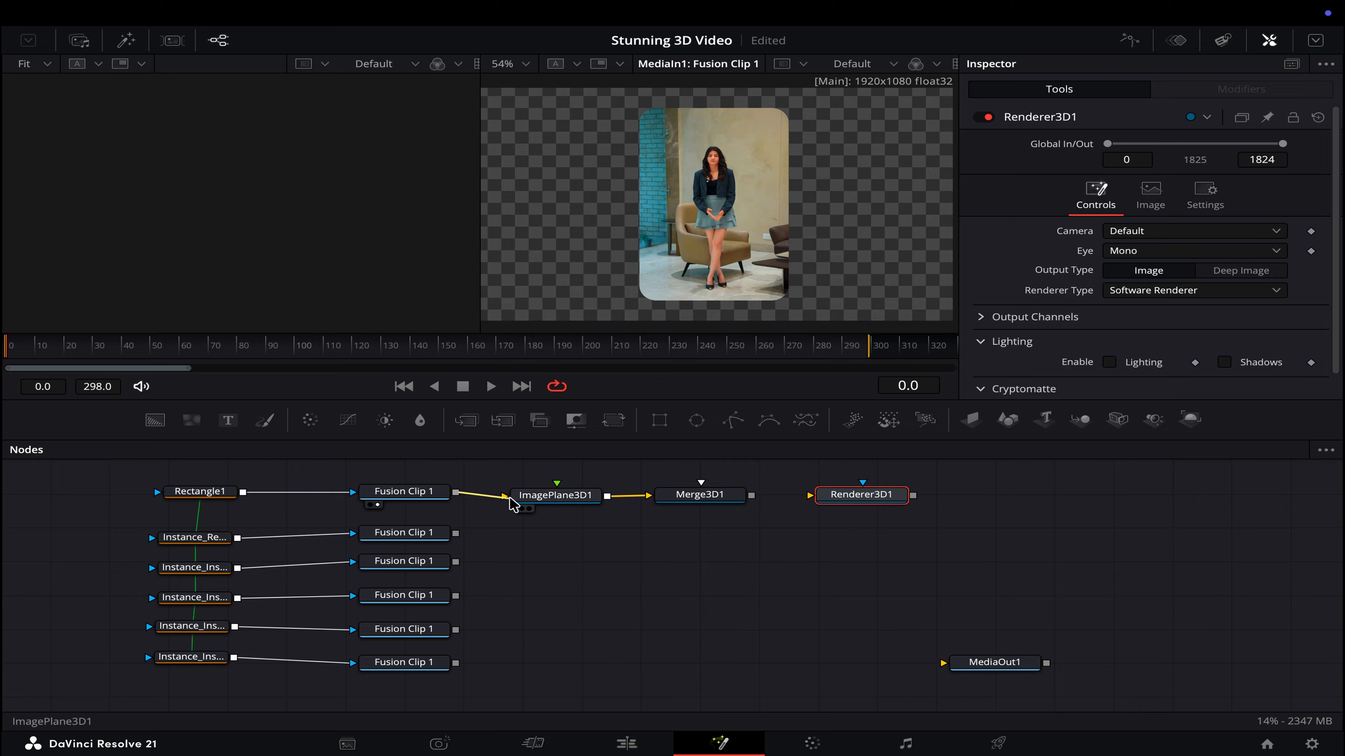
pyautogui.moveTo(608, 496); pyautogui.dragTo(648, 496)
pyautogui.moveTo(752, 497); pyautogui.dragTo(810, 495)
# - View the output of Renderer3D1 and the 3D scene of Merge3D1 in the second viewer
pyautogui.click(720, 503)
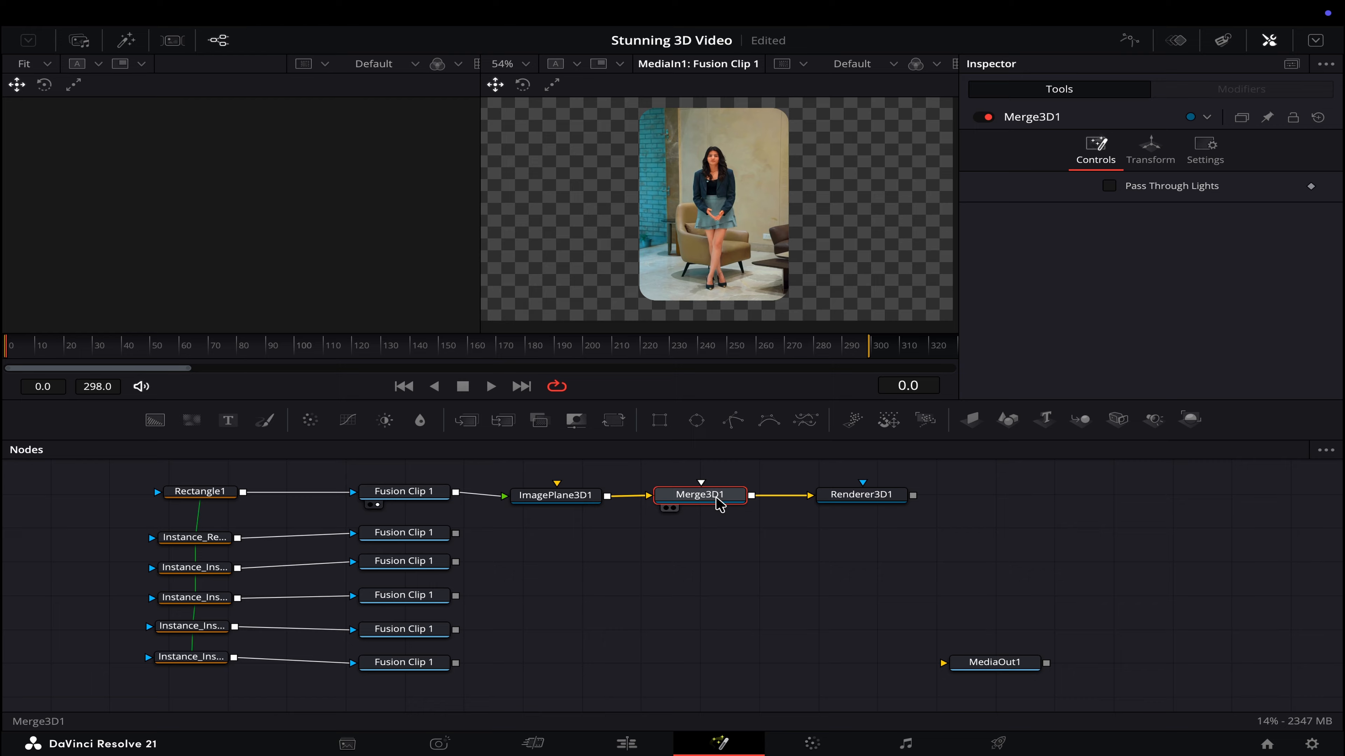
pyautogui.click(845, 498)
pyautogui.press('2')
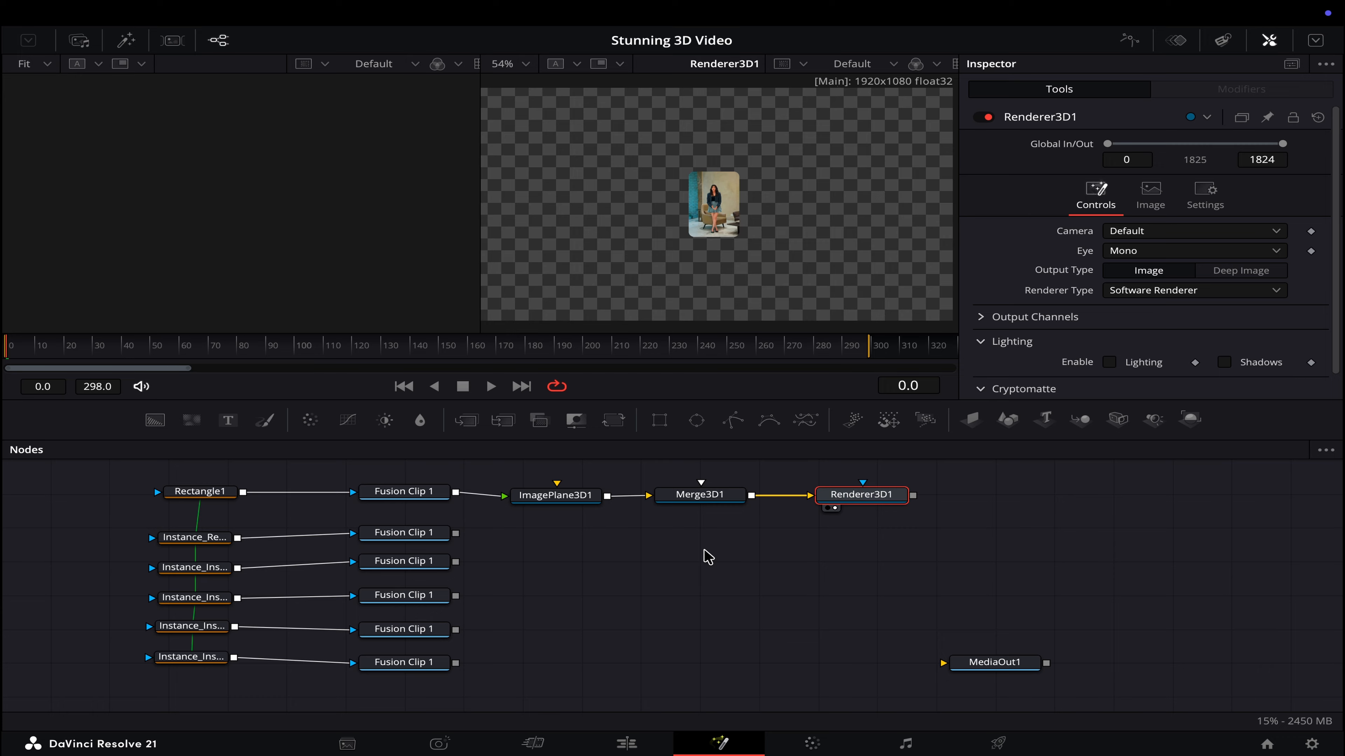
pyautogui.click(691, 494)
pyautogui.press('2')
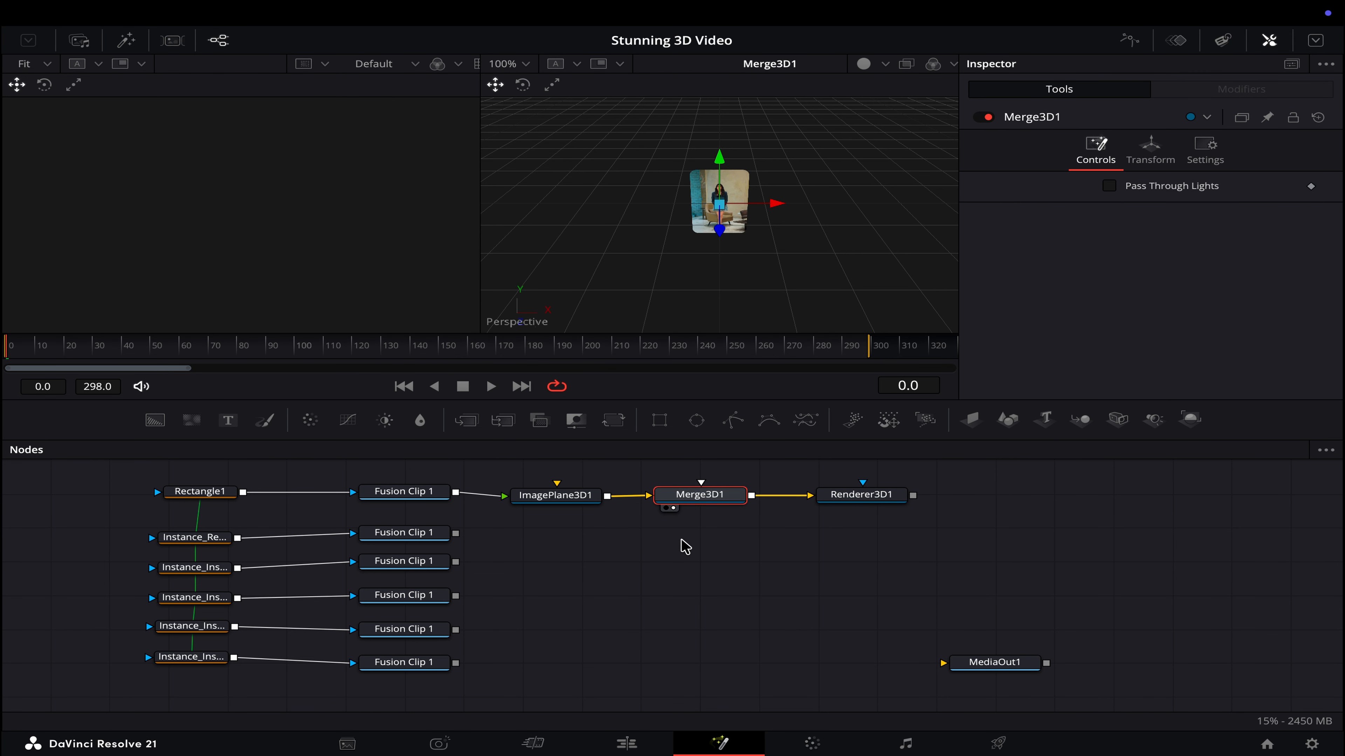
pyautogui.scroll(-4, 726, 288)
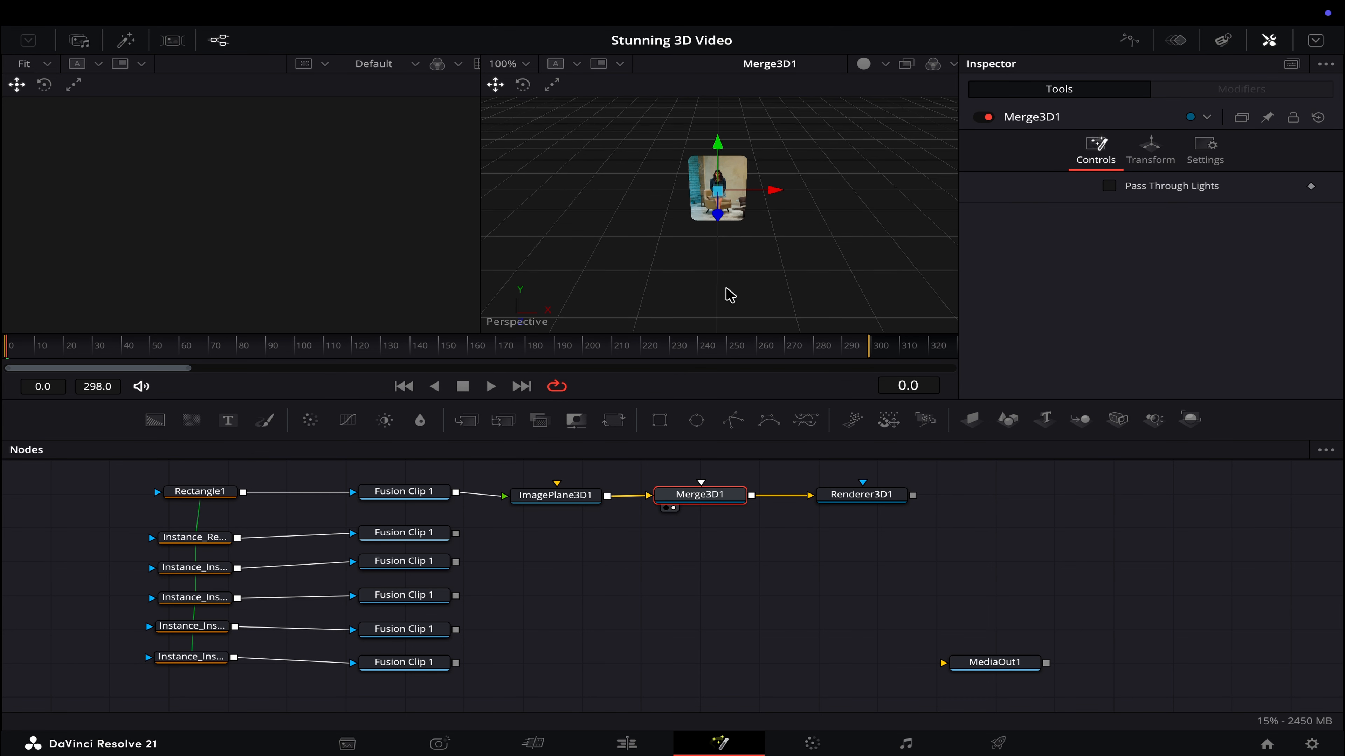
pyautogui.scroll(-3, 726, 288)
pyautogui.scroll(3, 727, 288)
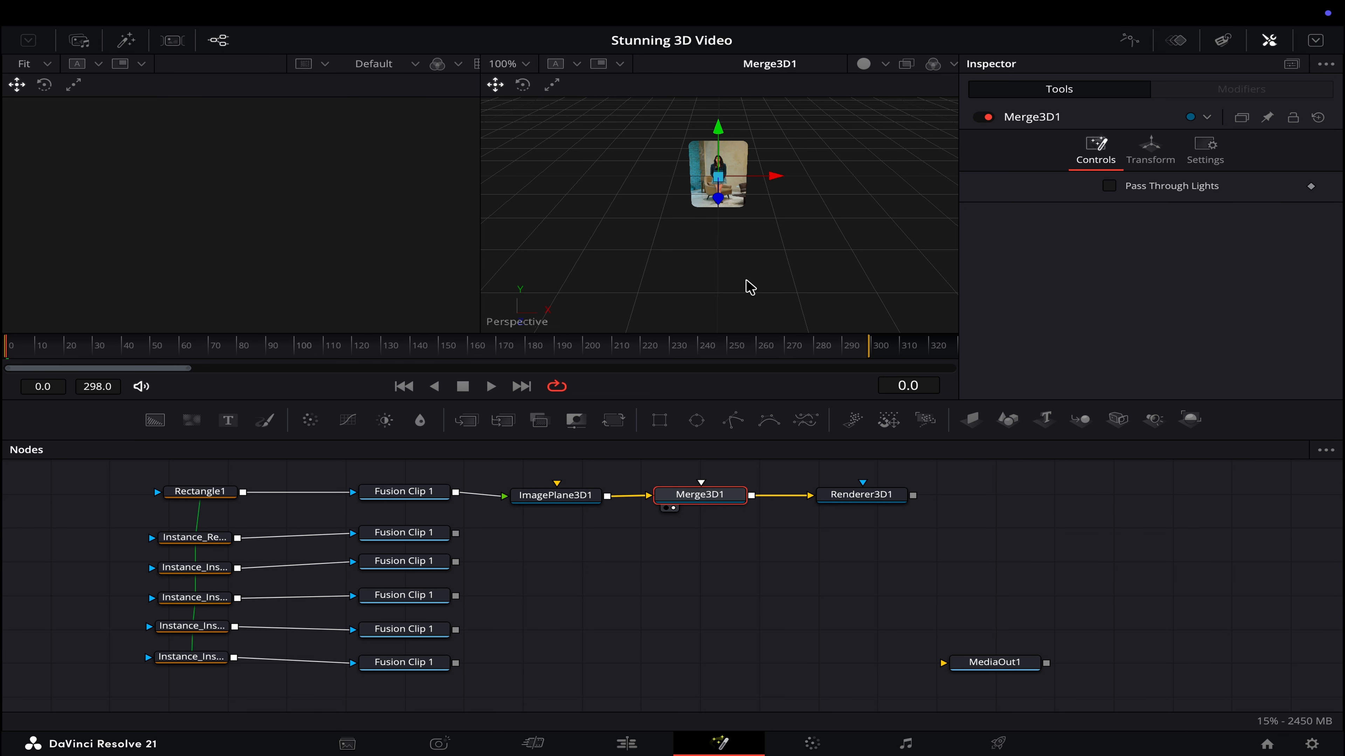
# - Paste five instances of ImagePlane3D1 in a column beneath it
pyautogui.click(554, 496)
pyautogui.click(540, 552)
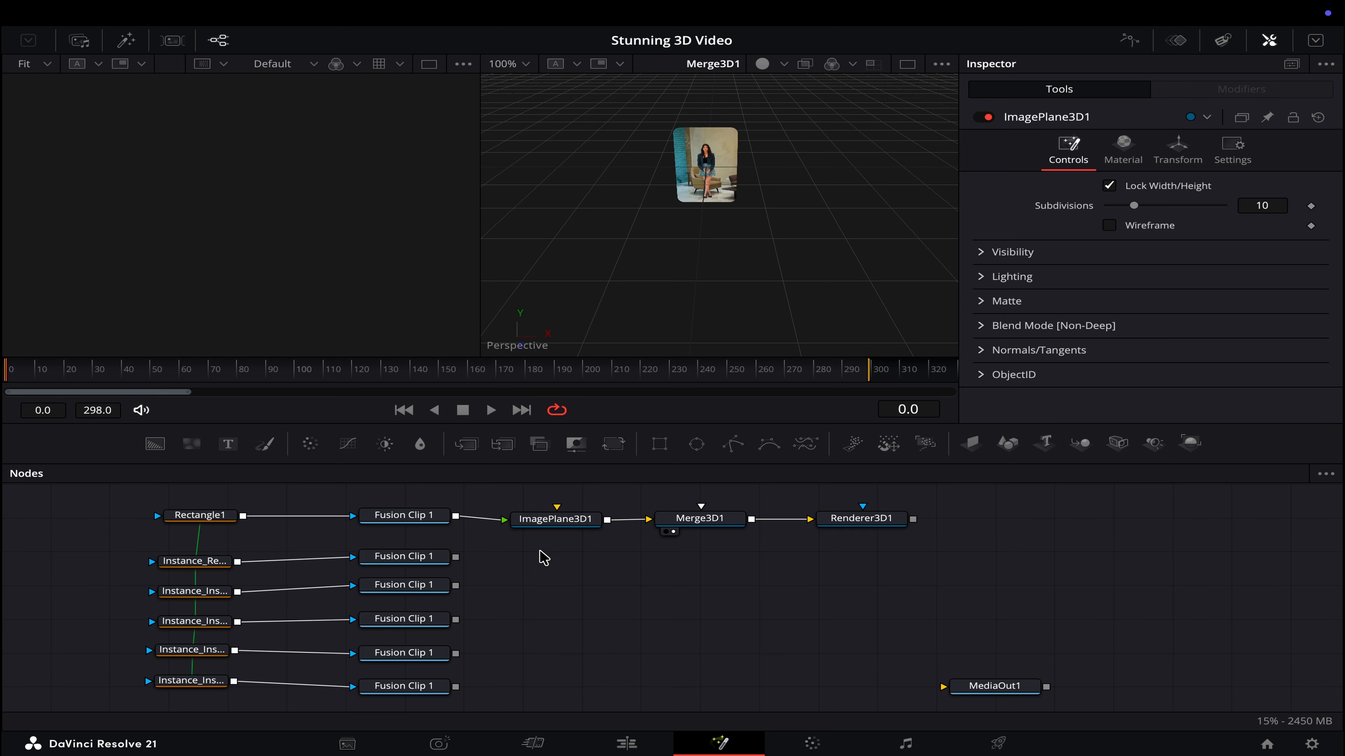
pyautogui.hotkey('ctrl', 'shift', 'v')
pyautogui.moveTo(550, 560); pyautogui.dragTo(566, 560)
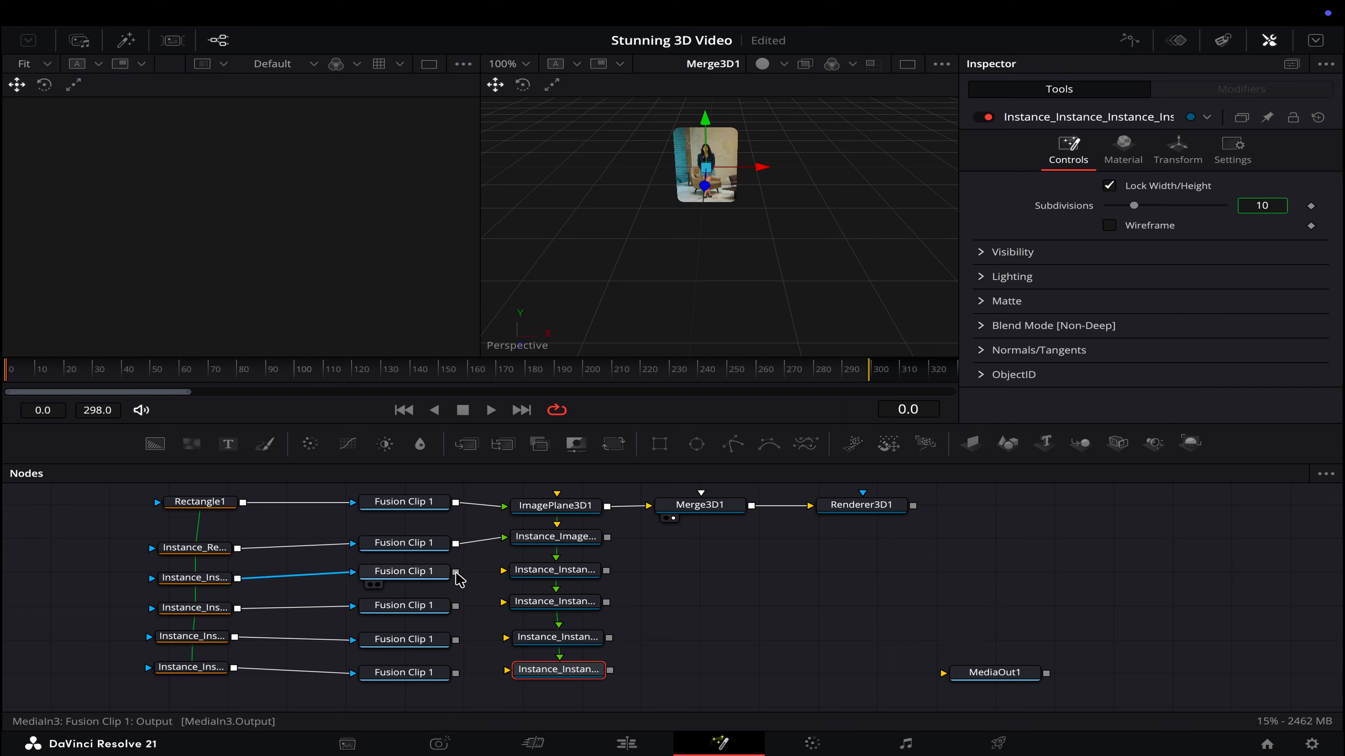
# - Connect the third to sixth Fusion Clip nodes each to the image plane instance beside it
pyautogui.moveTo(455, 572); pyautogui.dragTo(555, 571)
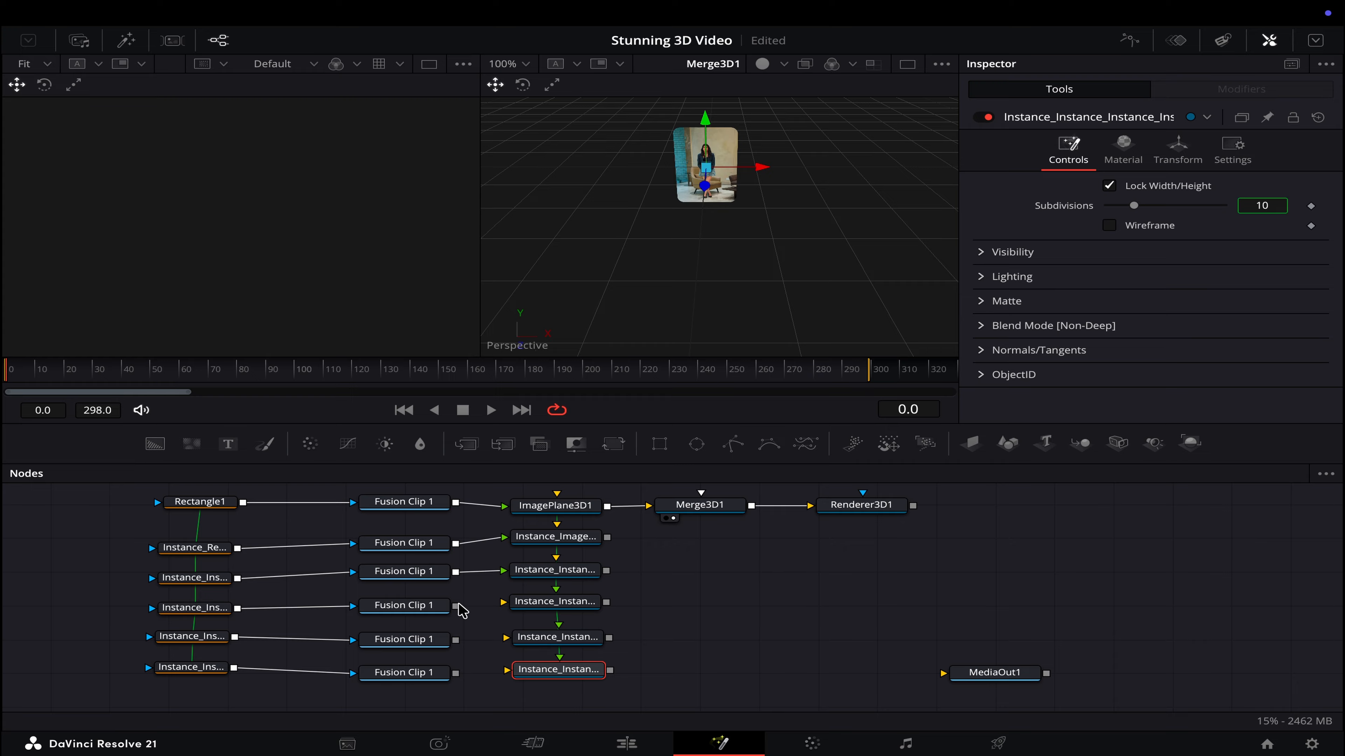
pyautogui.click(546, 604)
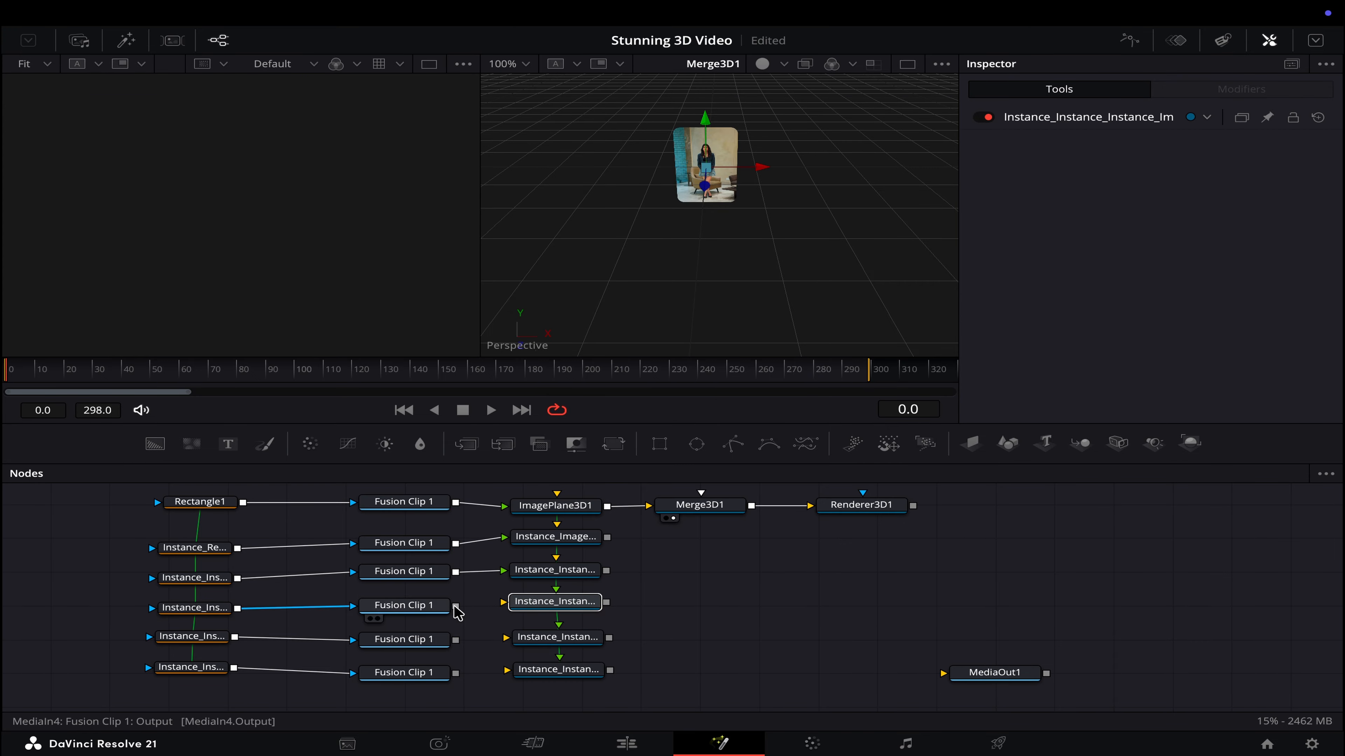
pyautogui.moveTo(455, 606); pyautogui.dragTo(527, 614)
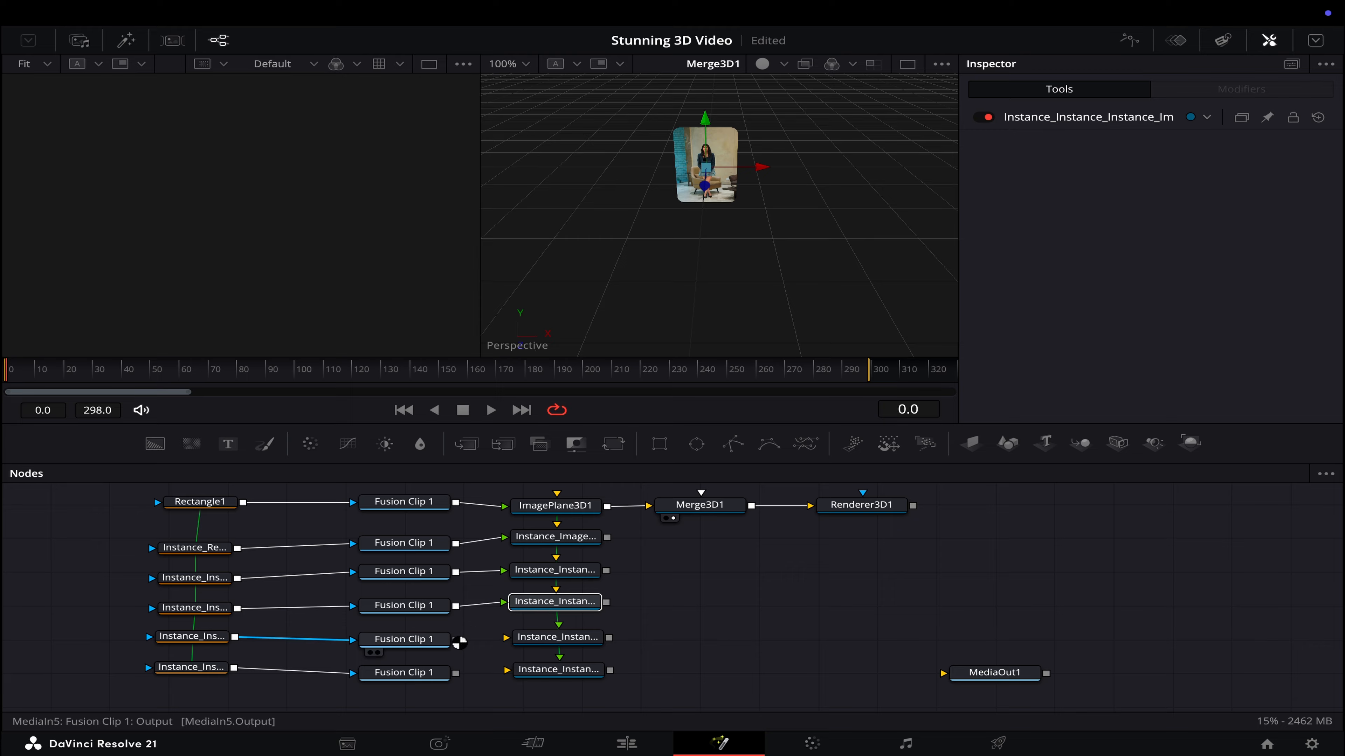
pyautogui.moveTo(456, 639); pyautogui.dragTo(550, 637)
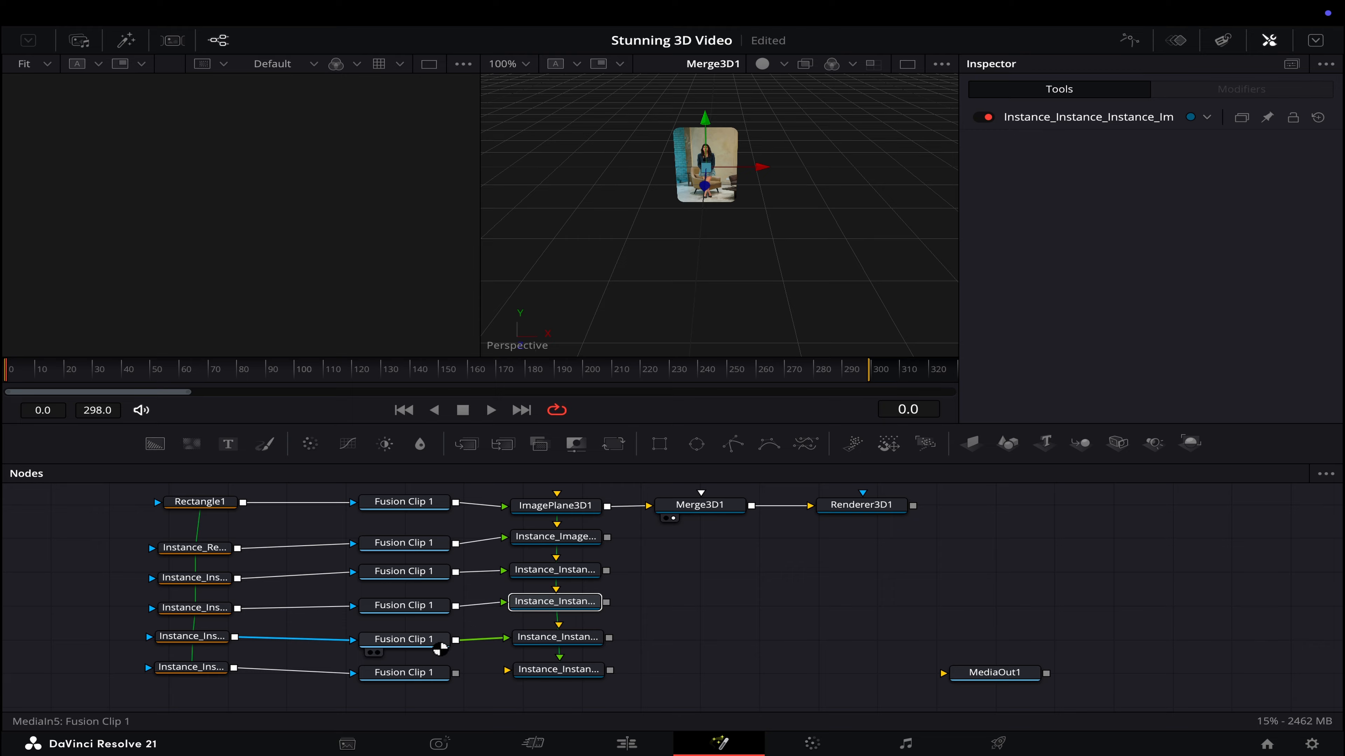
pyautogui.moveTo(448, 676)
pyautogui.mouseDown()
pyautogui.moveTo(483, 673)
pyautogui.moveTo(447, 674)
pyautogui.mouseUp()
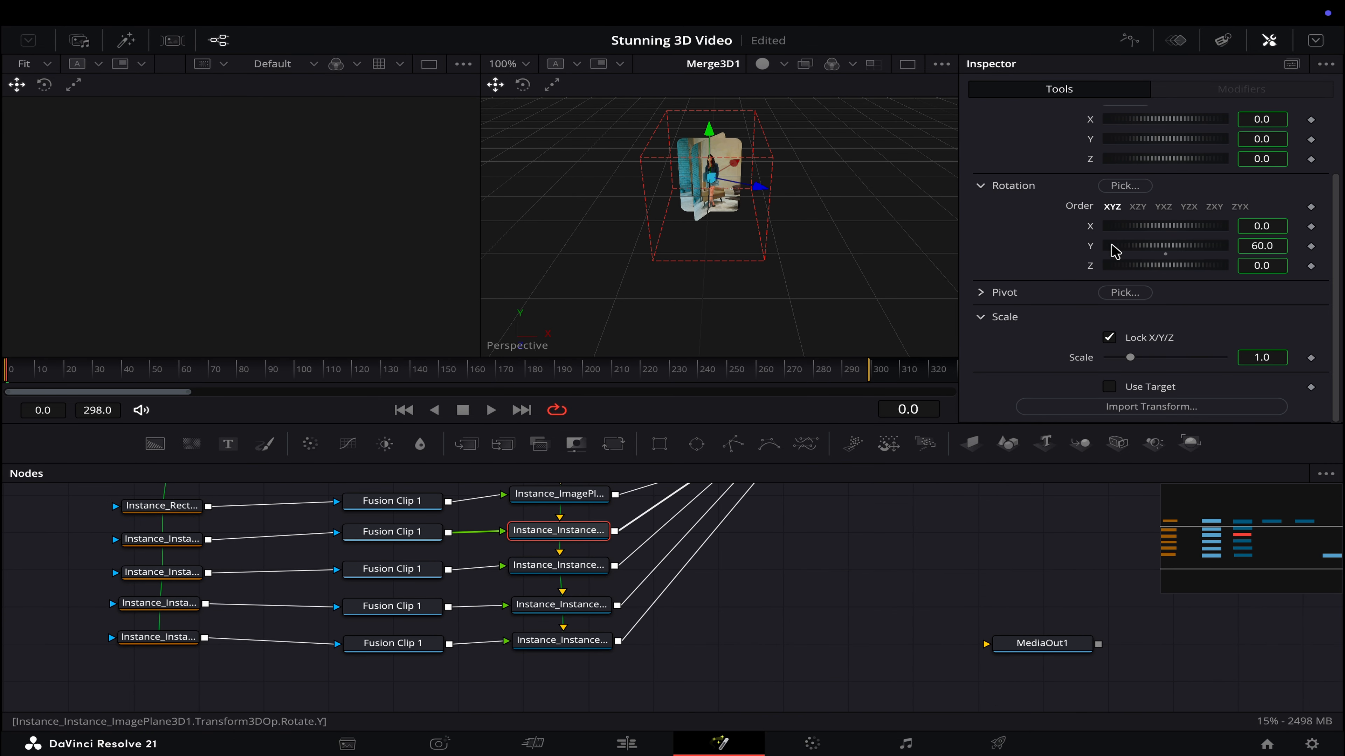
# - Deinstance the Y rotation of the second image plane instance and set it to 120 degrees
pyautogui.rightClick(1112, 246)
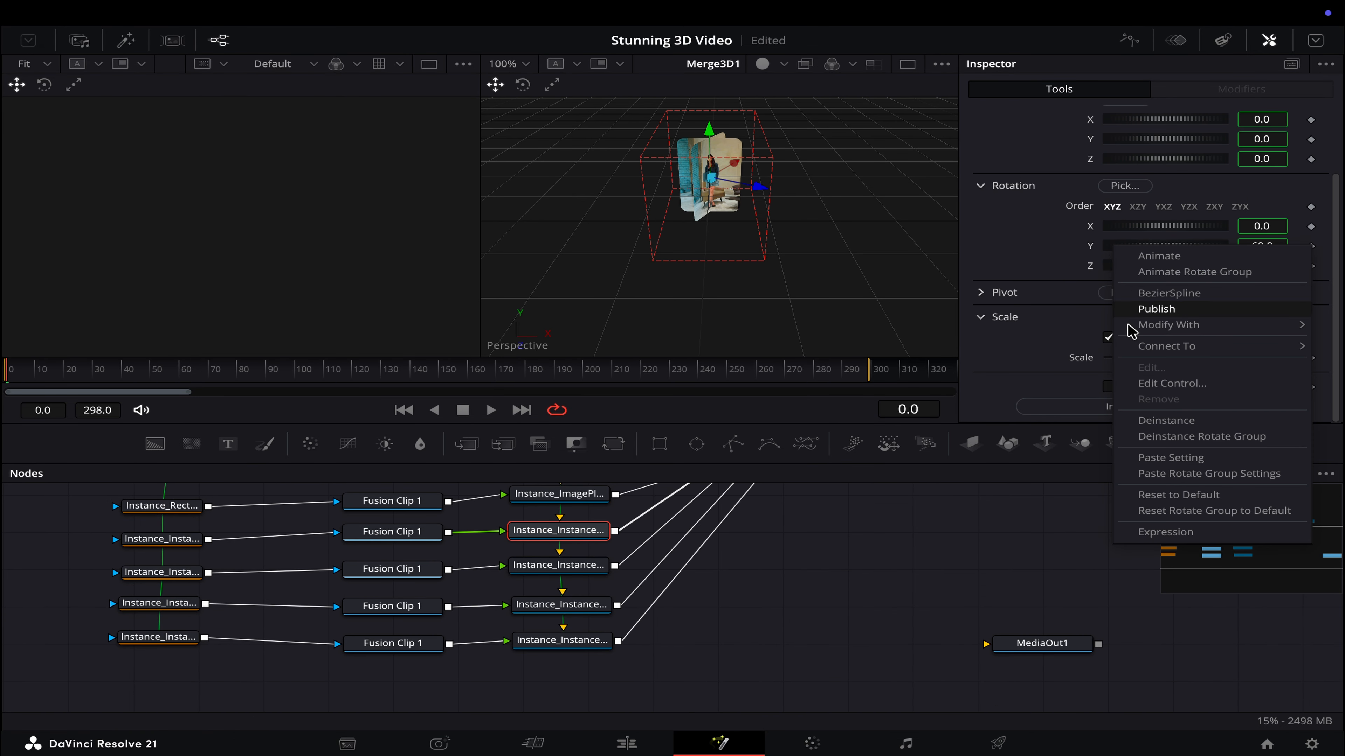
pyautogui.click(1153, 423)
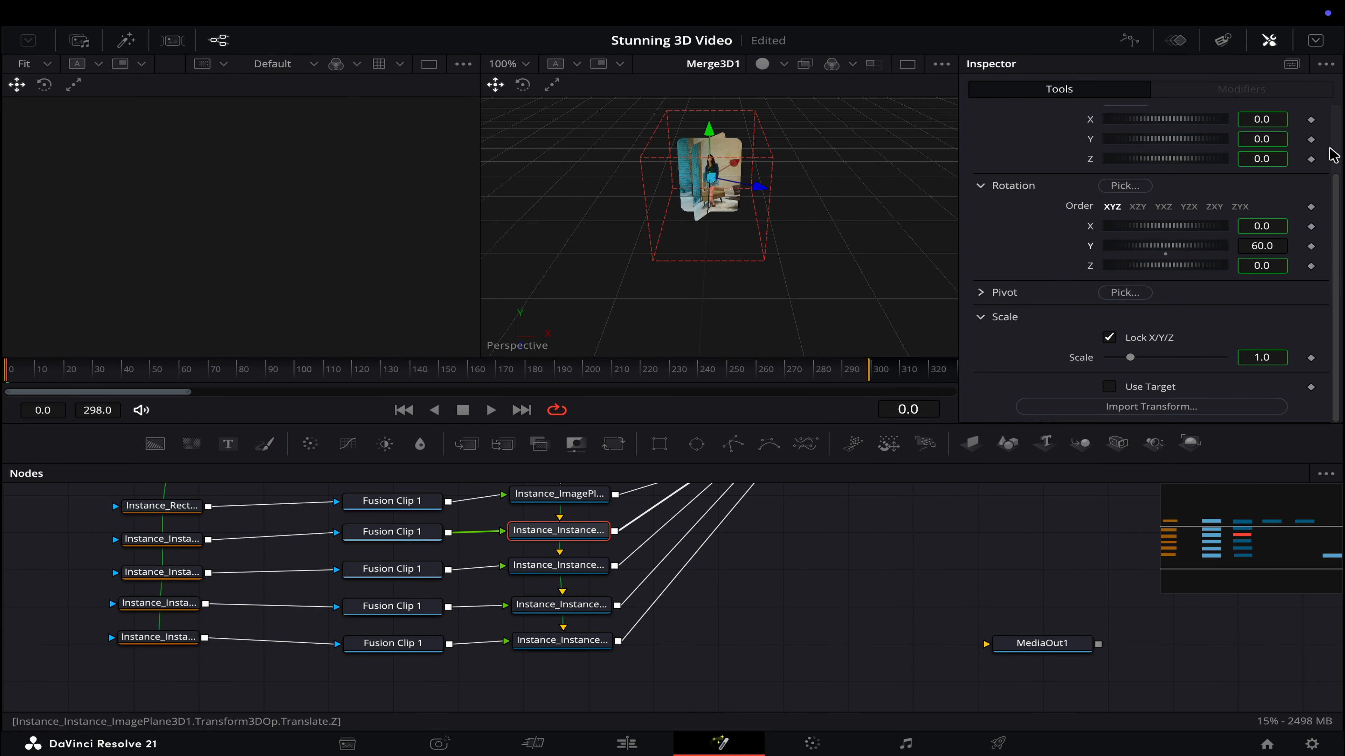
pyautogui.click(1276, 243)
pyautogui.write('+60')
pyautogui.press('Tab')
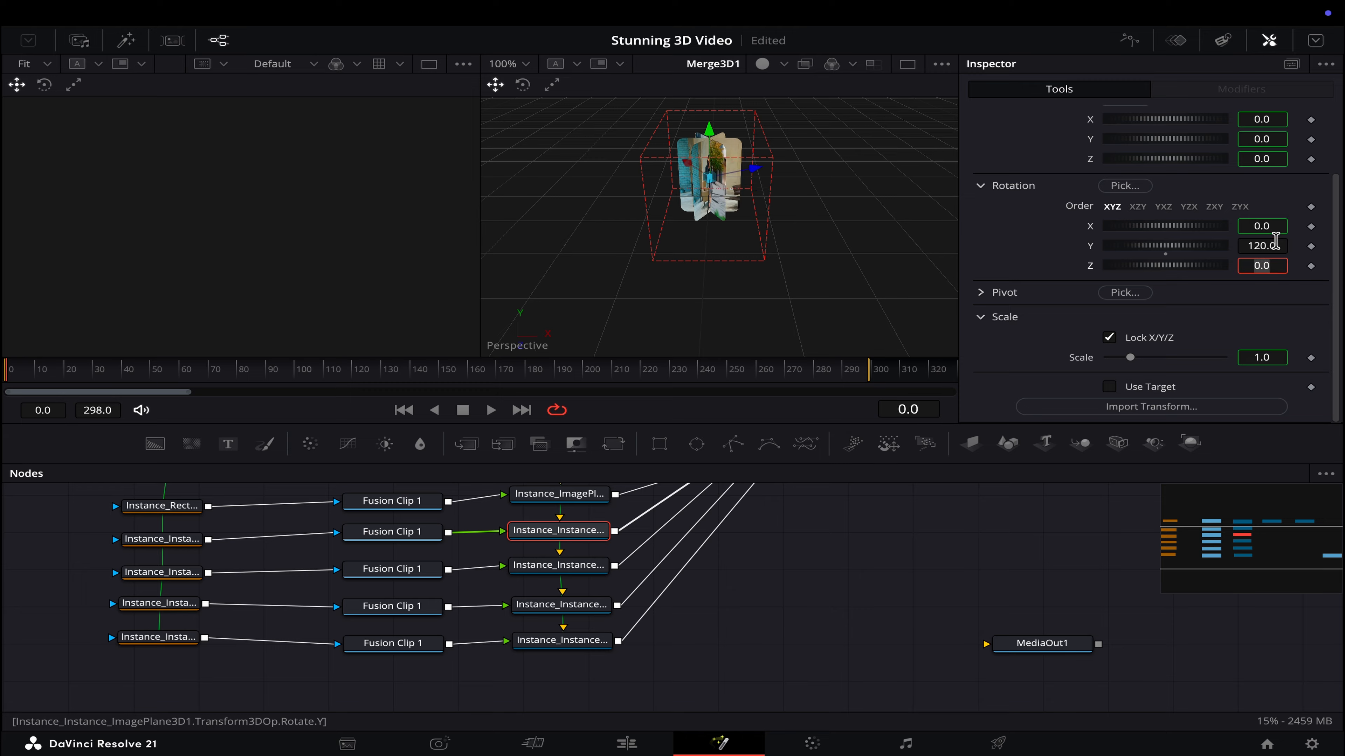
# - Deinstance the Y rotation of the third image plane instance and set it to 180 degrees
pyautogui.click(569, 568)
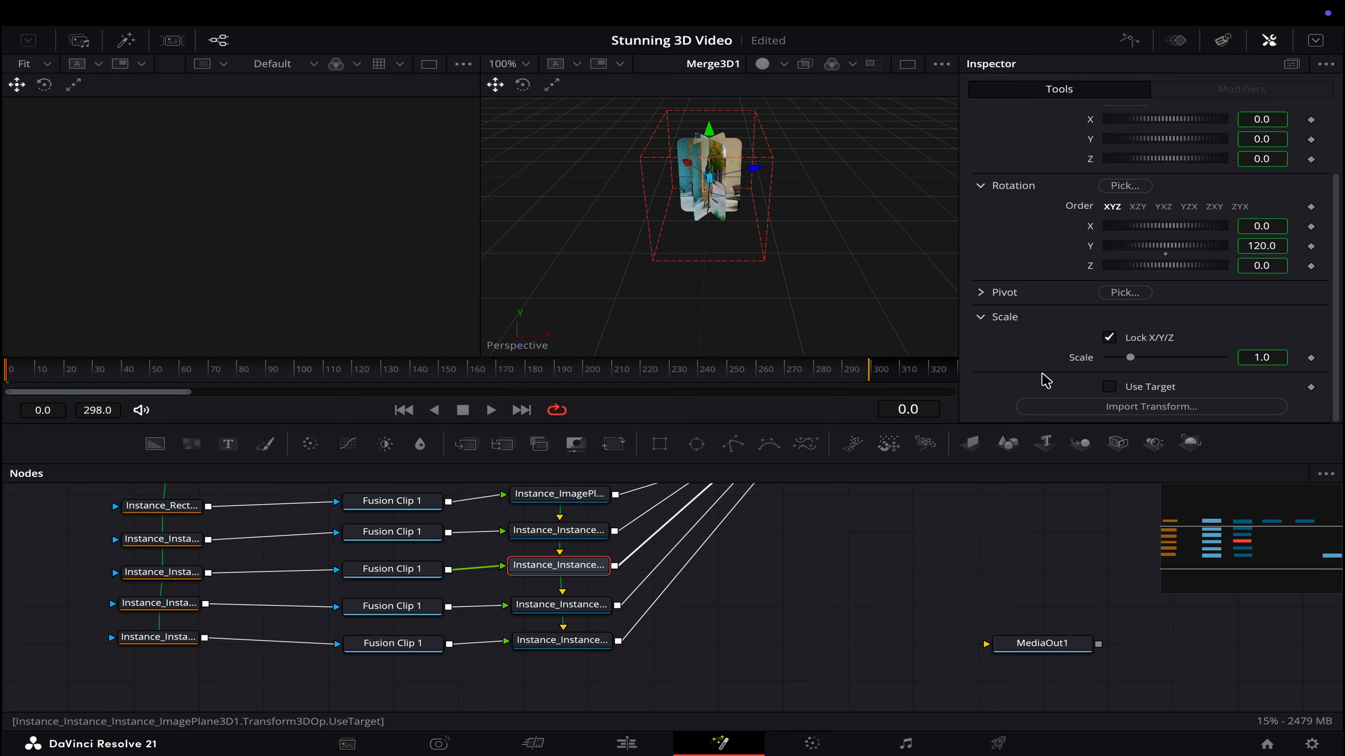
pyautogui.rightClick(1184, 246)
pyautogui.click(1175, 421)
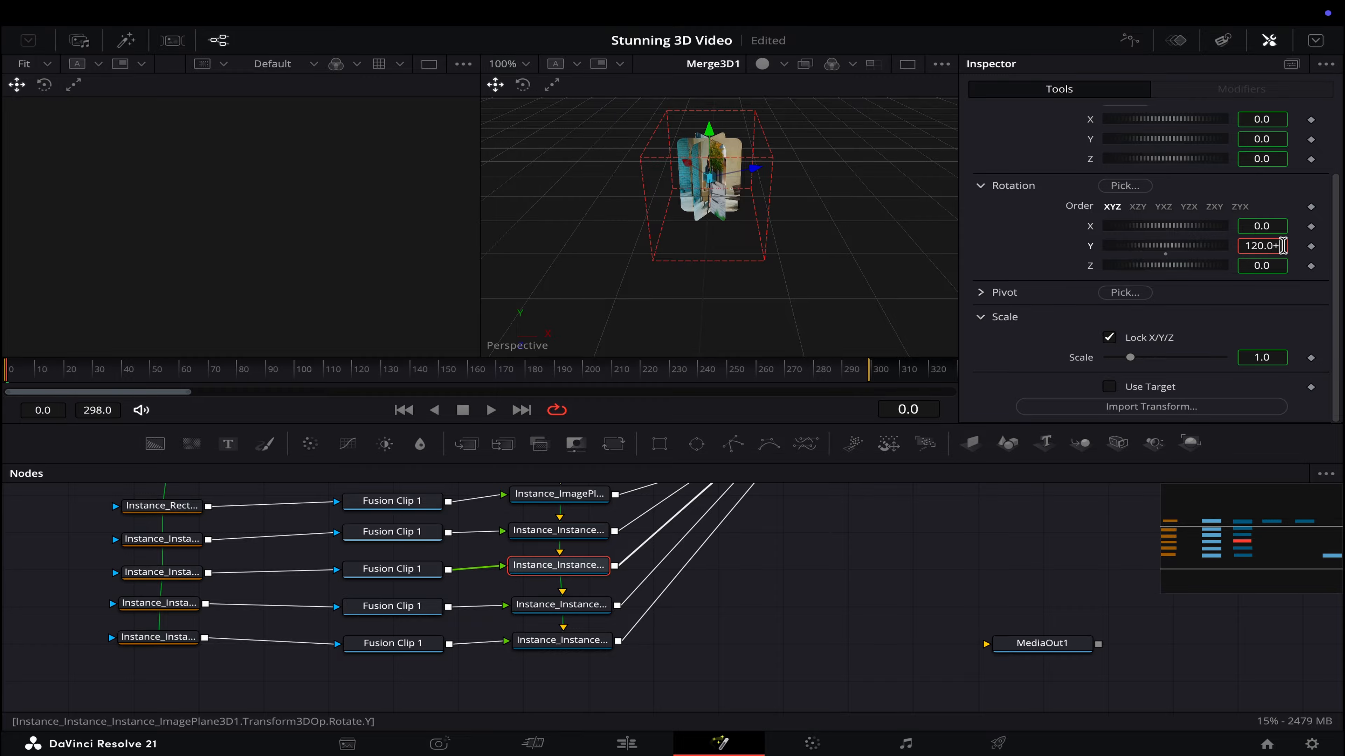
pyautogui.write('0')
pyautogui.press('Tab')
# - Deinstance the Y rotation of the fourth image plane instance and set it to 240 degrees
pyautogui.click(562, 607)
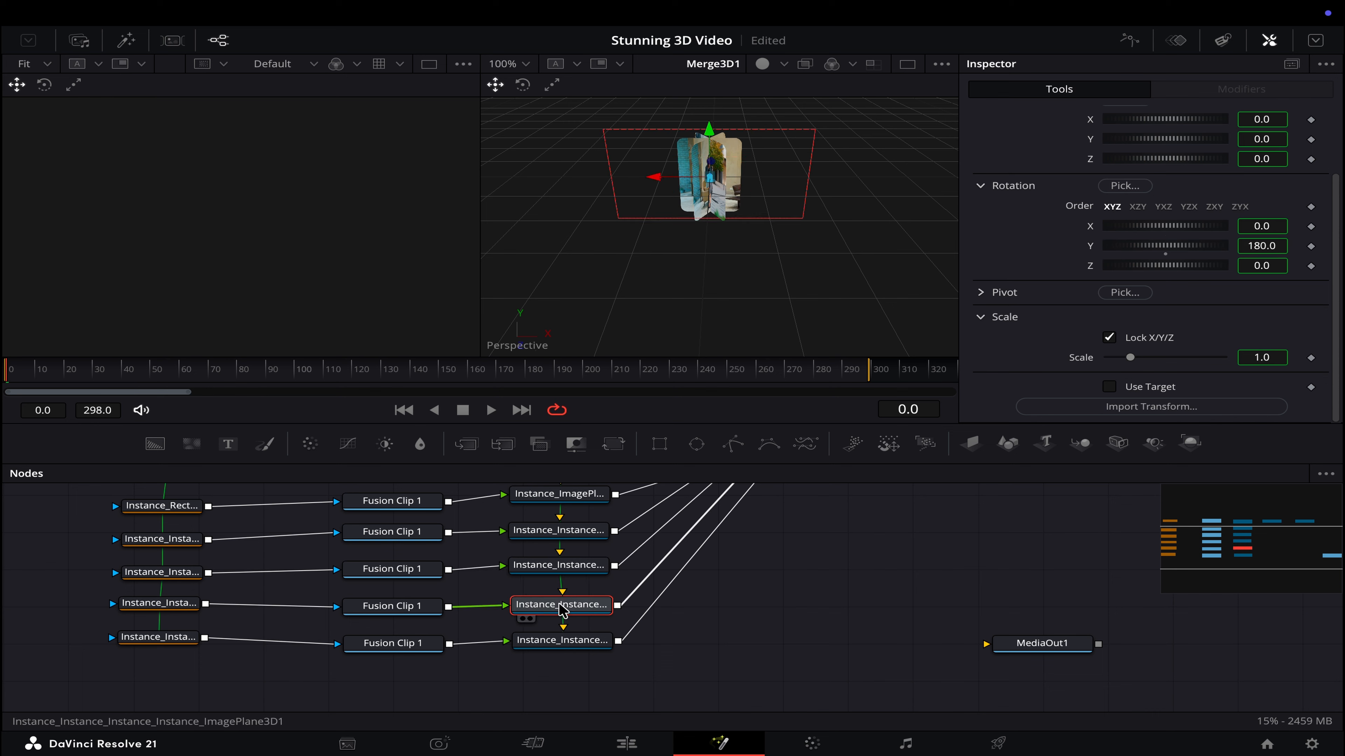
pyautogui.rightClick(1163, 247)
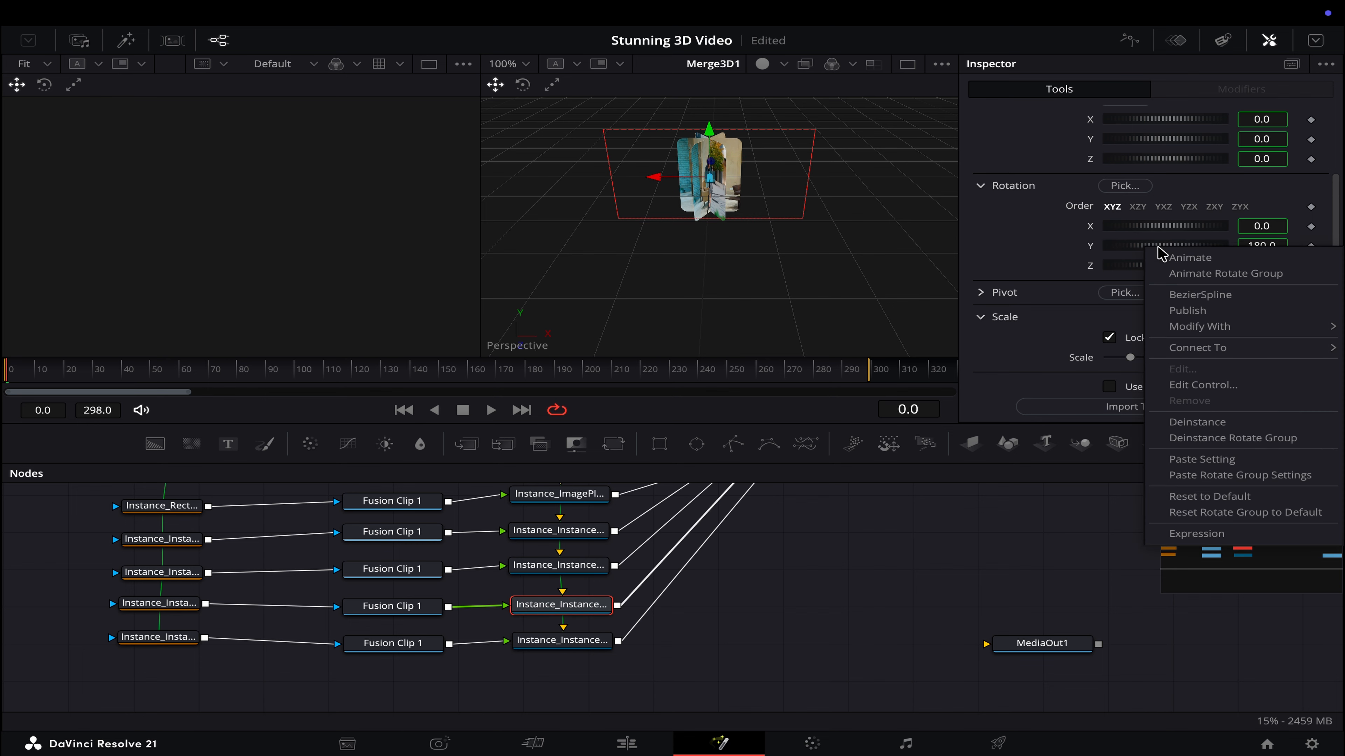
pyautogui.click(1168, 424)
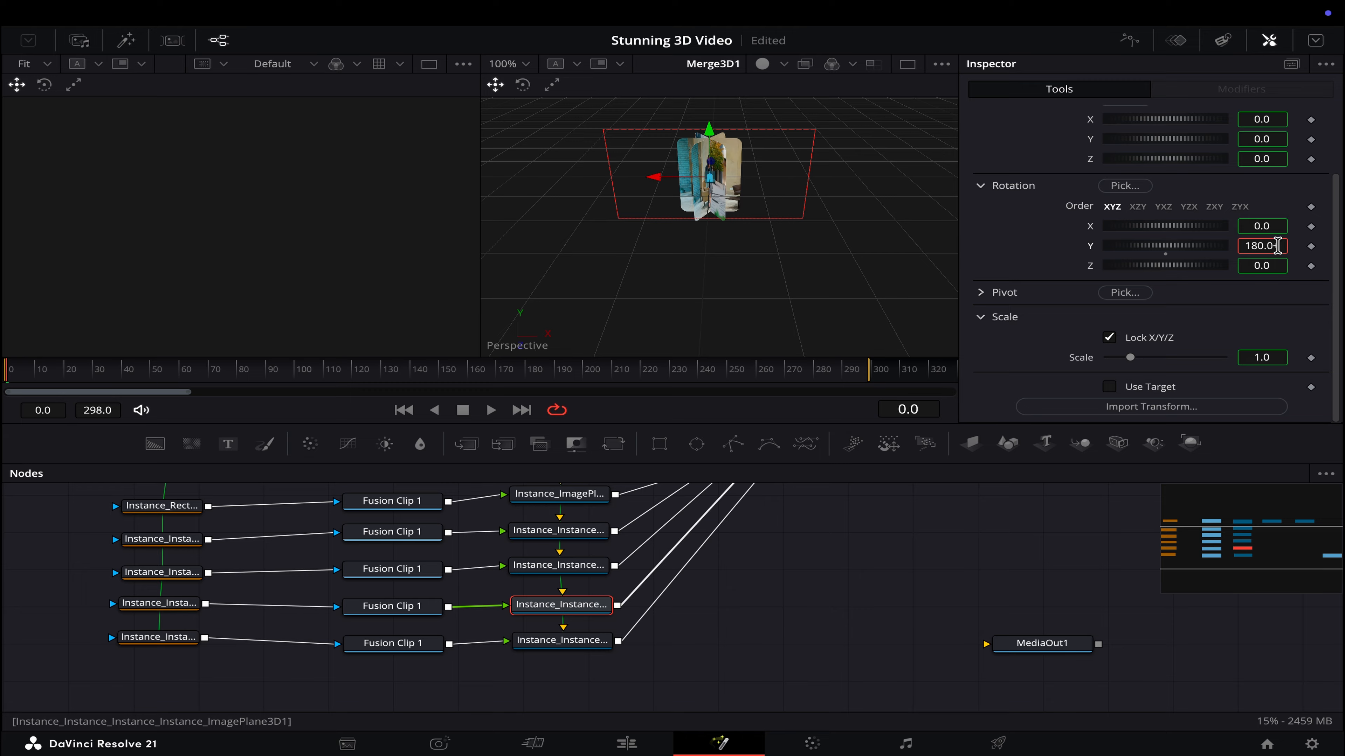
pyautogui.tripleClick(1277, 246)
pyautogui.write('240')
pyautogui.press('Tab')
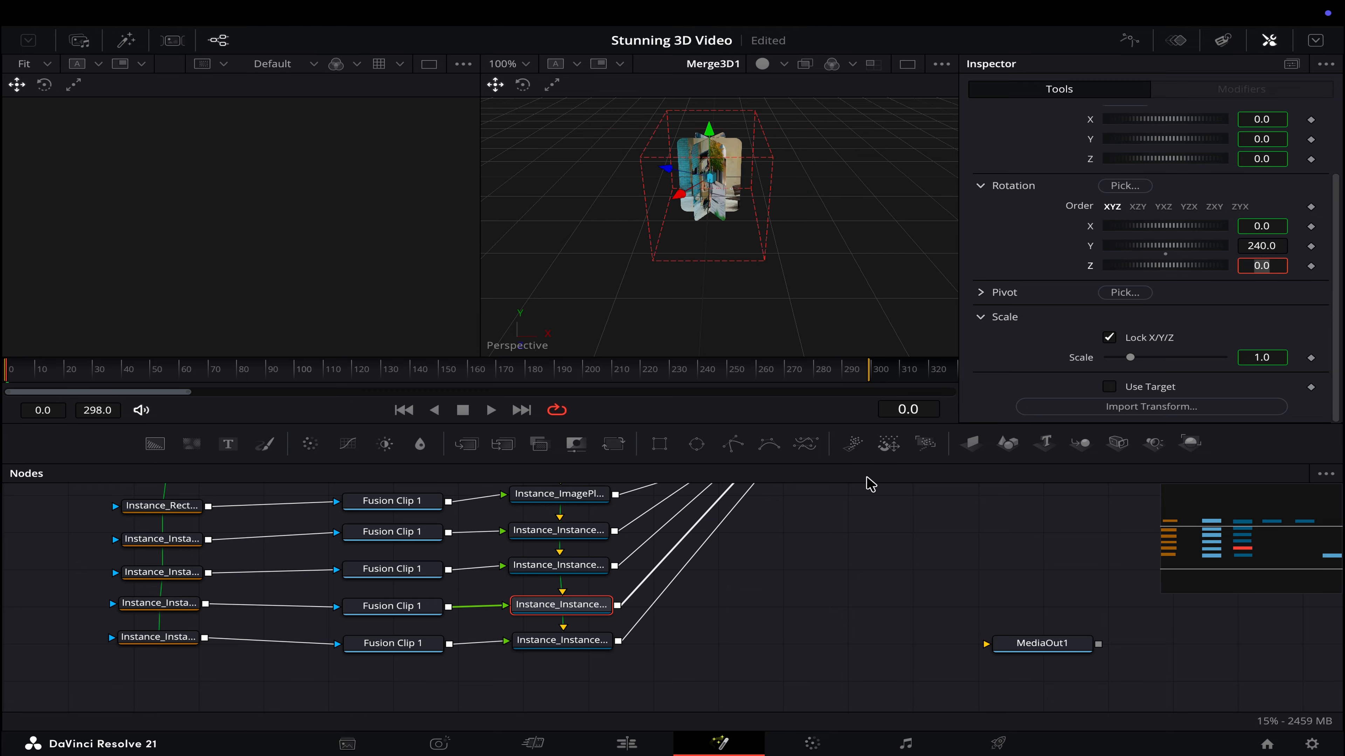
# - Deinstance the Y rotation of the fifth image plane instance and set it to 300 degrees
pyautogui.click(568, 642)
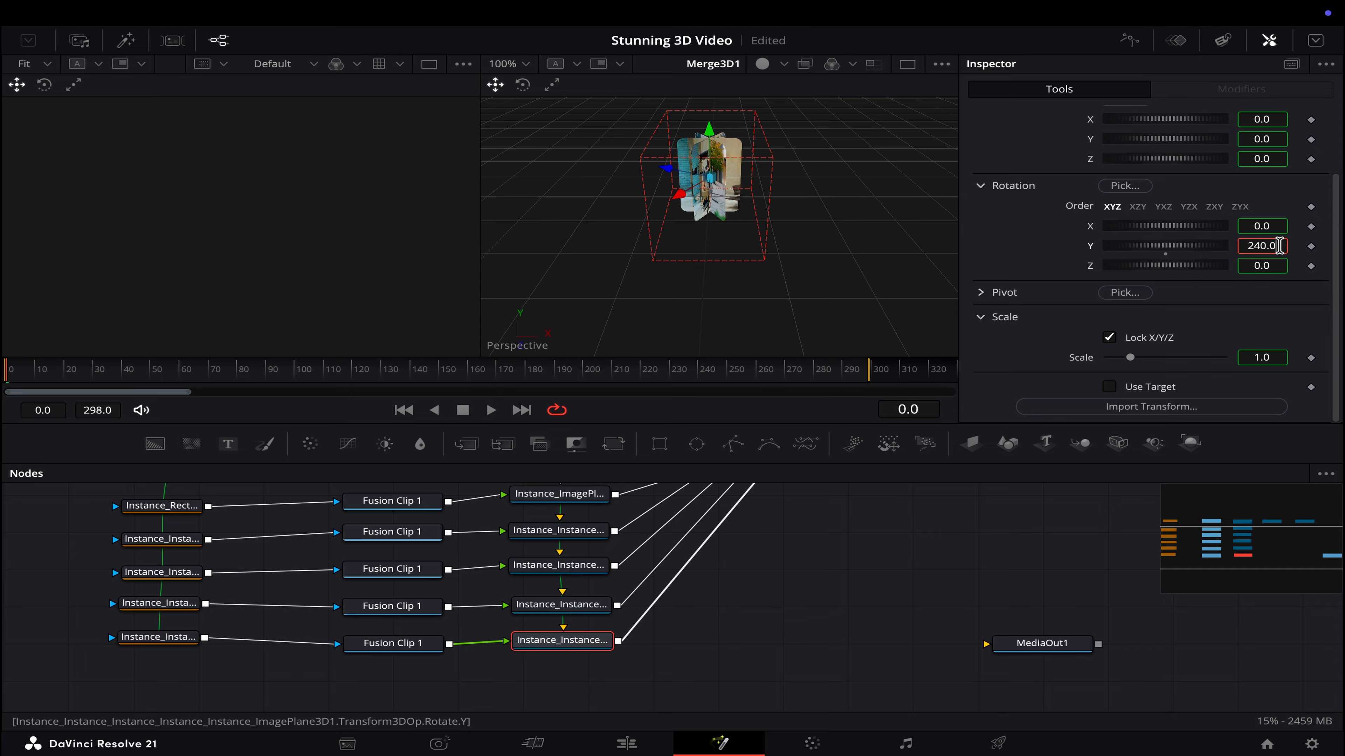
pyautogui.rightClick(1176, 250)
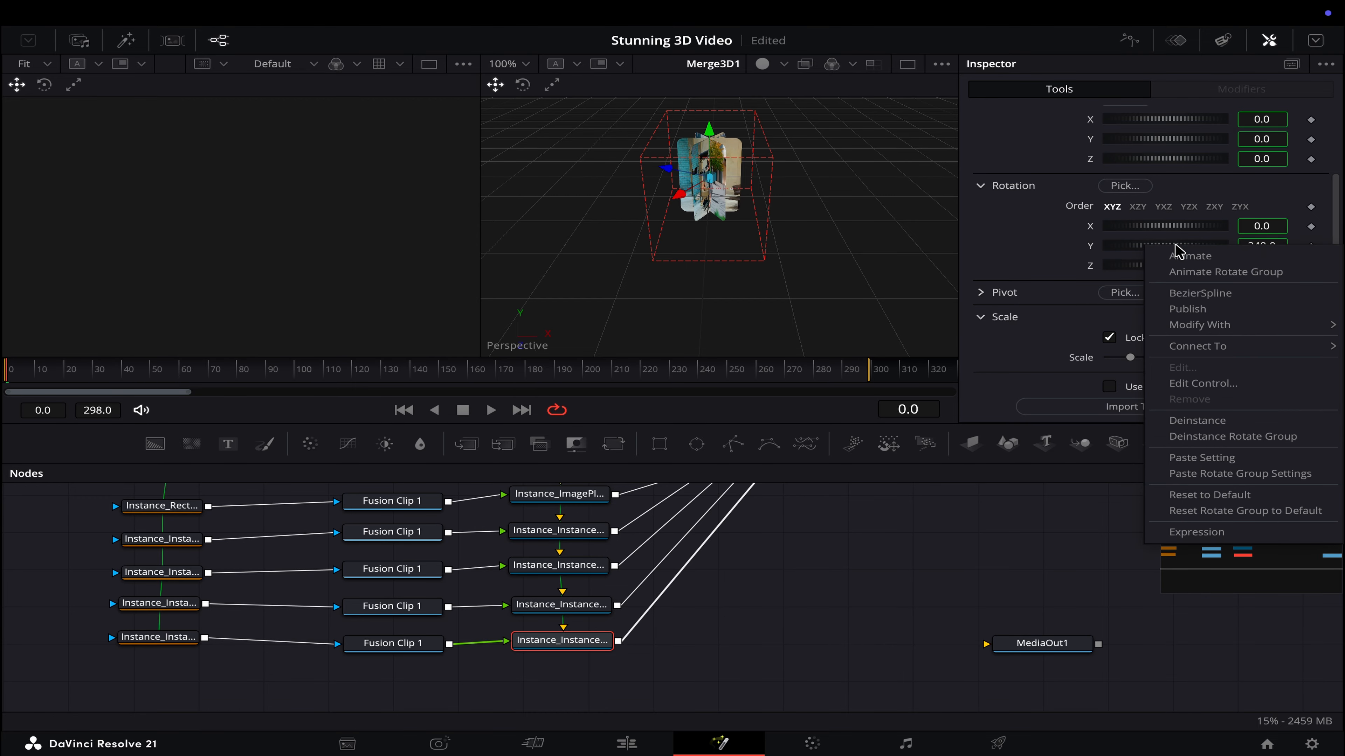
pyautogui.click(1178, 423)
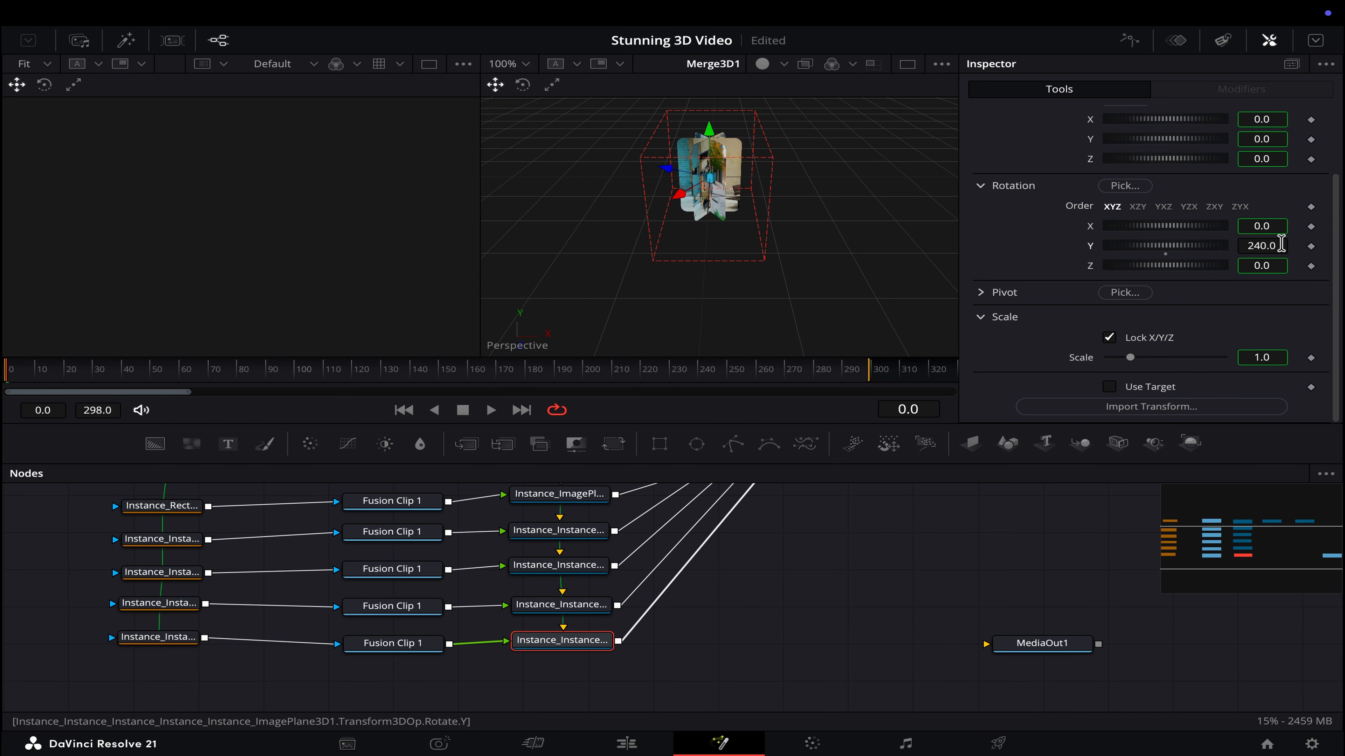
pyautogui.write('+60')
pyautogui.press('Tab')
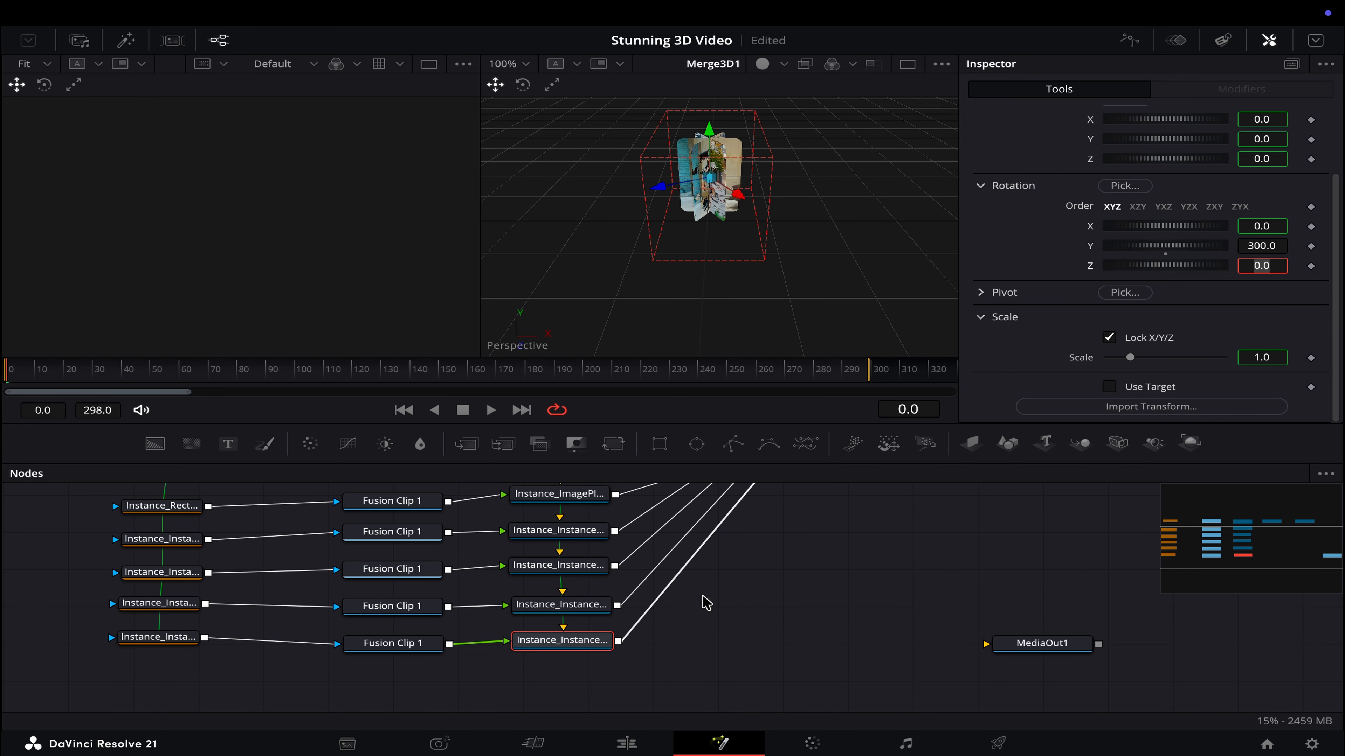
# - Raise the Z pivot of ImagePlane3D1 to about 0.304 to spread the planes into a ring, and inspect it
pyautogui.scroll(3, 705, 603)
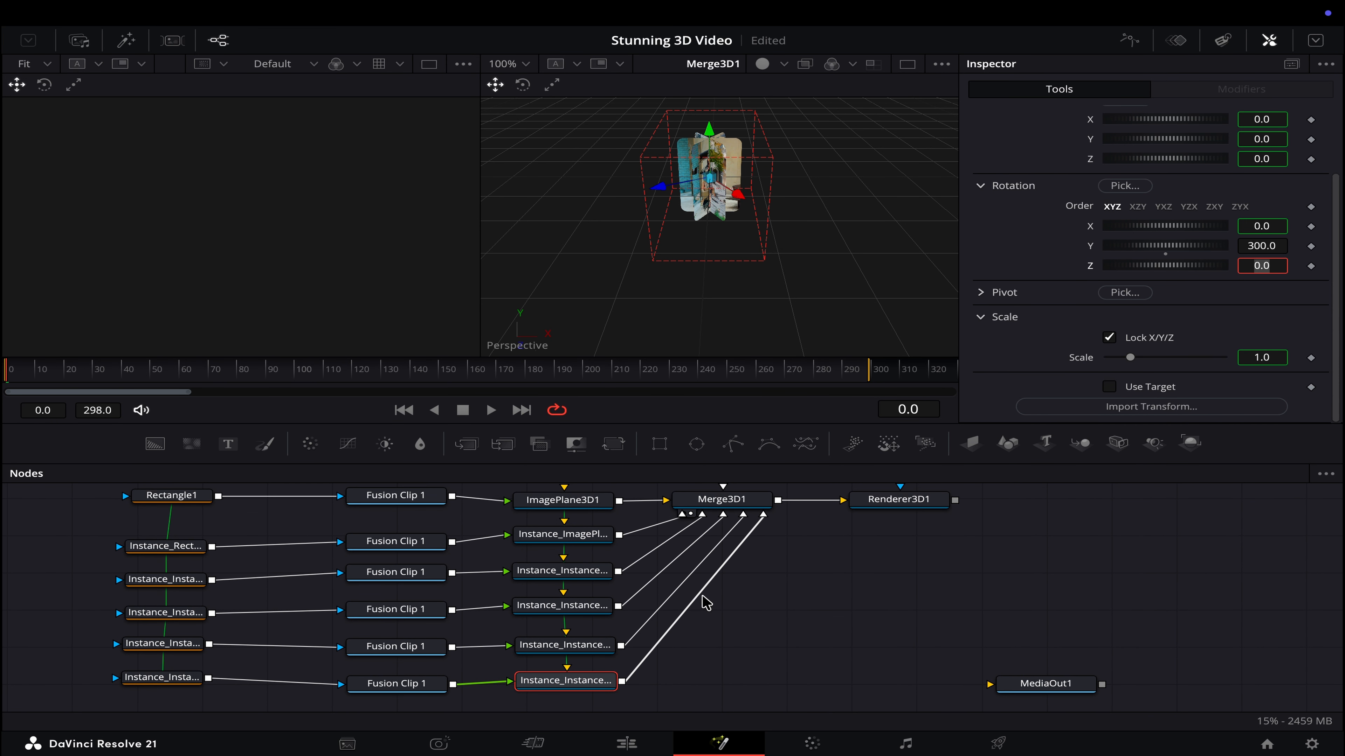
pyautogui.click(582, 501)
pyautogui.scroll(1, 583, 501)
pyautogui.scroll(-3, 1074, 332)
pyautogui.scroll(2, 1075, 323)
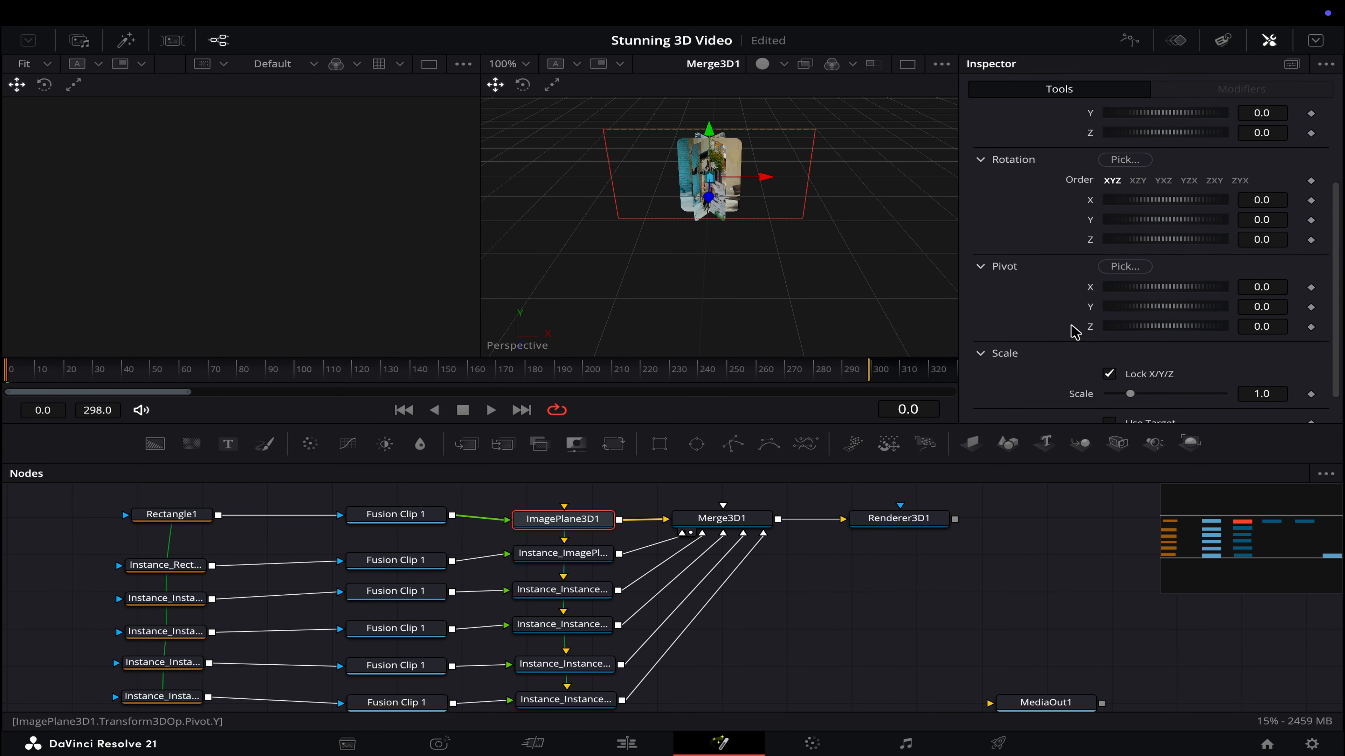
pyautogui.moveTo(1126, 328); pyautogui.dragTo(1136, 329)
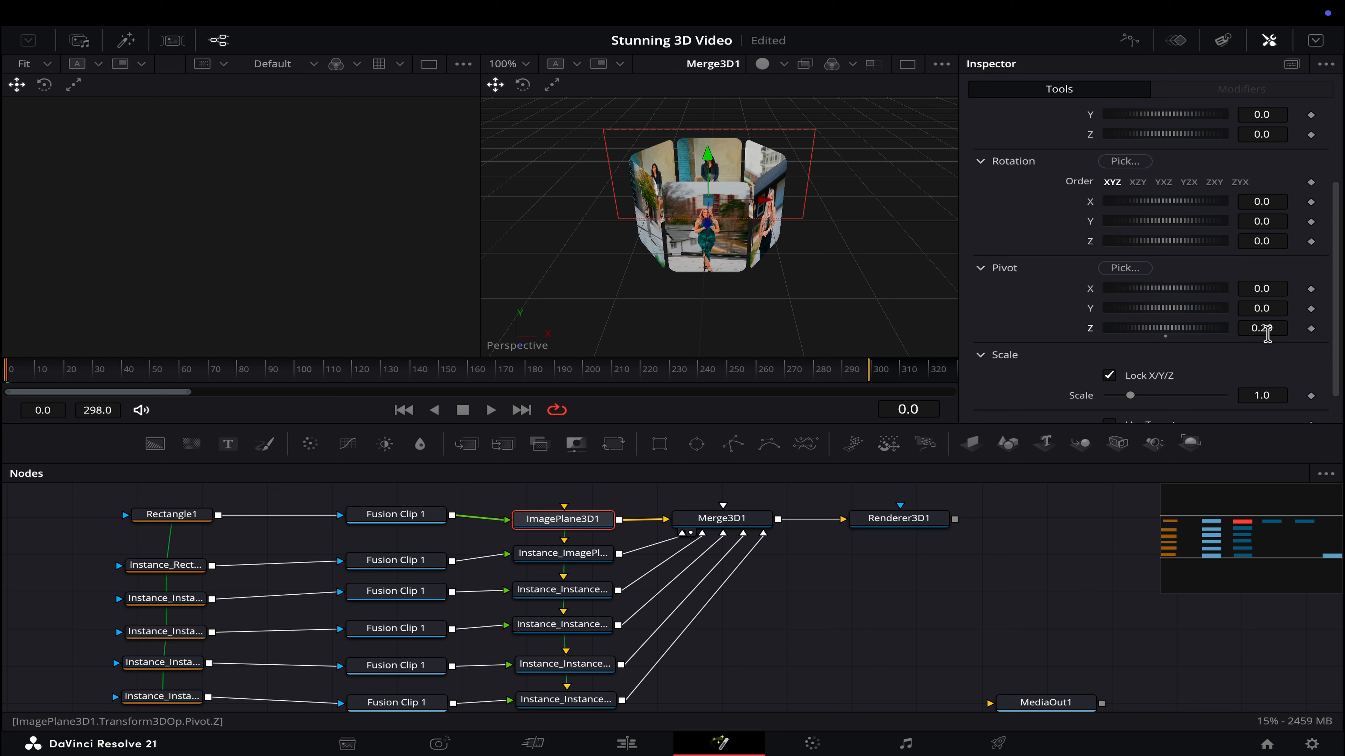
pyautogui.moveTo(1267, 334); pyautogui.dragTo(1273, 334)
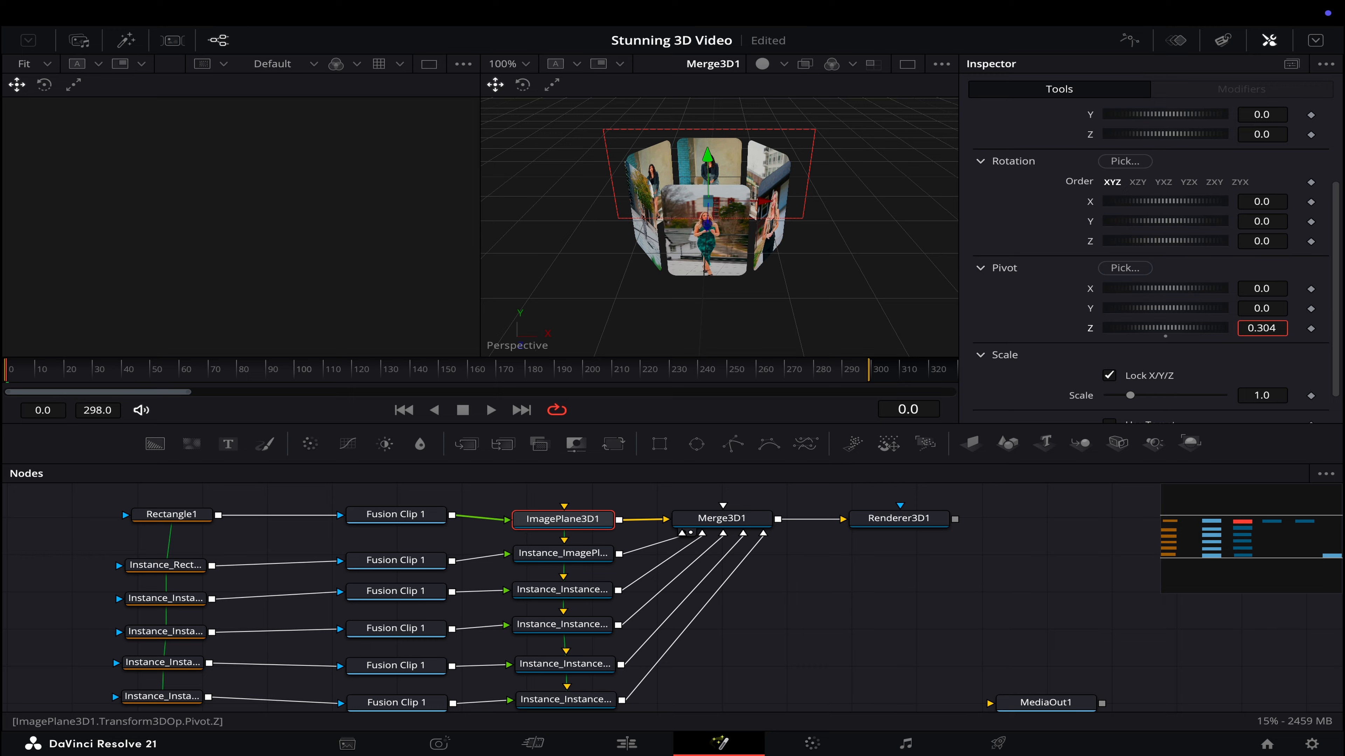
pyautogui.scroll(-5, 789, 238)
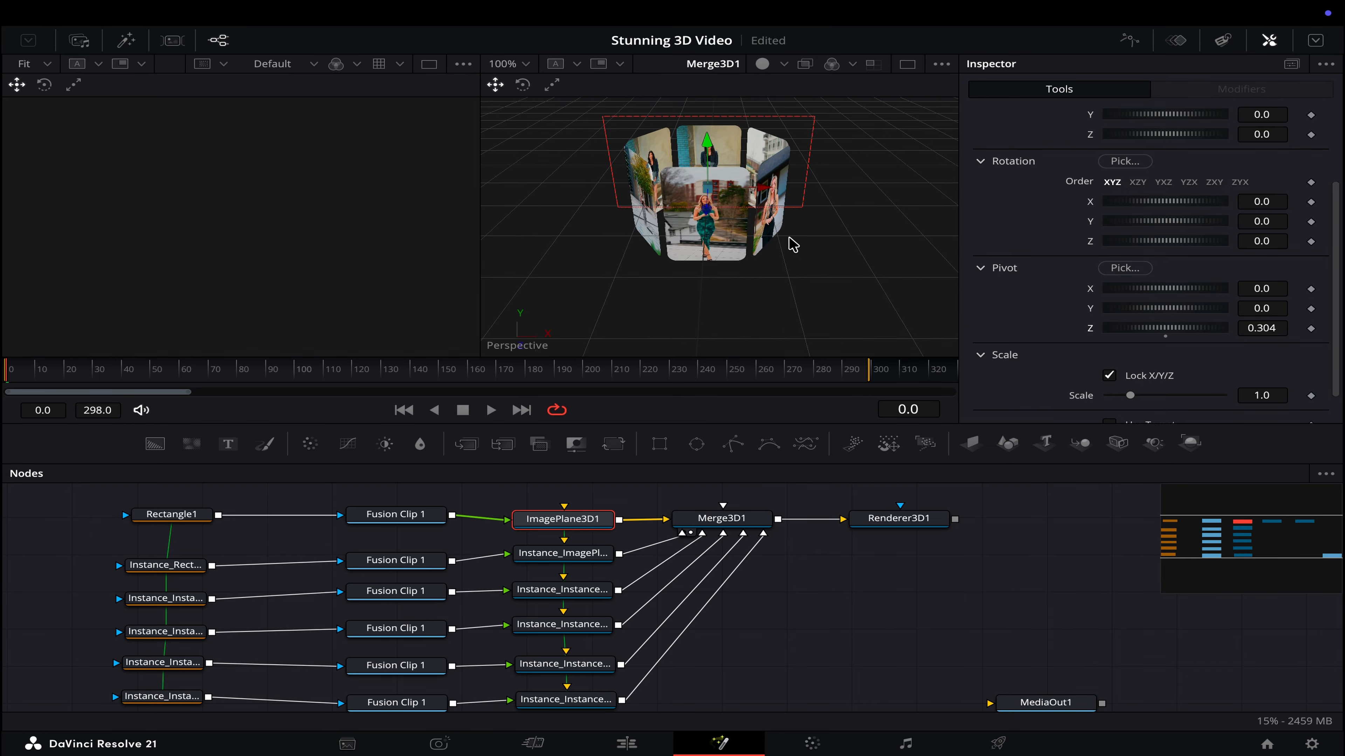
pyautogui.scroll(5, 792, 243)
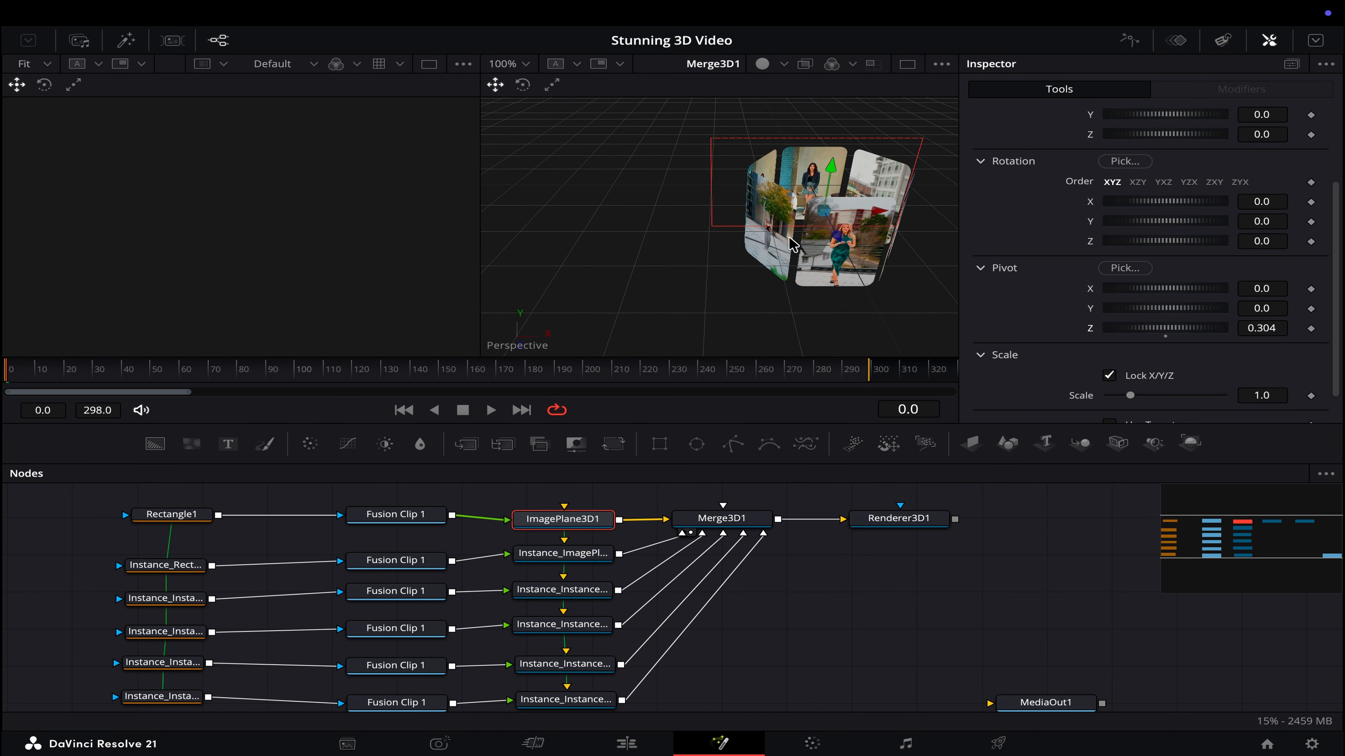
# - Try rotating Merge3D1 about its Y axis, and undo the rotation
pyautogui.click(721, 519)
pyautogui.click(1151, 152)
pyautogui.scroll(-2, 1154, 302)
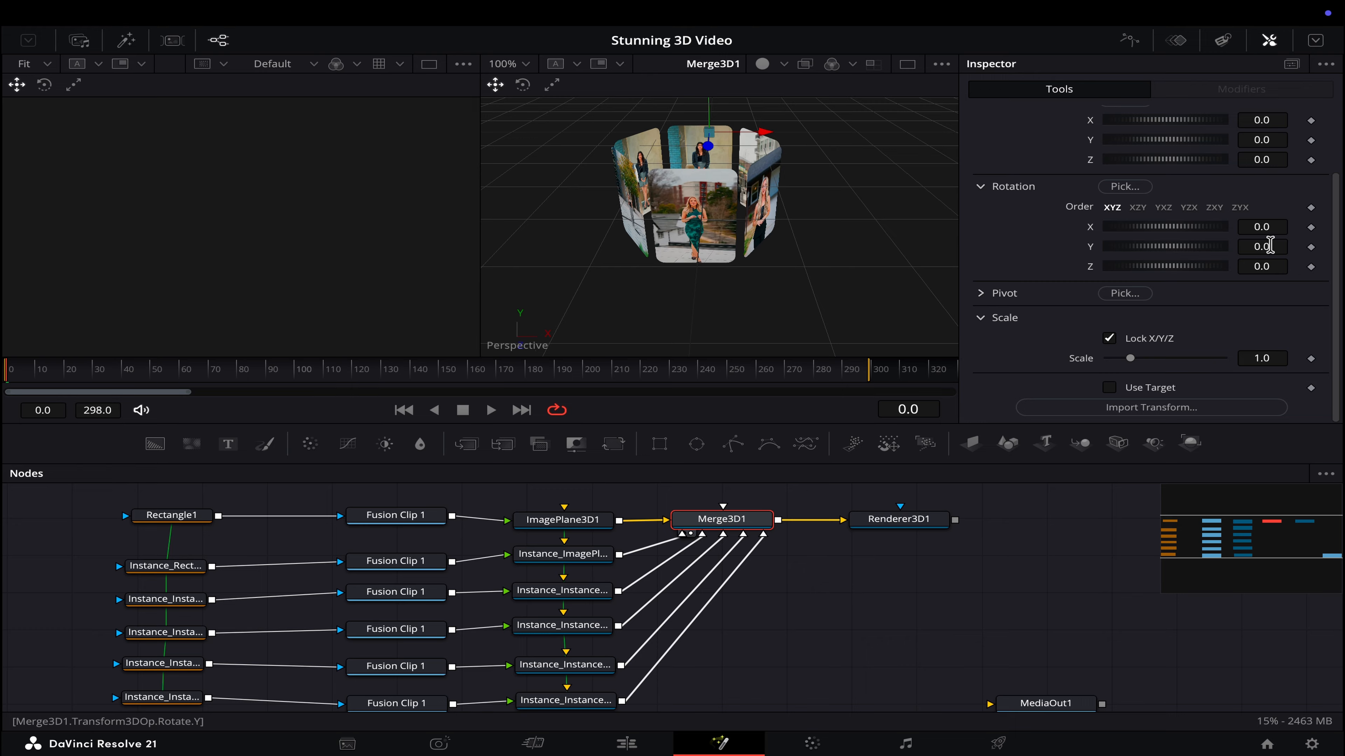
pyautogui.moveTo(1270, 245)
pyautogui.mouseDown()
pyautogui.moveTo(1178, 245)
pyautogui.moveTo(1270, 245)
pyautogui.mouseUp()
pyautogui.press('super+z')
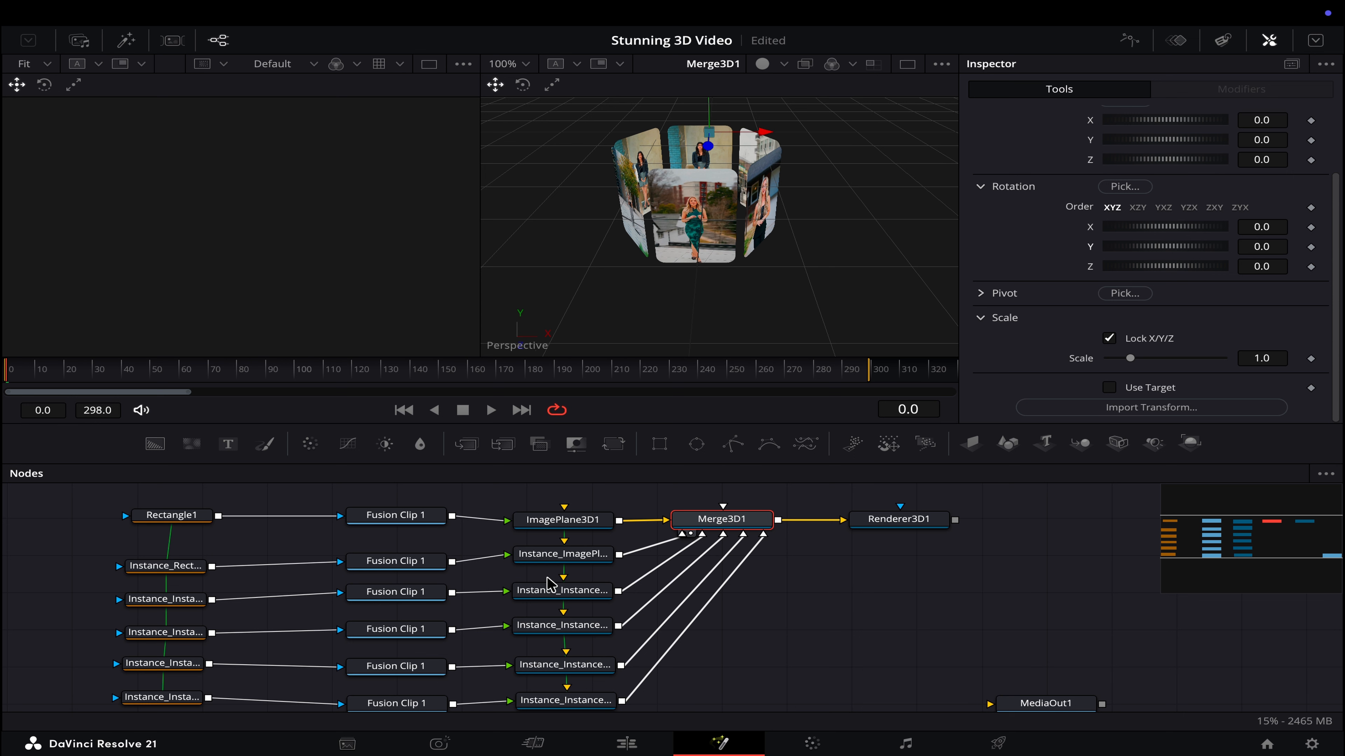
# - Pin the transform settings of ImagePlane3D1 and select Merge3D1 to have both nodes' settings available
pyautogui.click(582, 524)
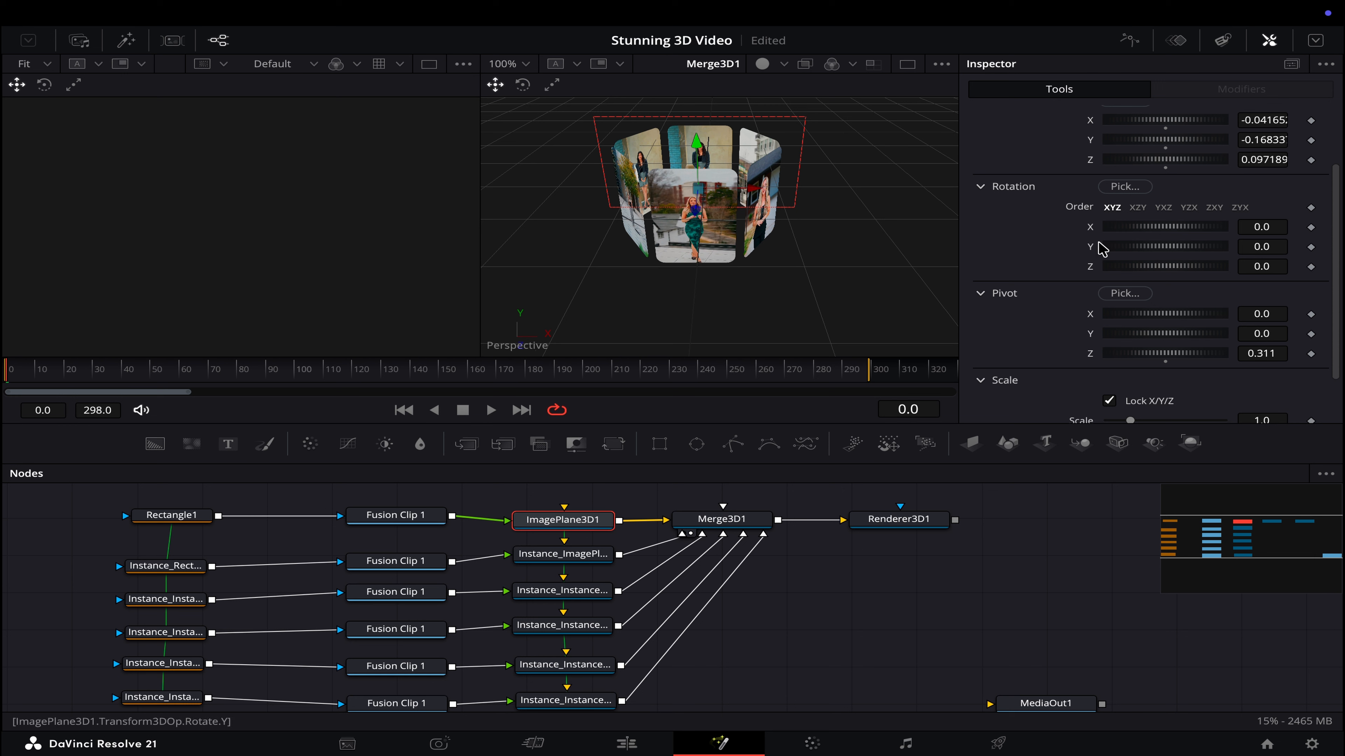
pyautogui.scroll(4, 1206, 189)
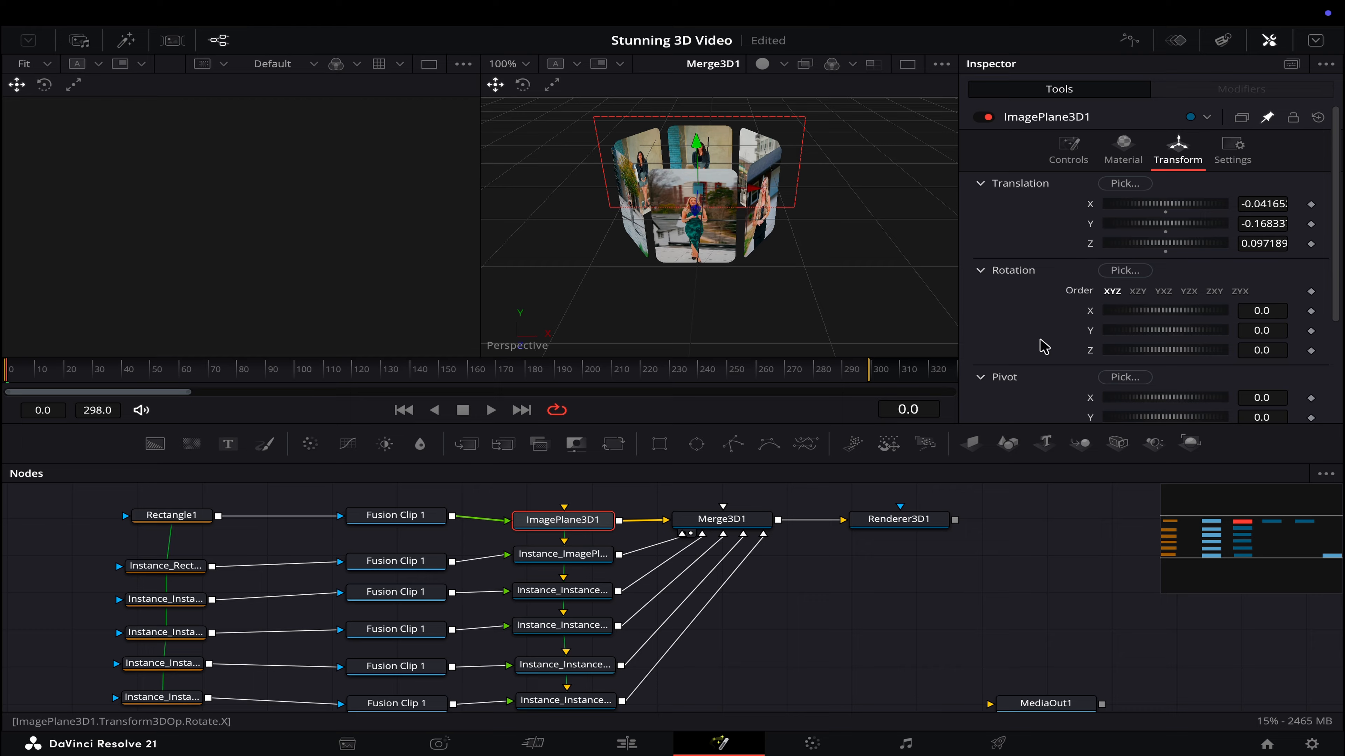
pyautogui.click(741, 519)
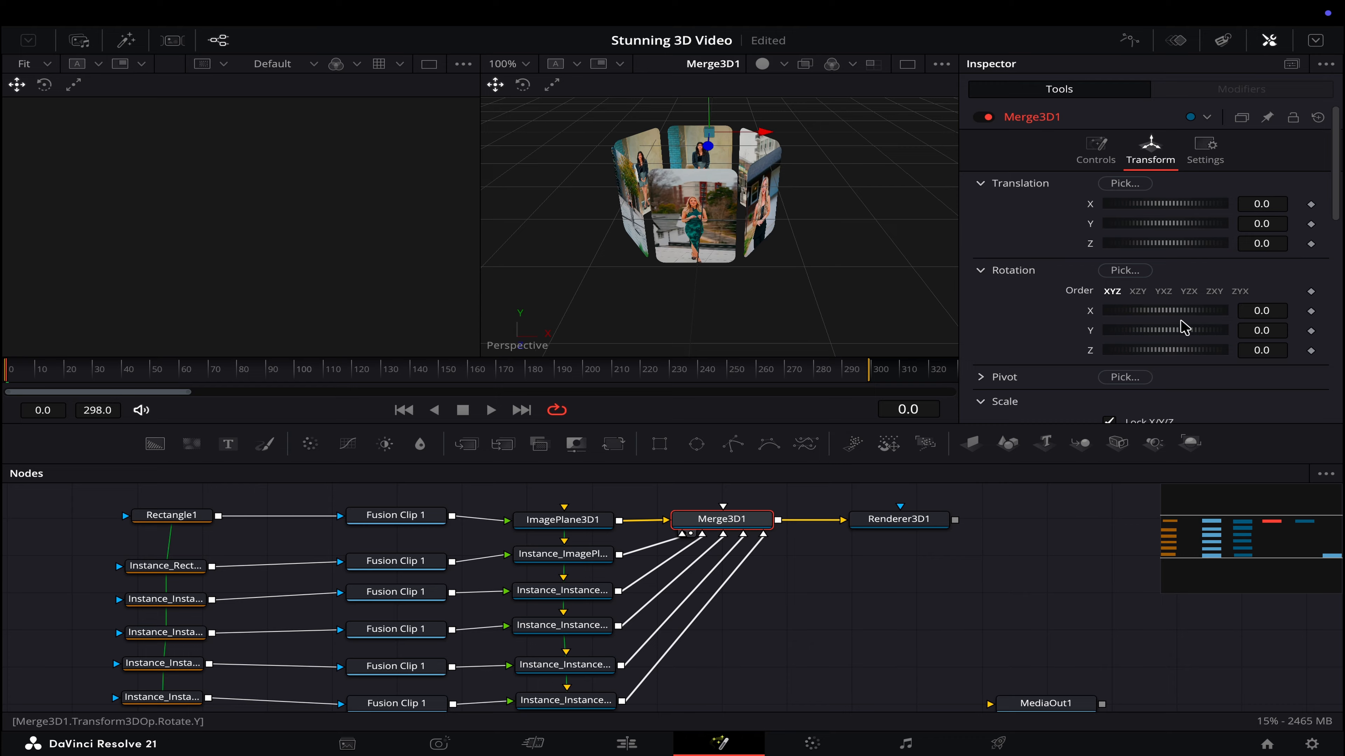
# - Add an expression to the Z pivot of Merge3D1 that links it to the Z pivot of ImagePlane3D1
pyautogui.moveTo(1173, 331)
pyautogui.mouseDown()
pyautogui.moveTo(1143, 333)
pyautogui.moveTo(1156, 332)
pyautogui.mouseUp()
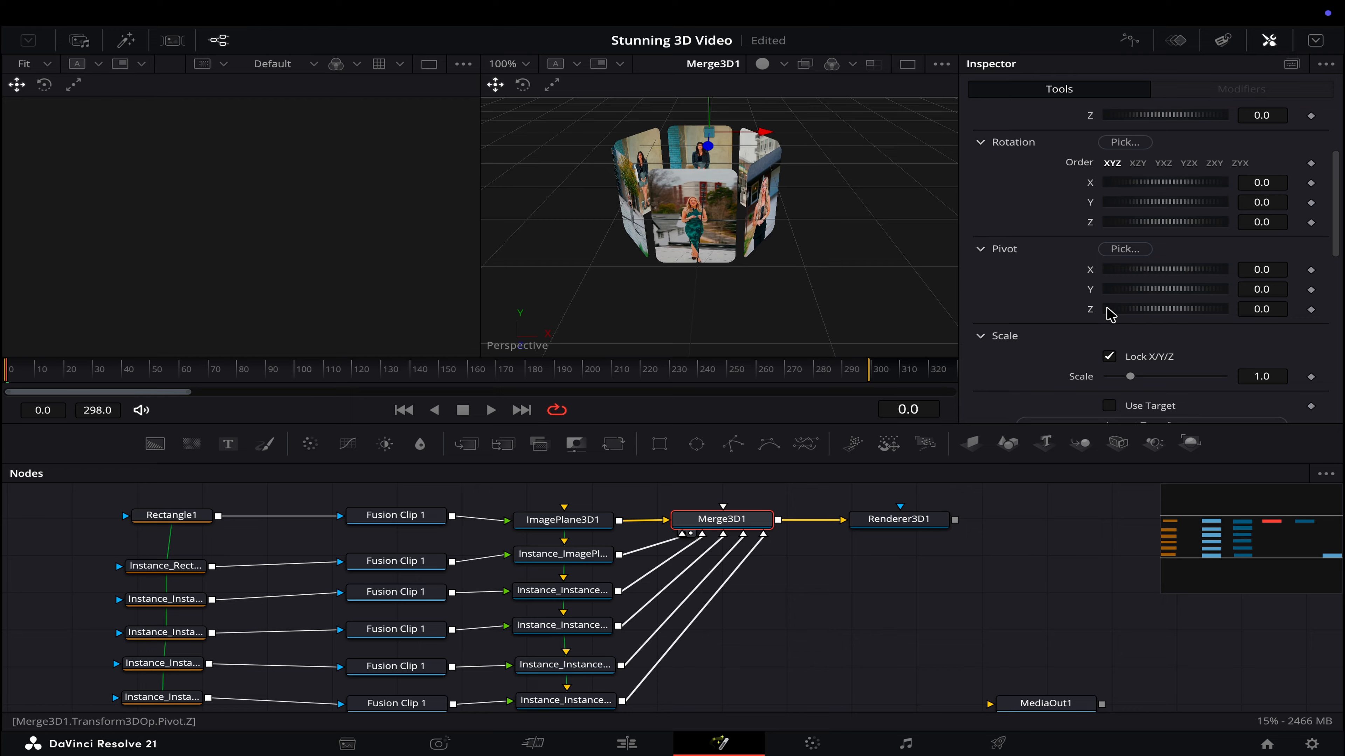
pyautogui.rightClick(1108, 311)
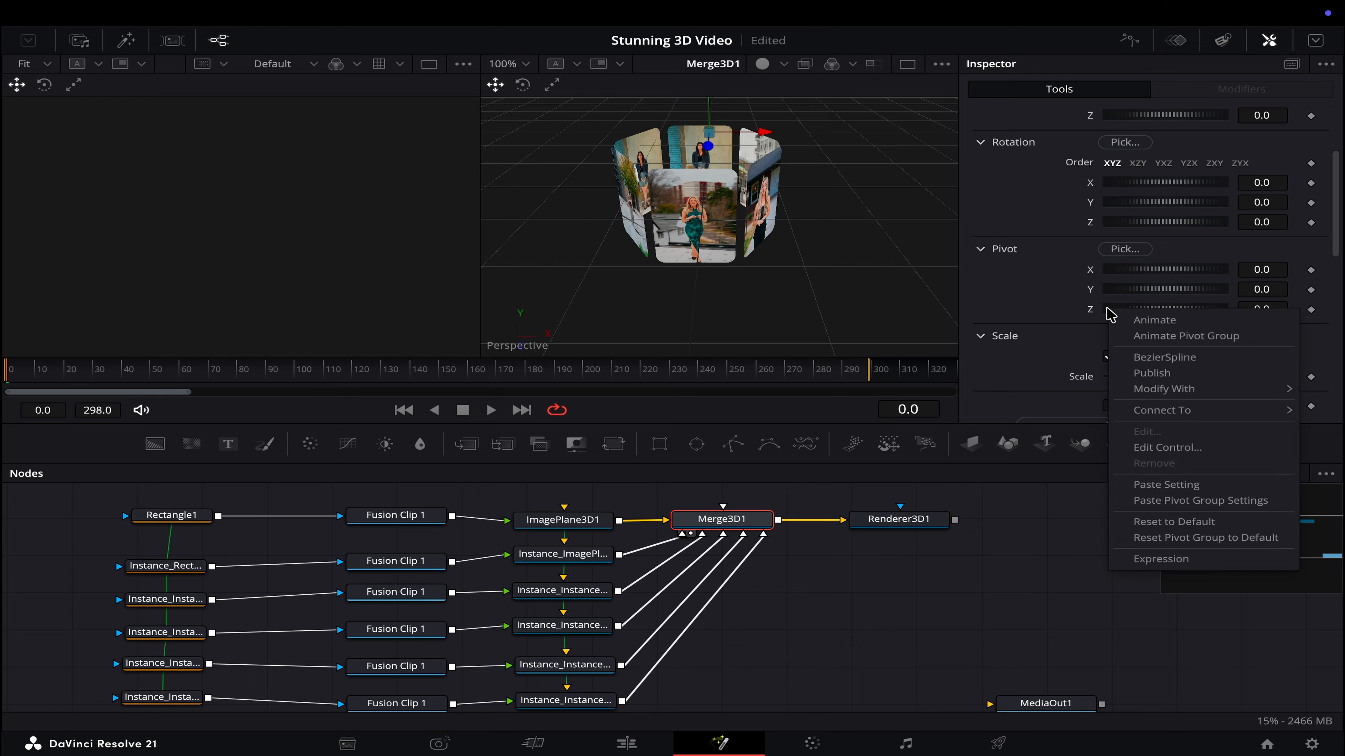
pyautogui.click(1159, 558)
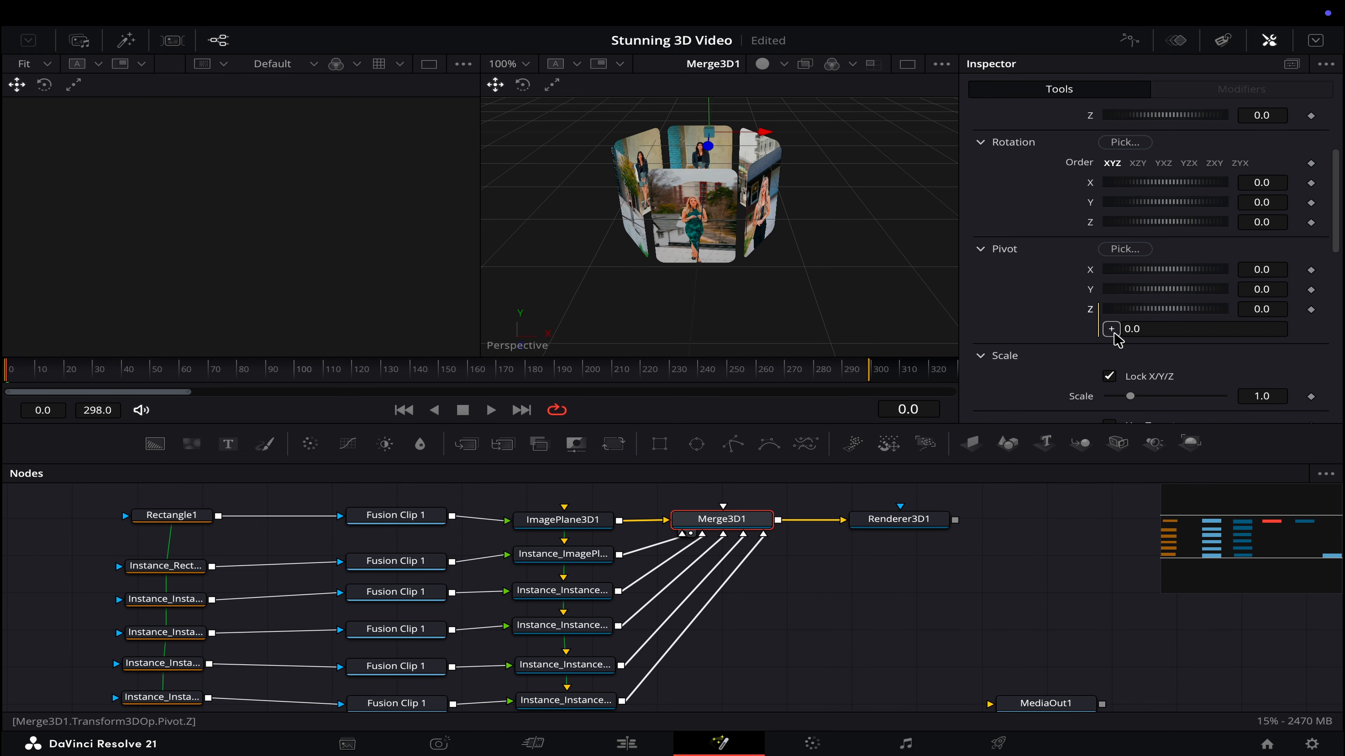
pyautogui.click(1315, 41)
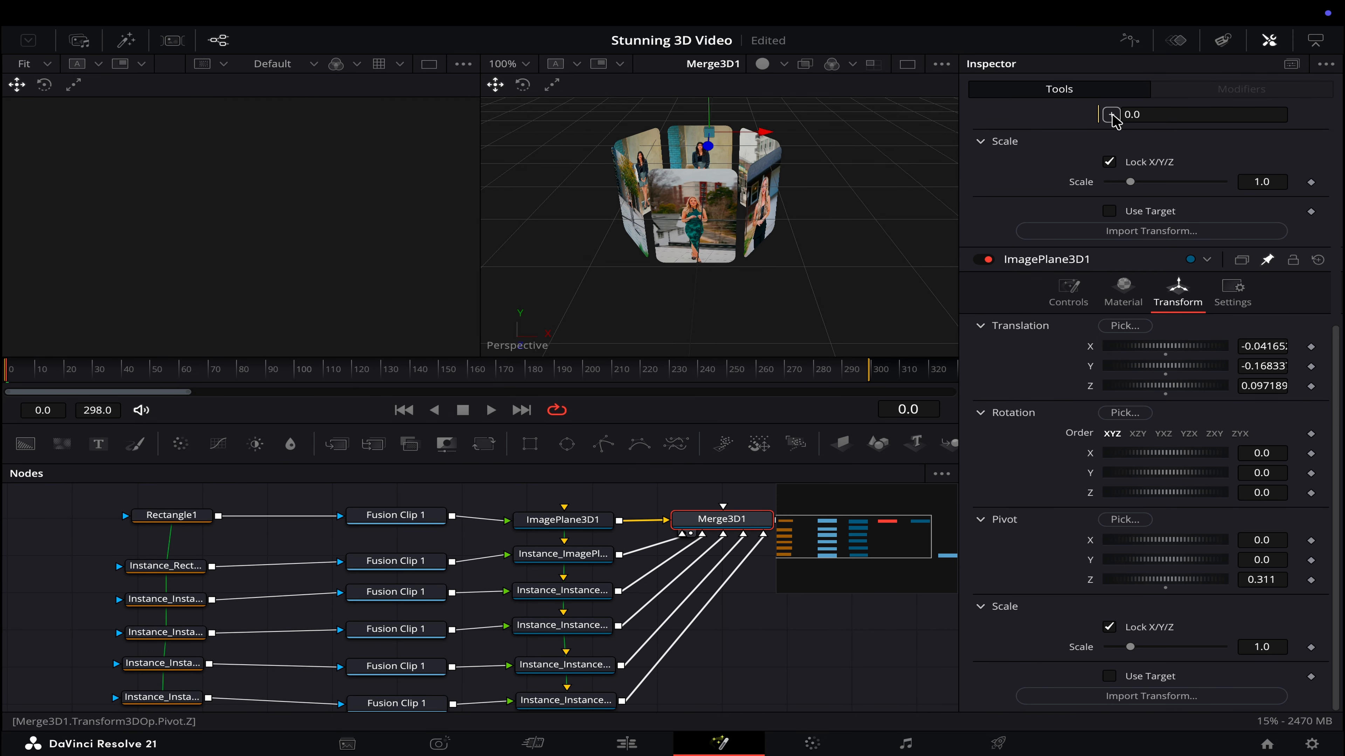
pyautogui.moveTo(1111, 114); pyautogui.dragTo(1093, 587)
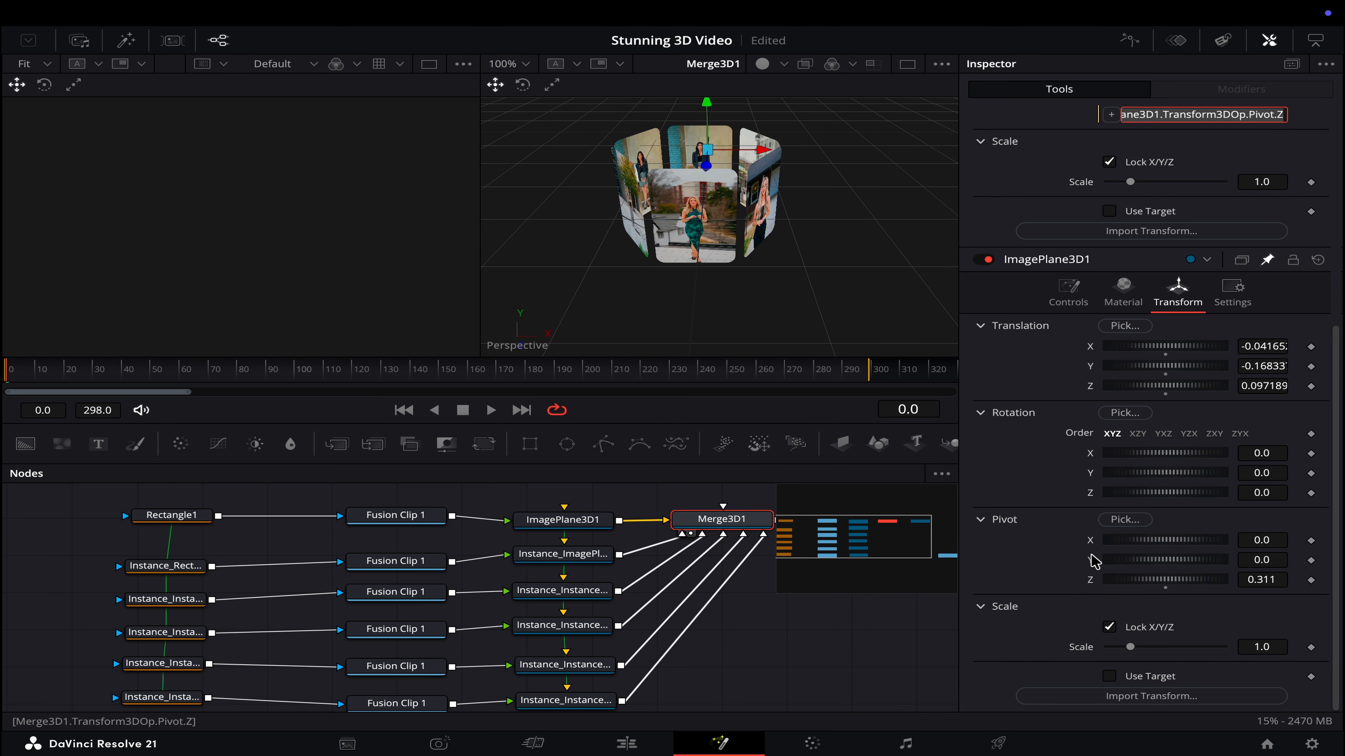
pyautogui.scroll(1, 1160, 222)
pyautogui.scroll(4, 1159, 221)
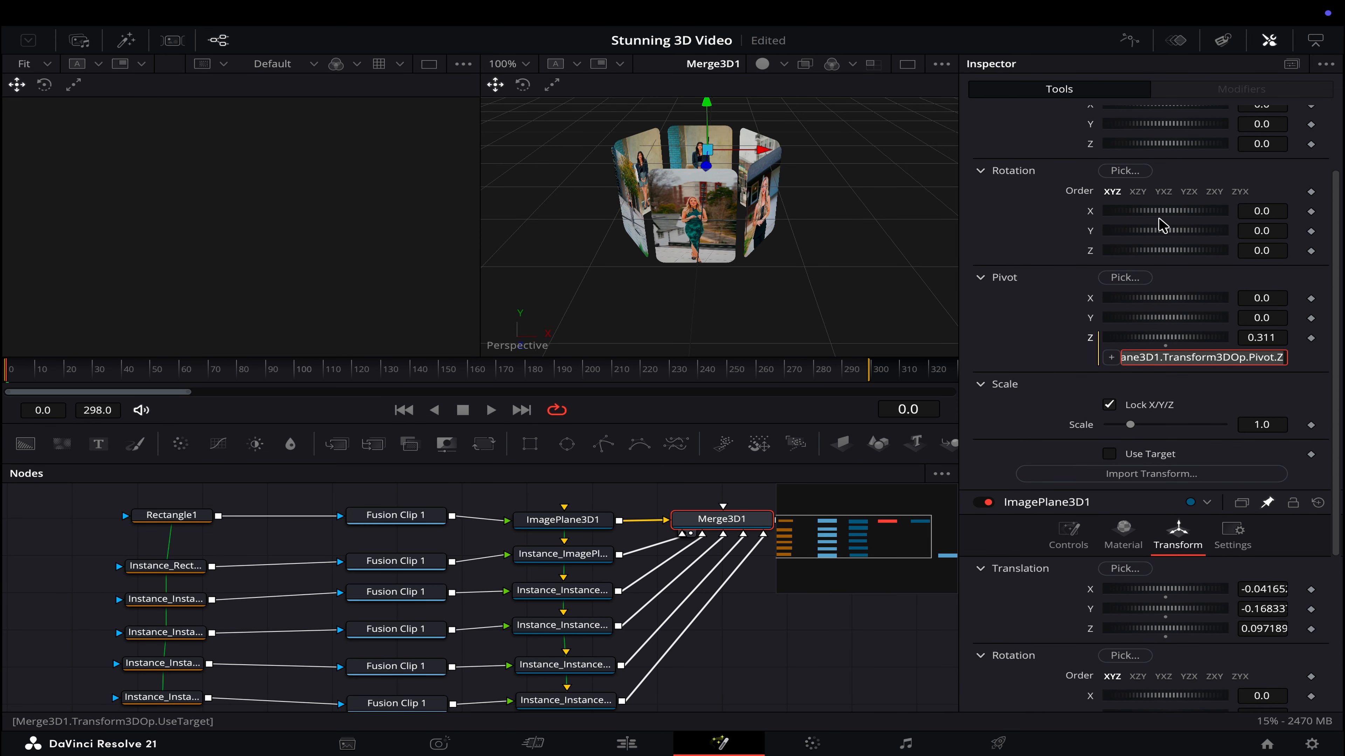
# - Try rotating Merge3D1 about its Y axis to test the ring's spin around the linked pivot
pyautogui.scroll(1, 1159, 223)
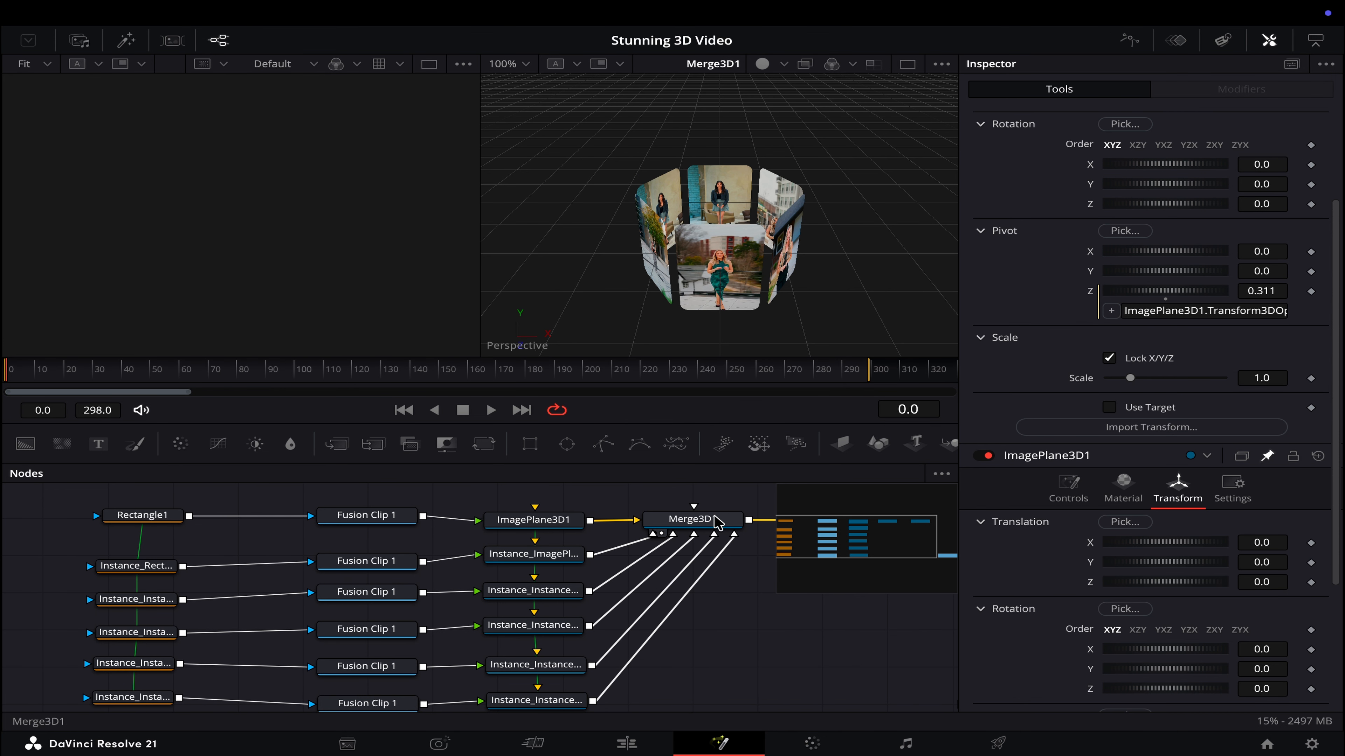
pyautogui.scroll(3, 1075, 339)
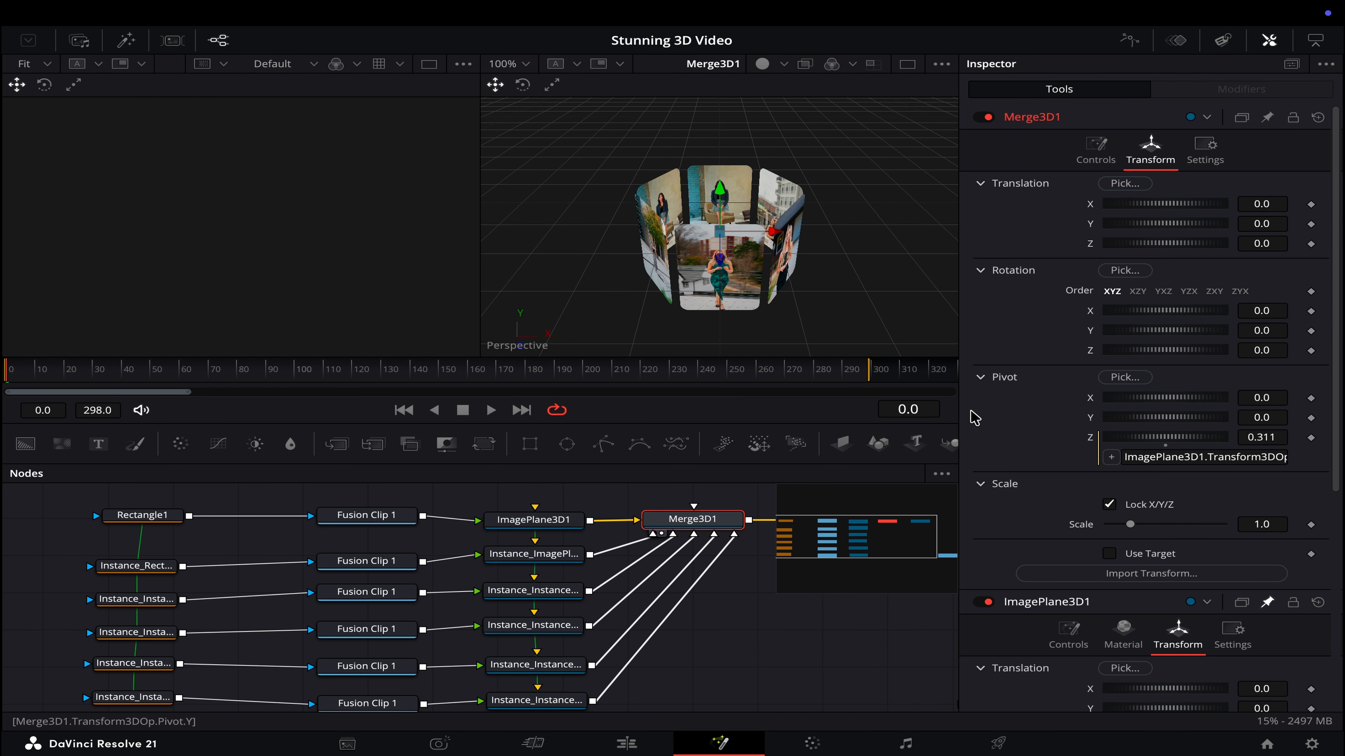
pyautogui.scroll(-2, 1063, 384)
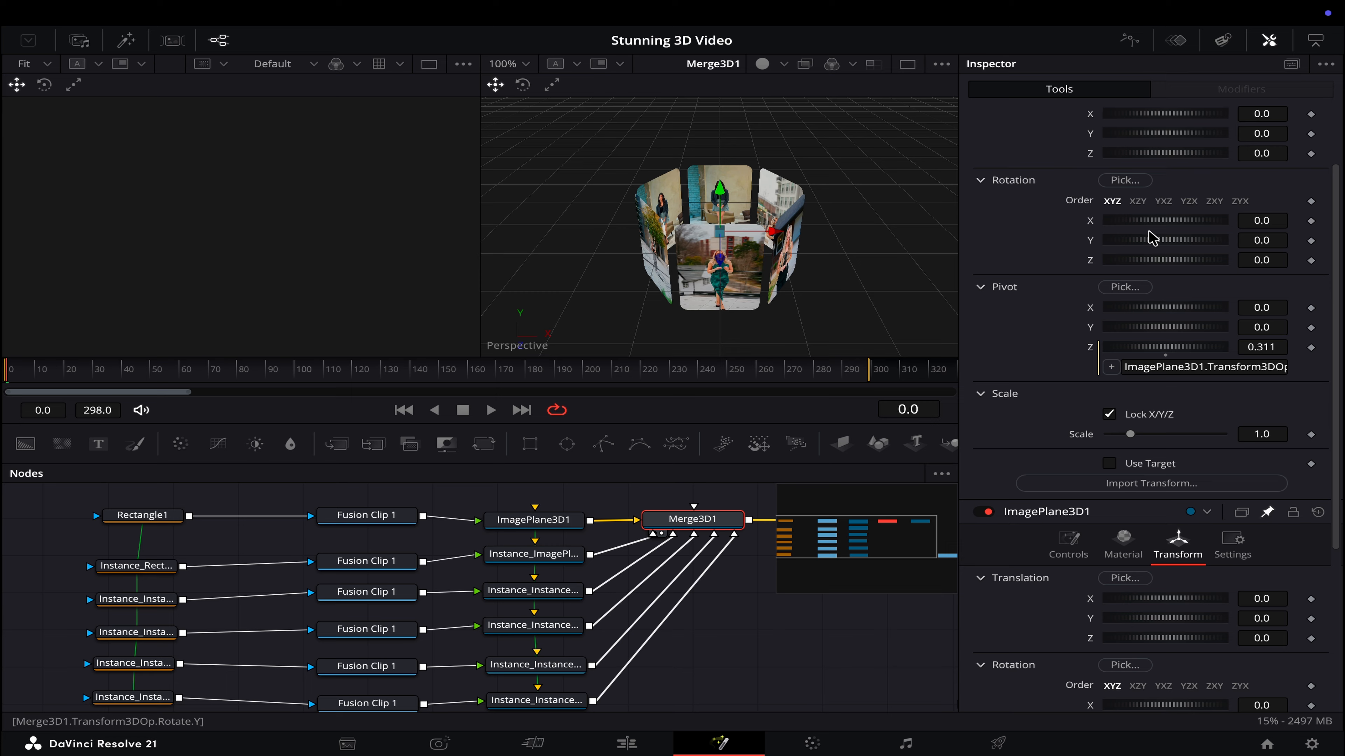
pyautogui.moveTo(1159, 243)
pyautogui.mouseDown()
pyautogui.moveTo(1127, 247)
pyautogui.moveTo(1220, 246)
pyautogui.moveTo(1166, 254)
pyautogui.mouseUp()
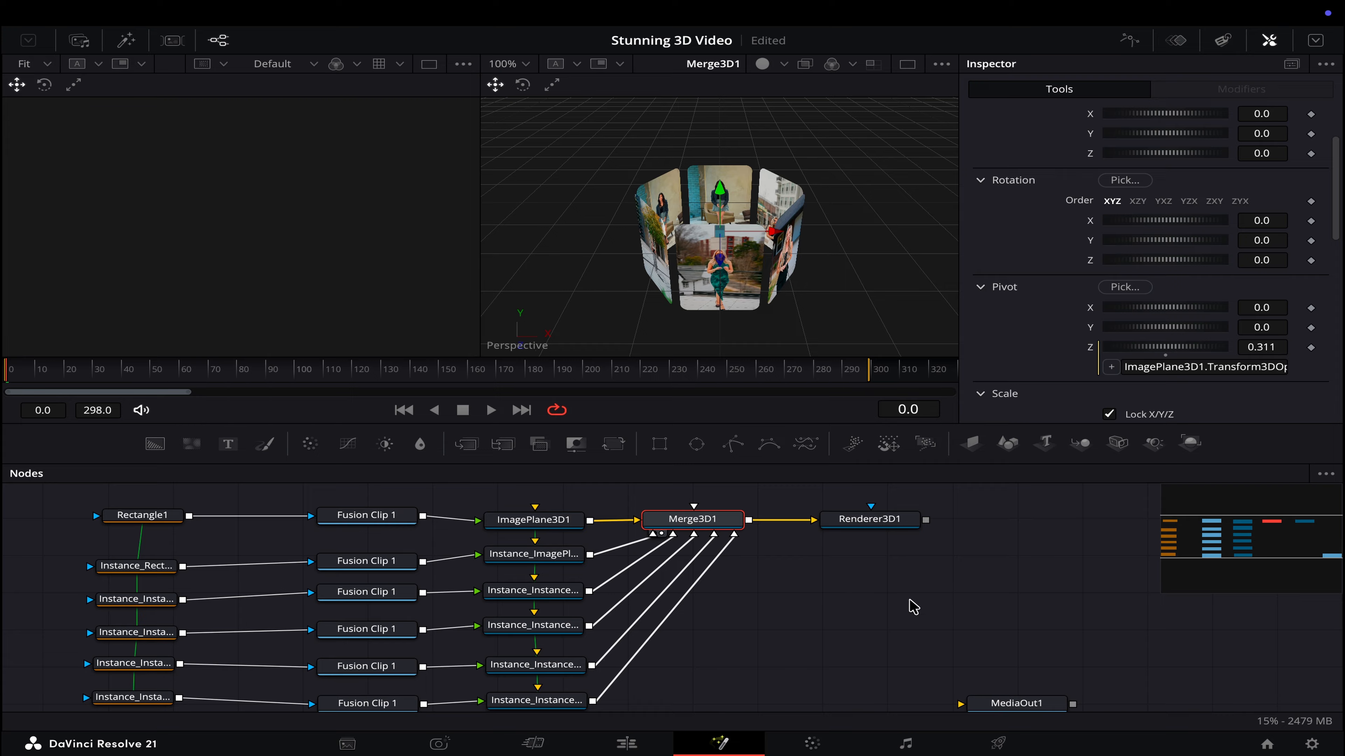
# - Move Merge3D1 and Renderer3D1 farther from the image planes to make room in the node graph
pyautogui.moveTo(910, 600); pyautogui.dragTo(793, 564)
pyautogui.moveTo(912, 536); pyautogui.dragTo(642, 504)
pyautogui.moveTo(729, 531); pyautogui.dragTo(967, 534)
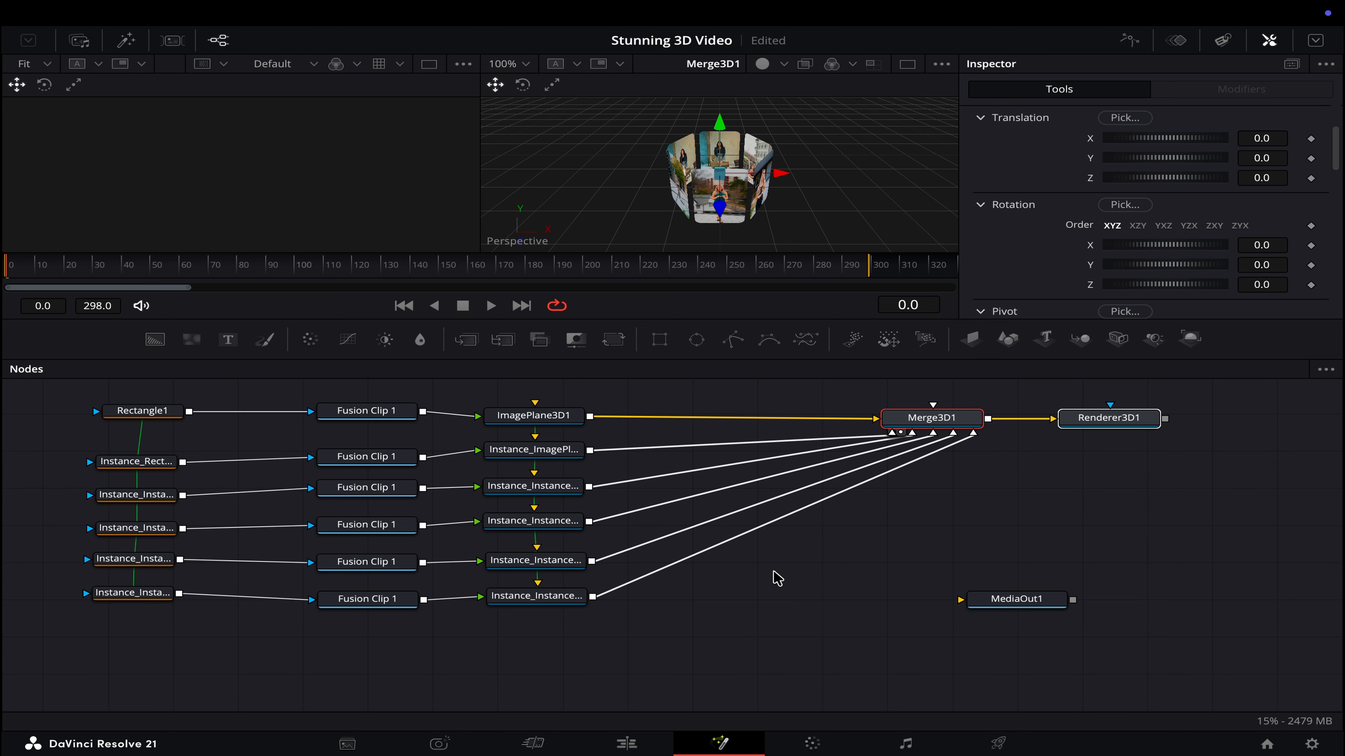
# - Add a Bender 3D node between ImagePlane3D1 and Merge3D1
pyautogui.hotkey('shift', 'space')
pyautogui.write('be')
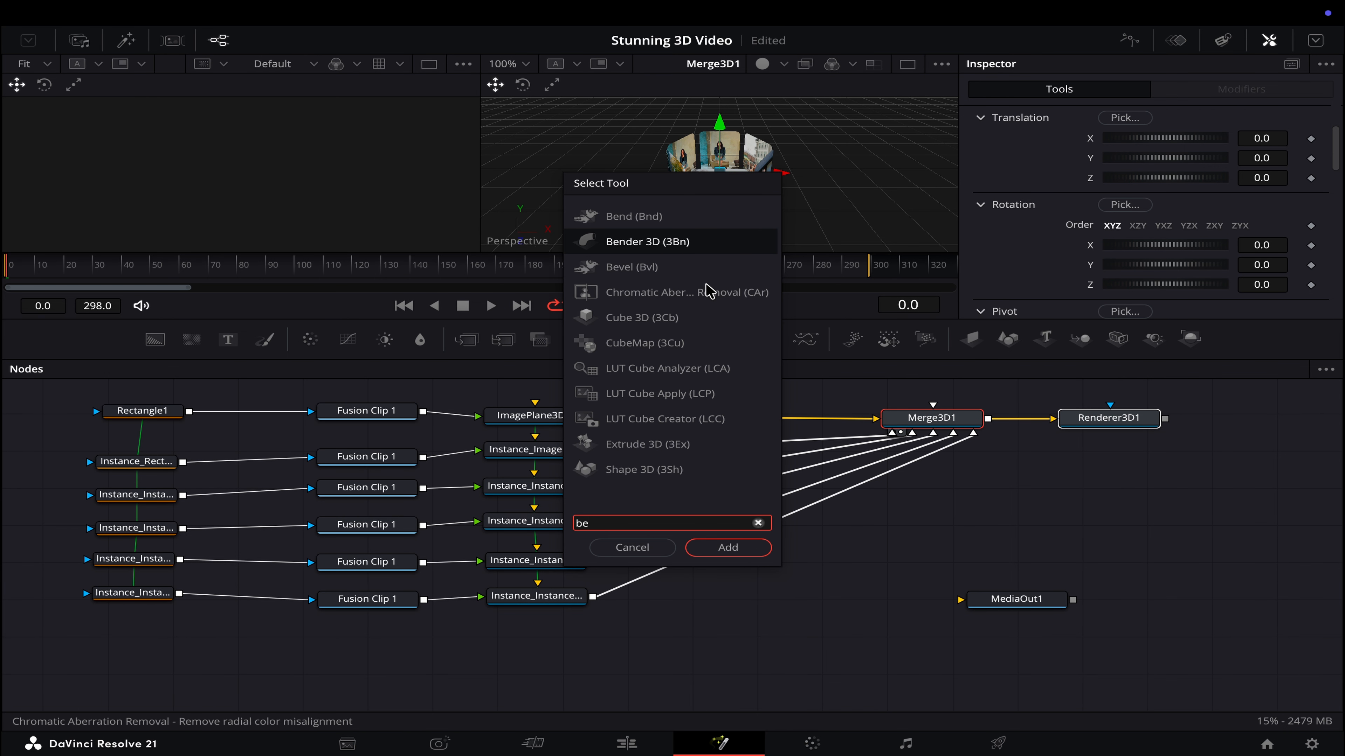
pyautogui.click(668, 245)
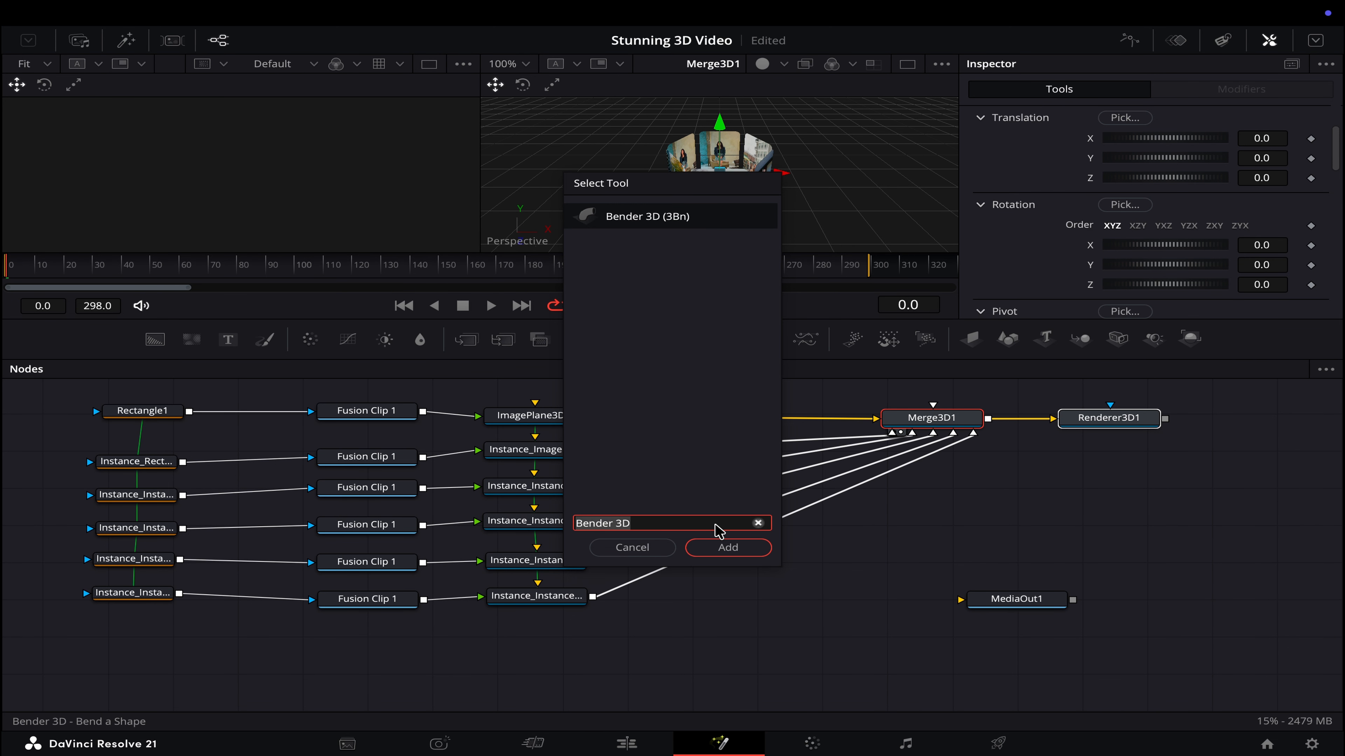
pyautogui.click(729, 548)
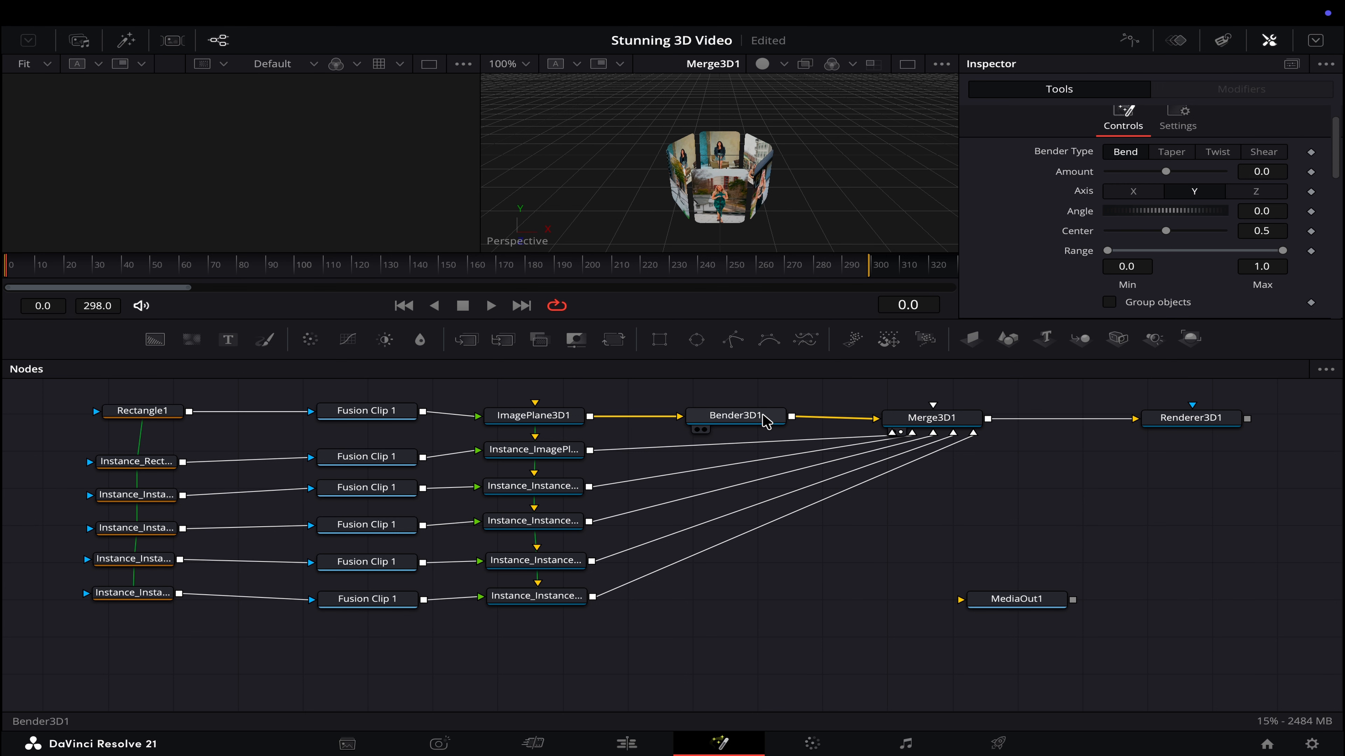
pyautogui.moveTo(755, 417); pyautogui.dragTo(749, 413)
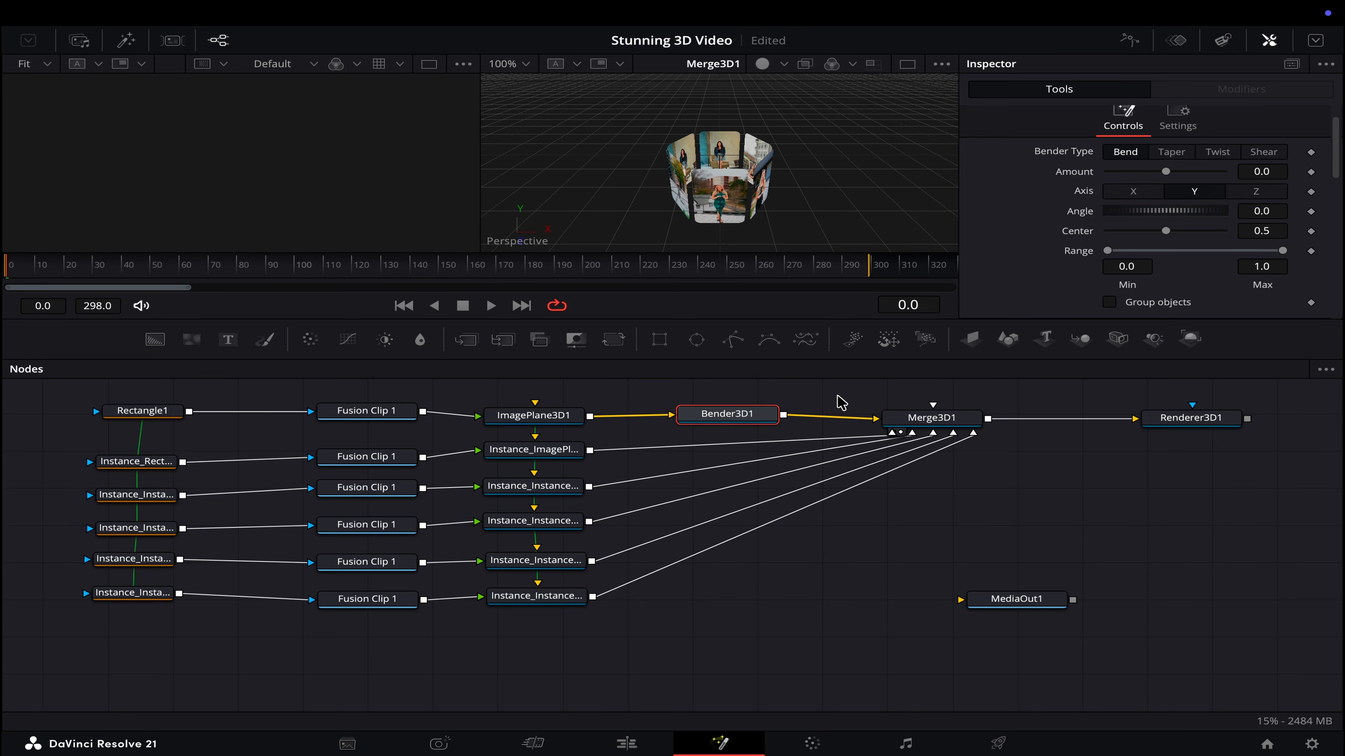
# - Set Bender3D1 to bend along the X axis with an angle of 90 and an amount of 0.145
pyautogui.click(1272, 194)
pyautogui.press('Tab')
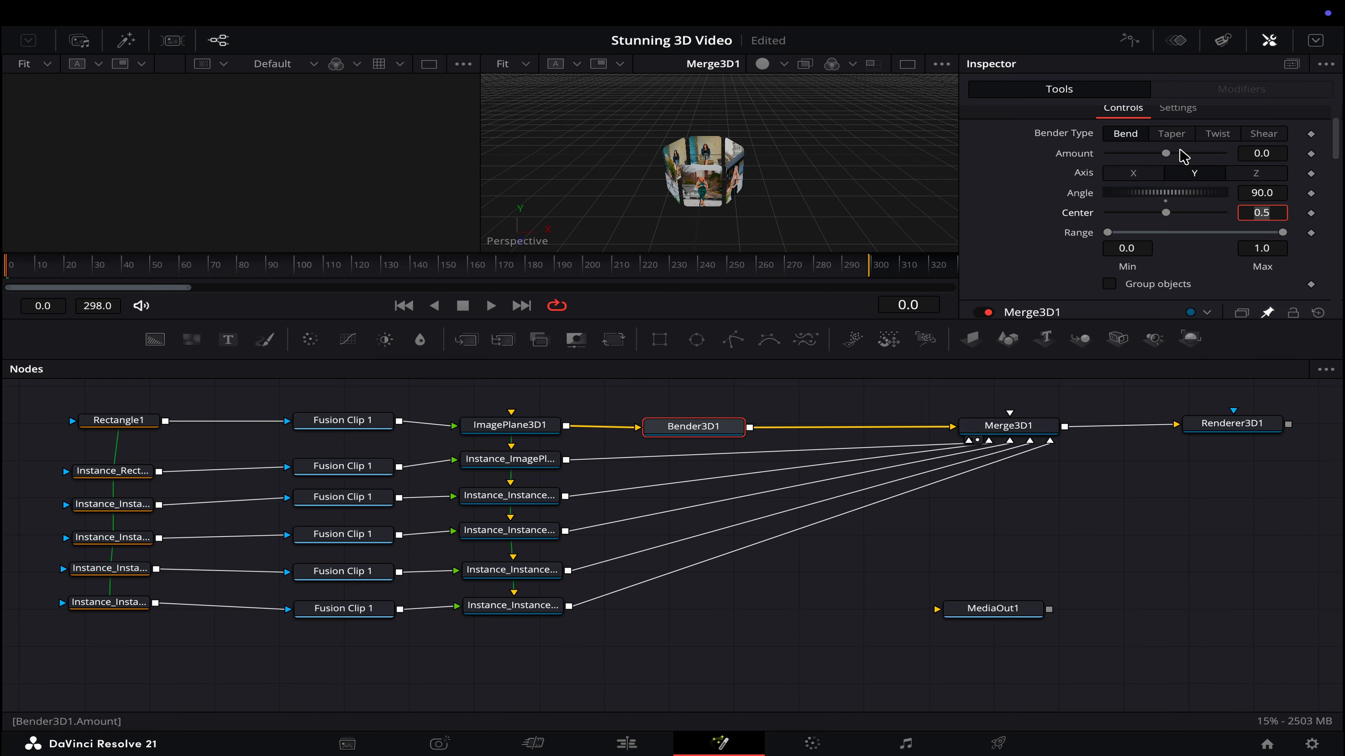
pyautogui.click(1168, 155)
pyautogui.moveTo(1167, 154); pyautogui.dragTo(1173, 154)
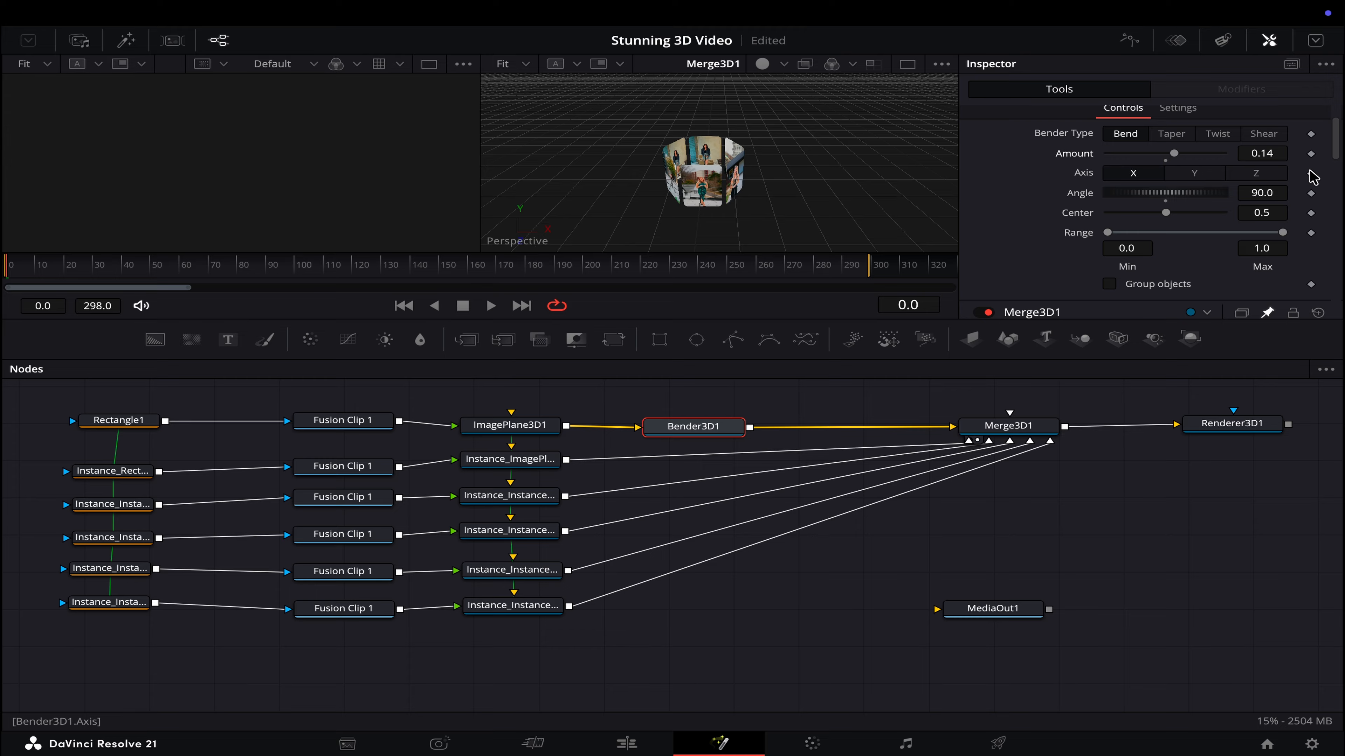
pyautogui.click(1282, 153)
pyautogui.write('5')
pyautogui.press('Tab')
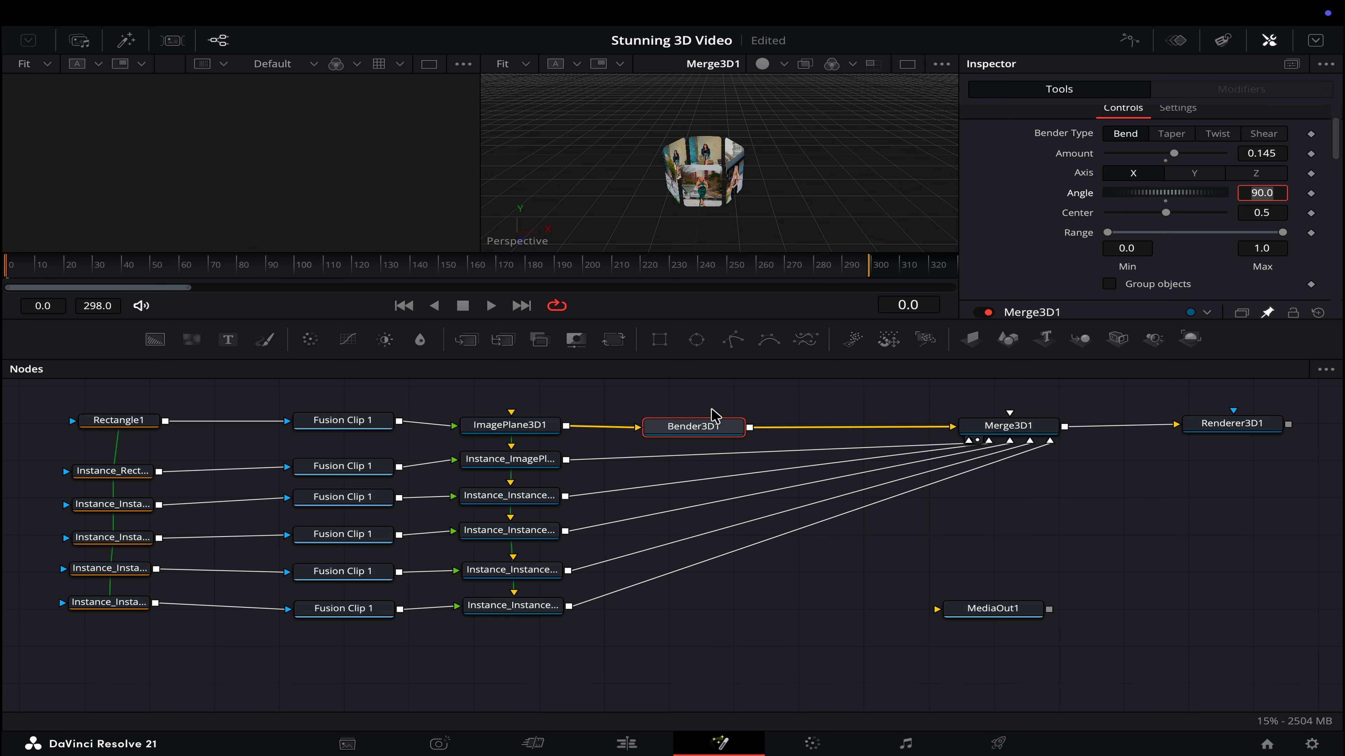
pyautogui.click(703, 434)
pyautogui.moveTo(703, 434); pyautogui.dragTo(712, 433)
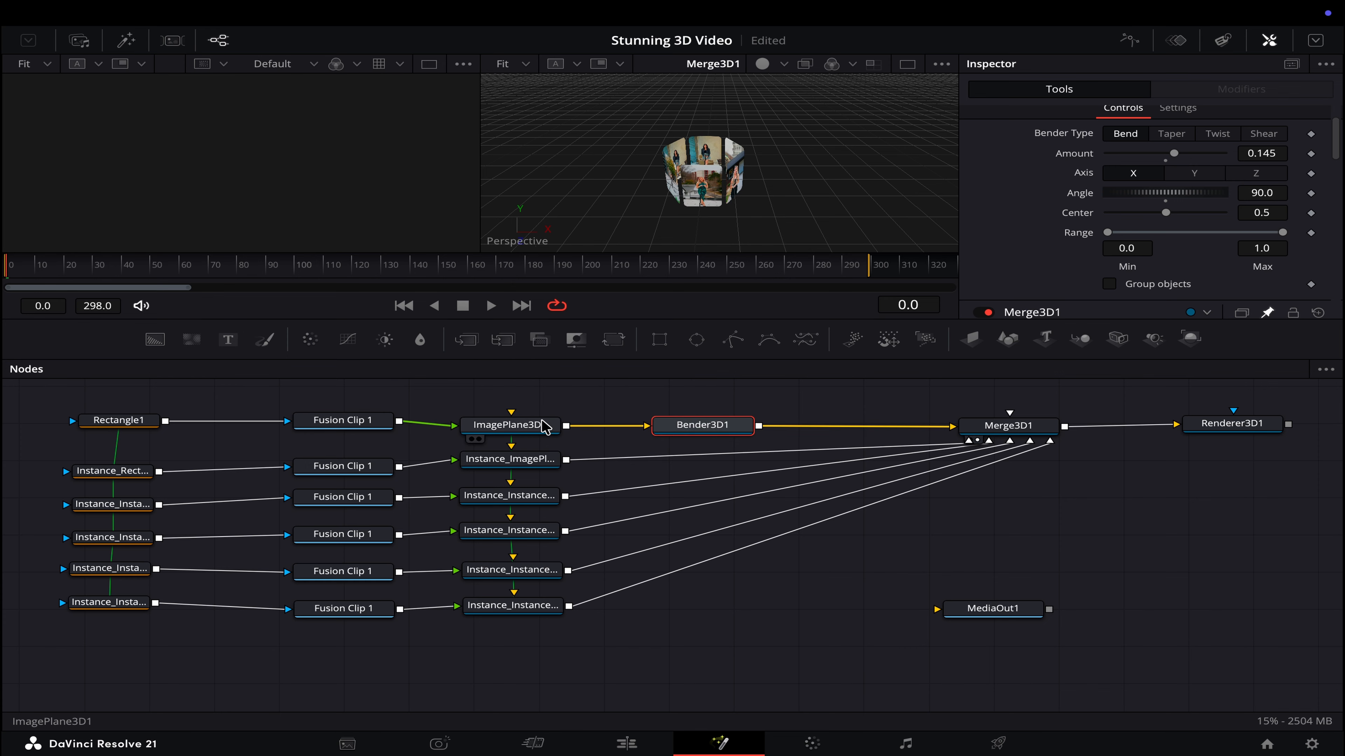
# - Set the subdivisions of ImagePlane3D1 to 40 so the plane can bend smoothly
pyautogui.click(522, 428)
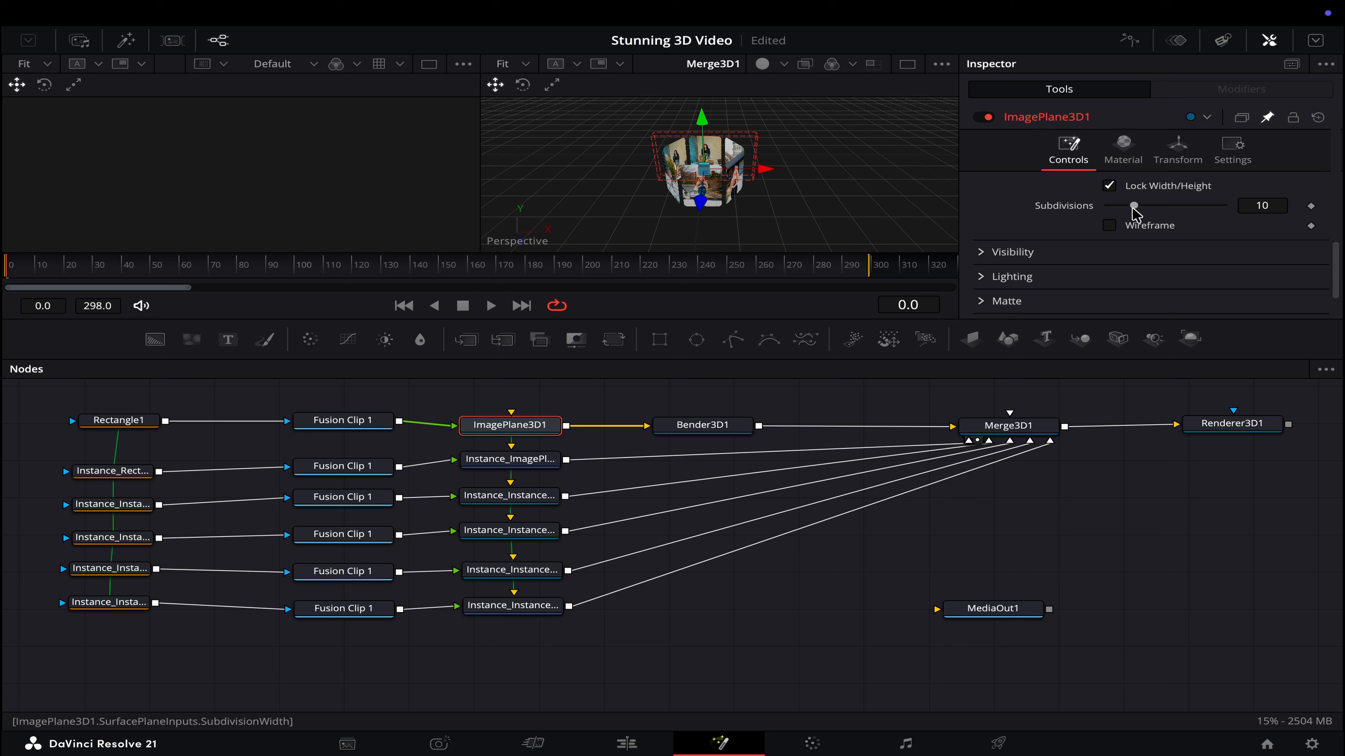
pyautogui.scroll(-1, 1133, 192)
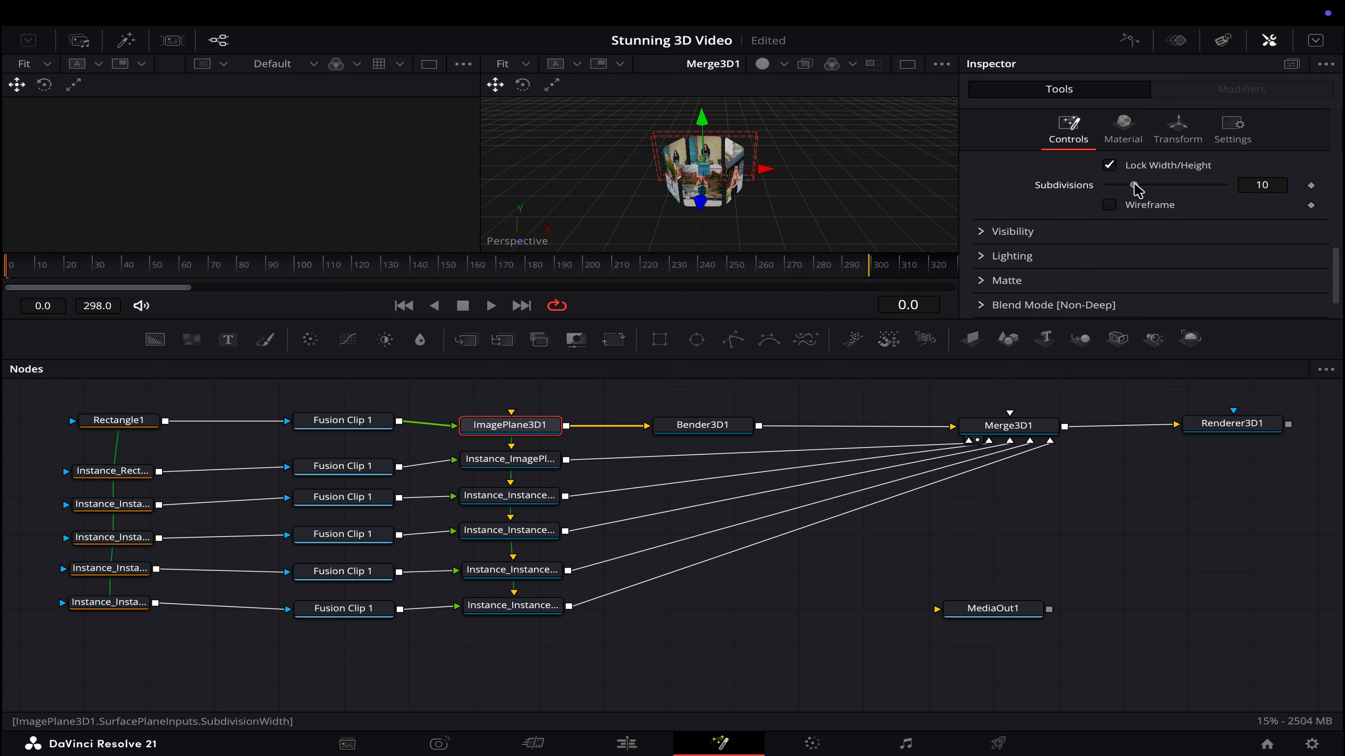
pyautogui.moveTo(1133, 187); pyautogui.dragTo(1275, 190)
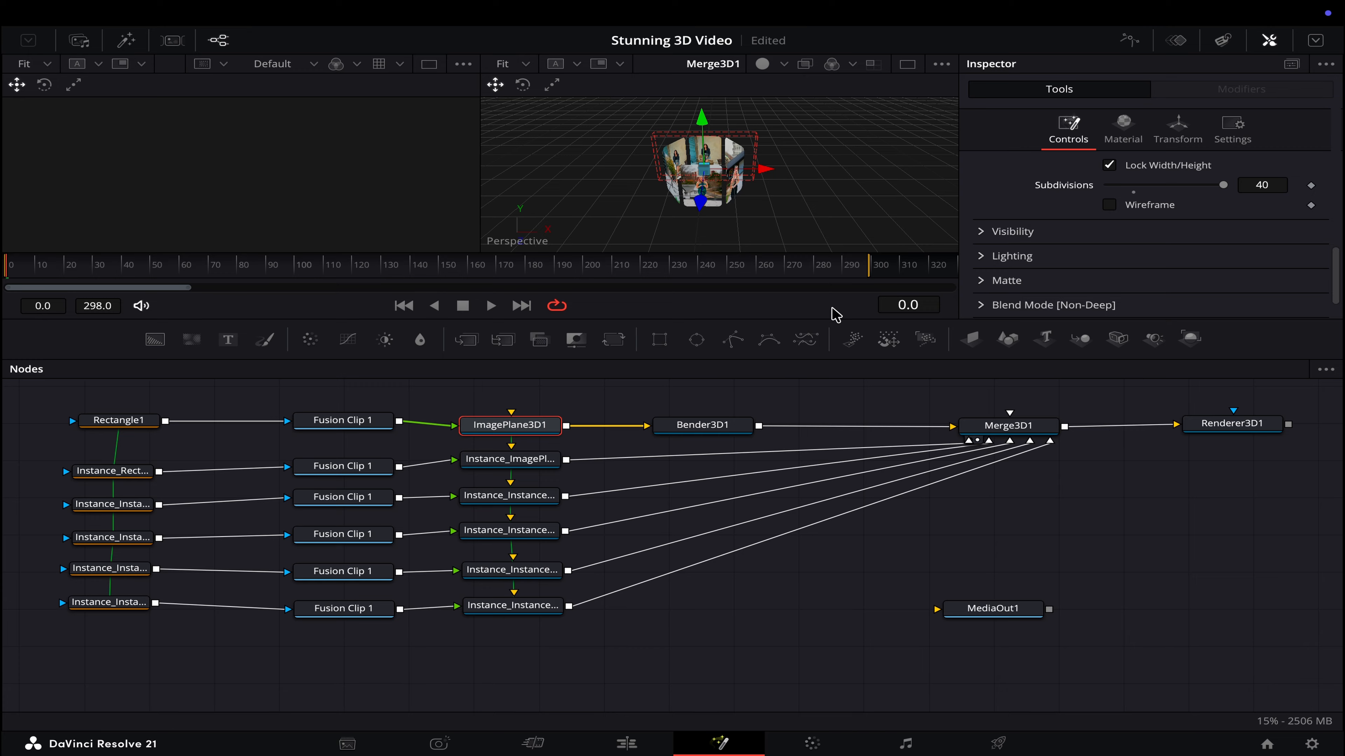
pyautogui.click(577, 449)
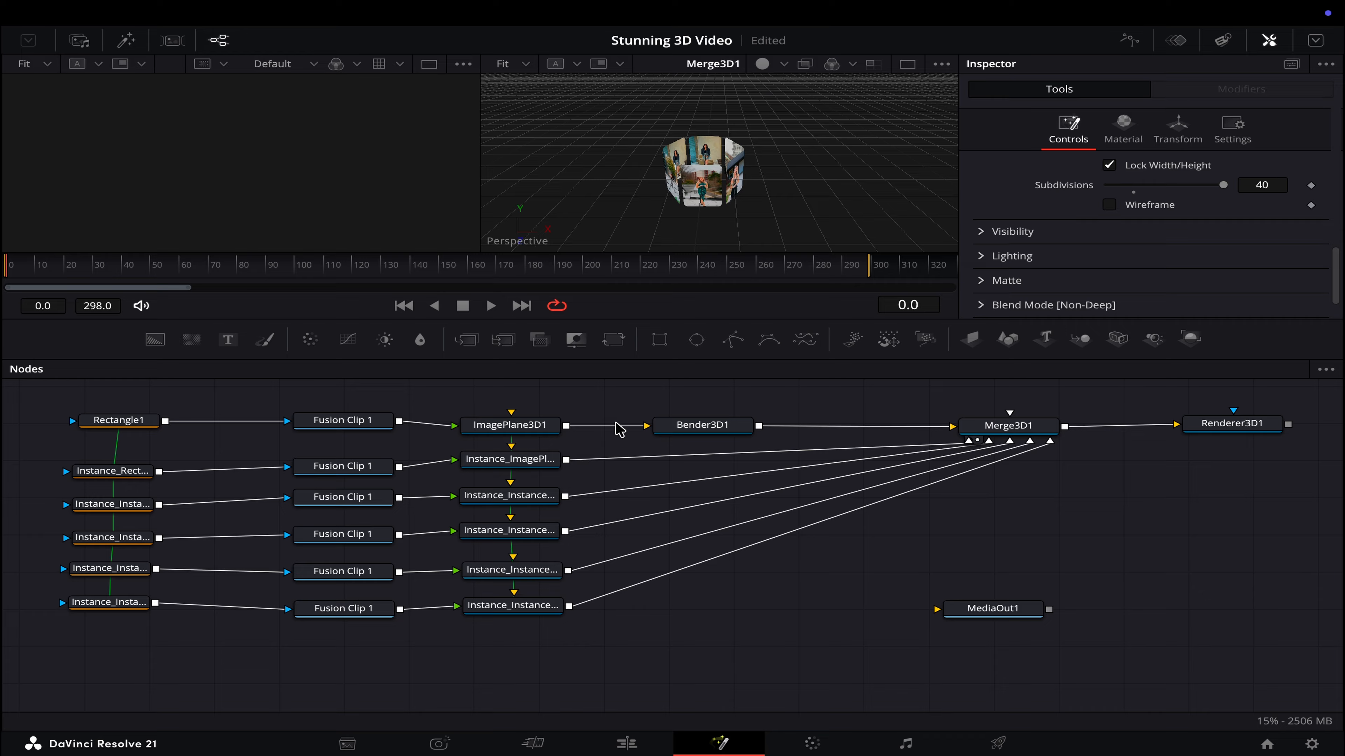
# - Paste instances of Bender3D1 and insert one between each instanced image plane and Merge3D1
pyautogui.click(698, 428)
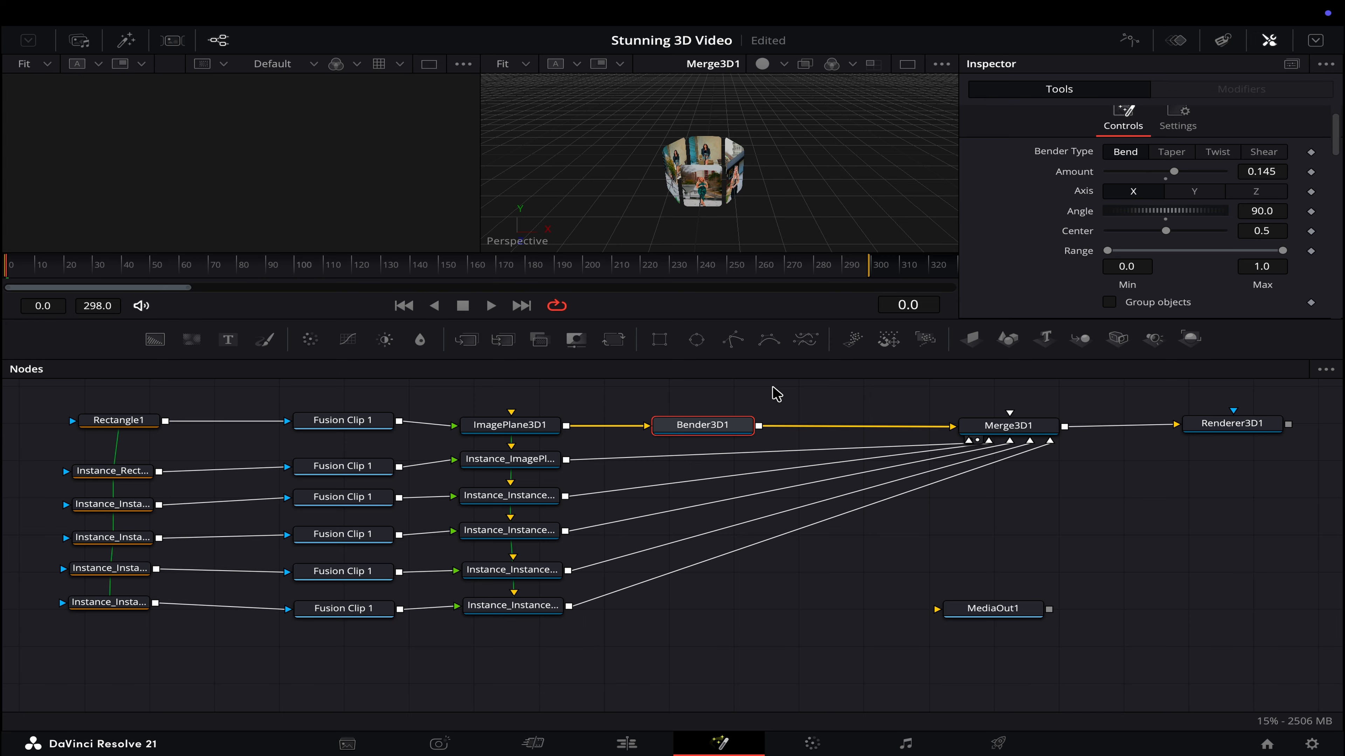
pyautogui.click(687, 473)
pyautogui.hotkey('ctrl', 'shift', 'v')
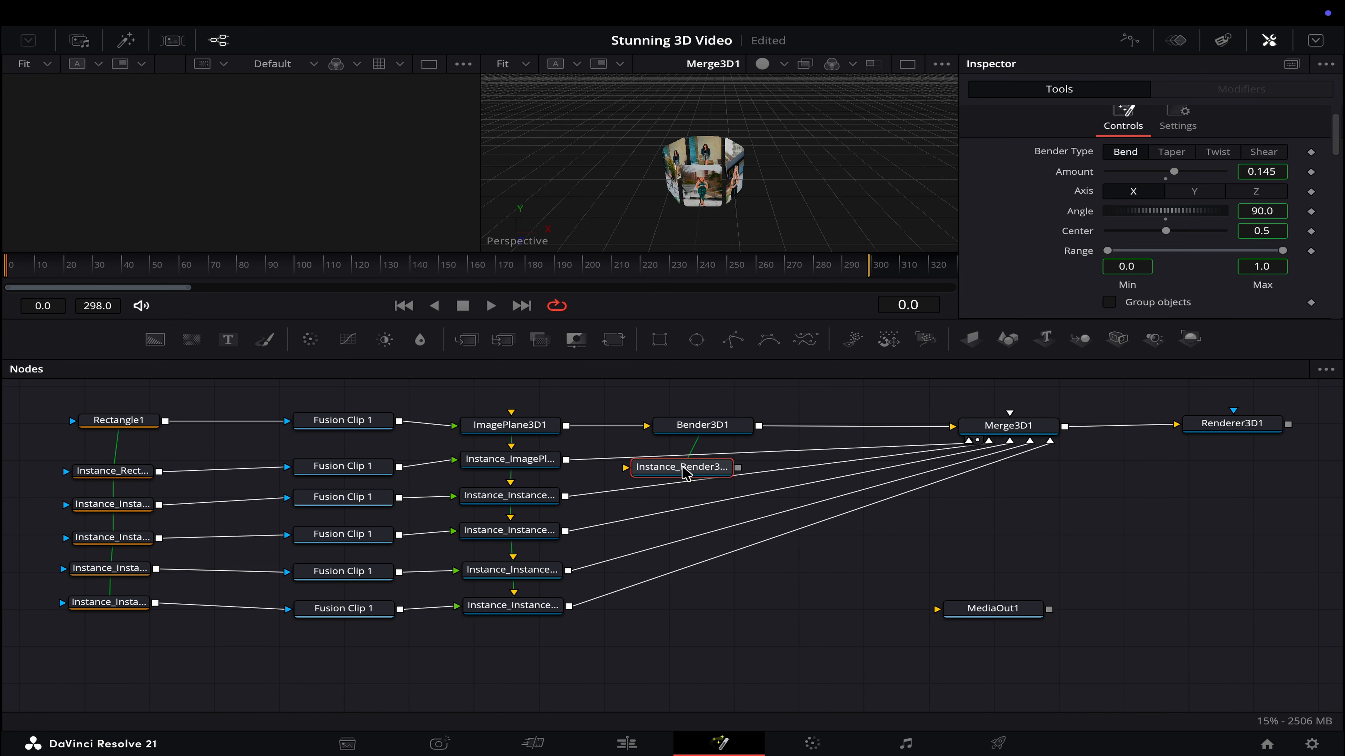
pyautogui.moveTo(687, 473); pyautogui.dragTo(710, 461)
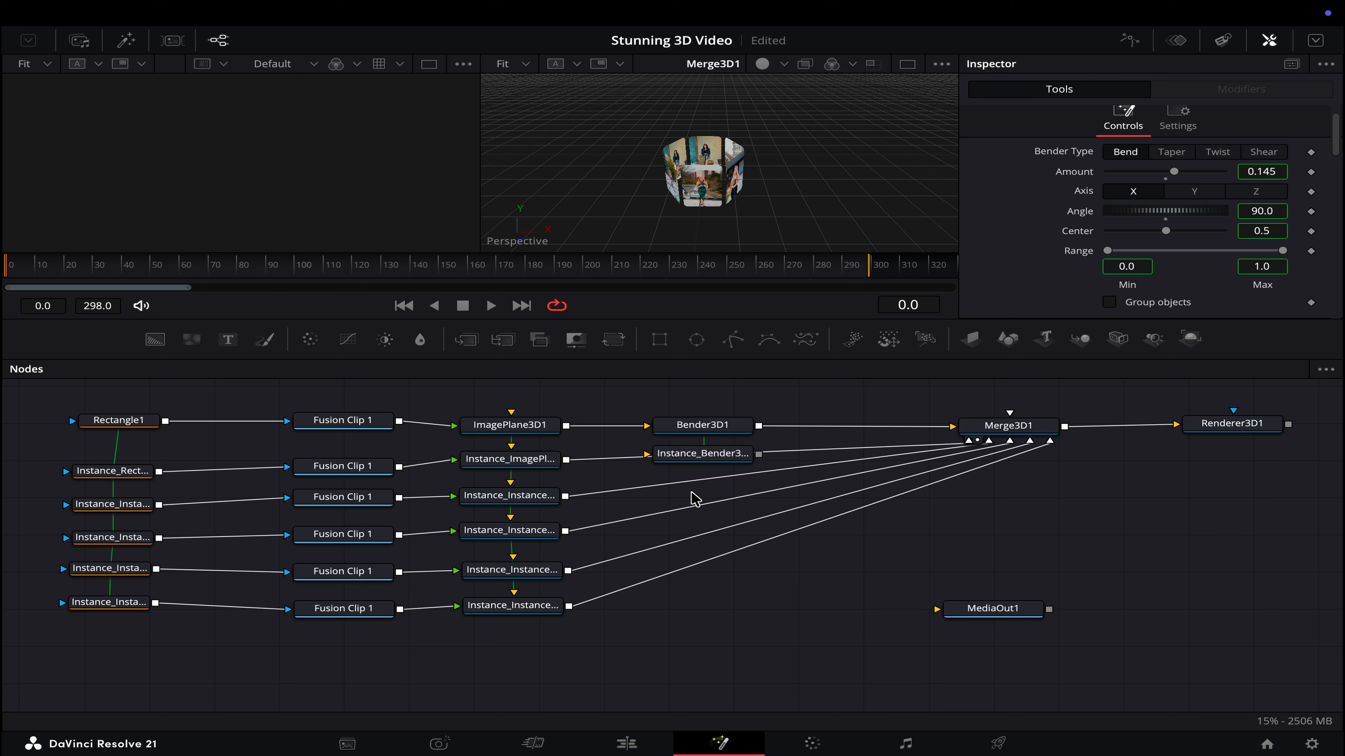
pyautogui.hotkey('ctrl', 'shift', 'v')
pyautogui.moveTo(691, 492); pyautogui.dragTo(701, 484)
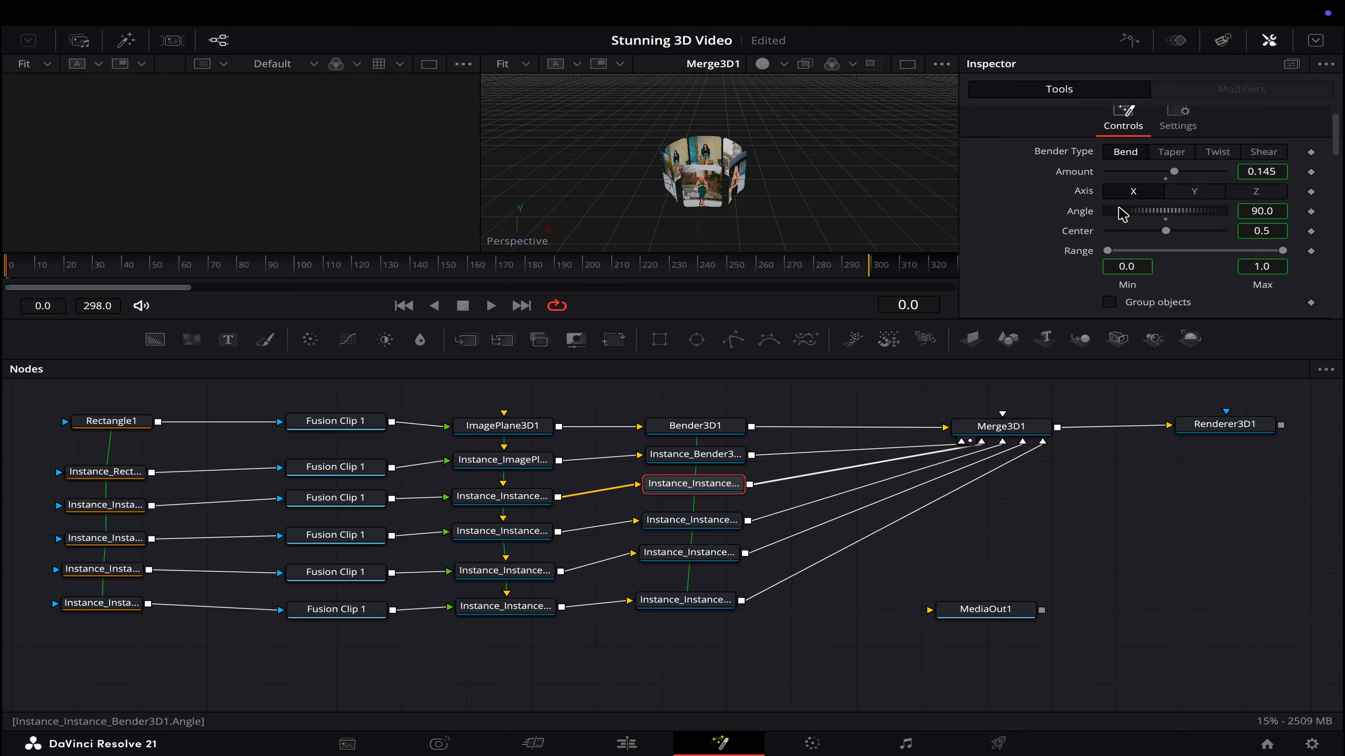
# - Deinstance the bend amount on the third row's bender and set it to -0.145
pyautogui.rightClick(1082, 176)
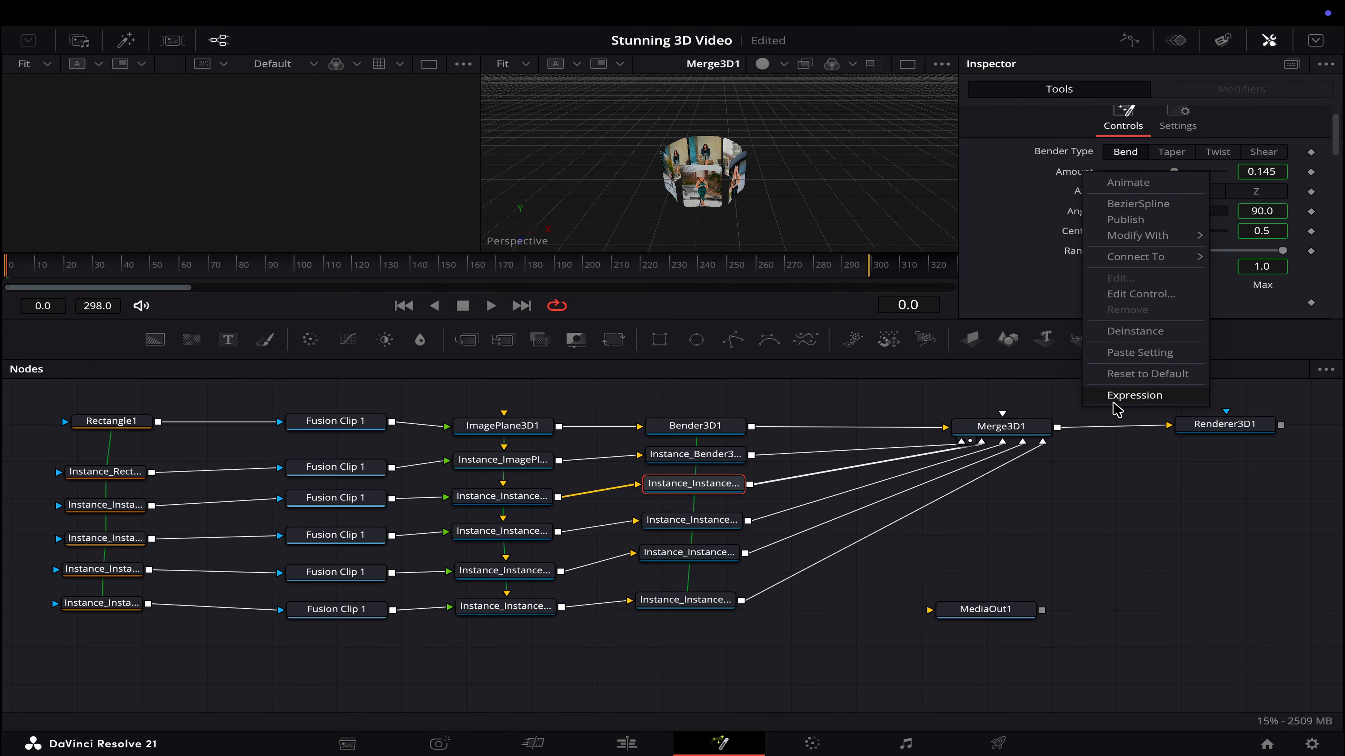
pyautogui.click(1134, 332)
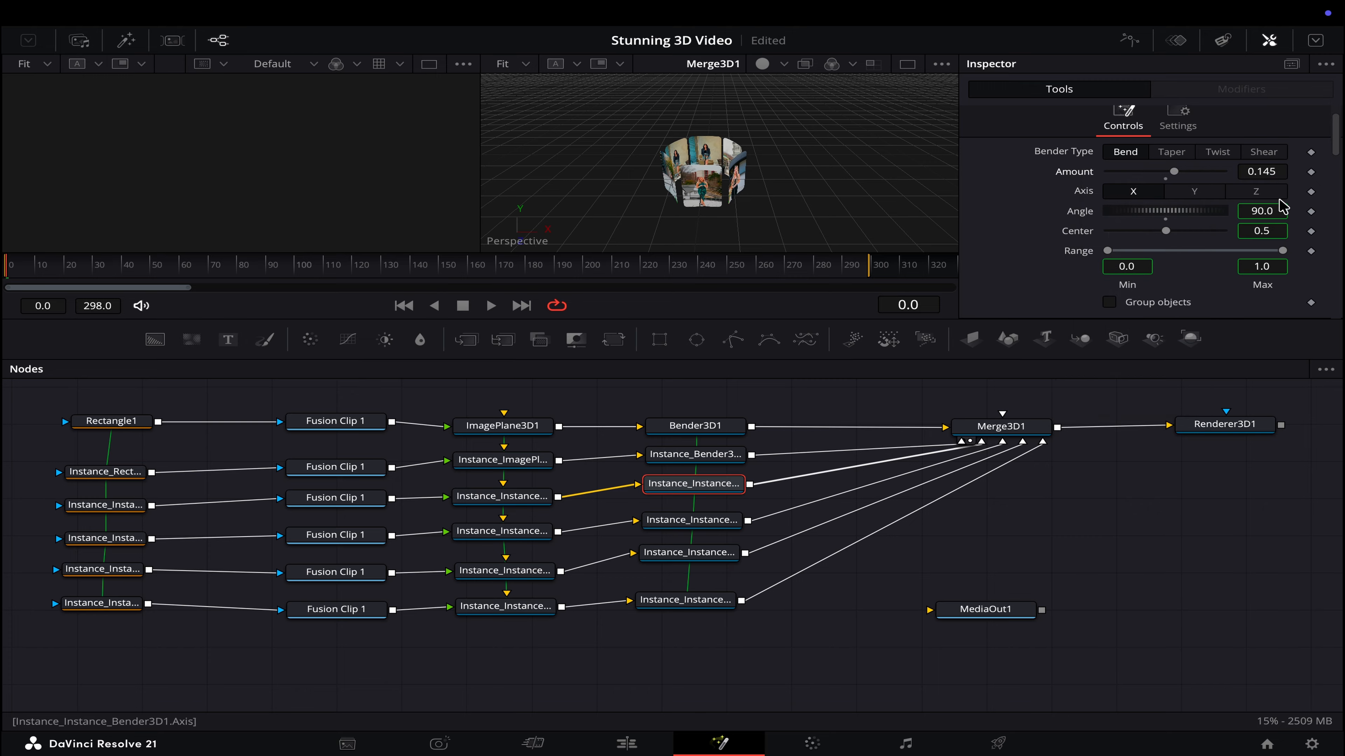
pyautogui.click(1248, 173)
pyautogui.write('-')
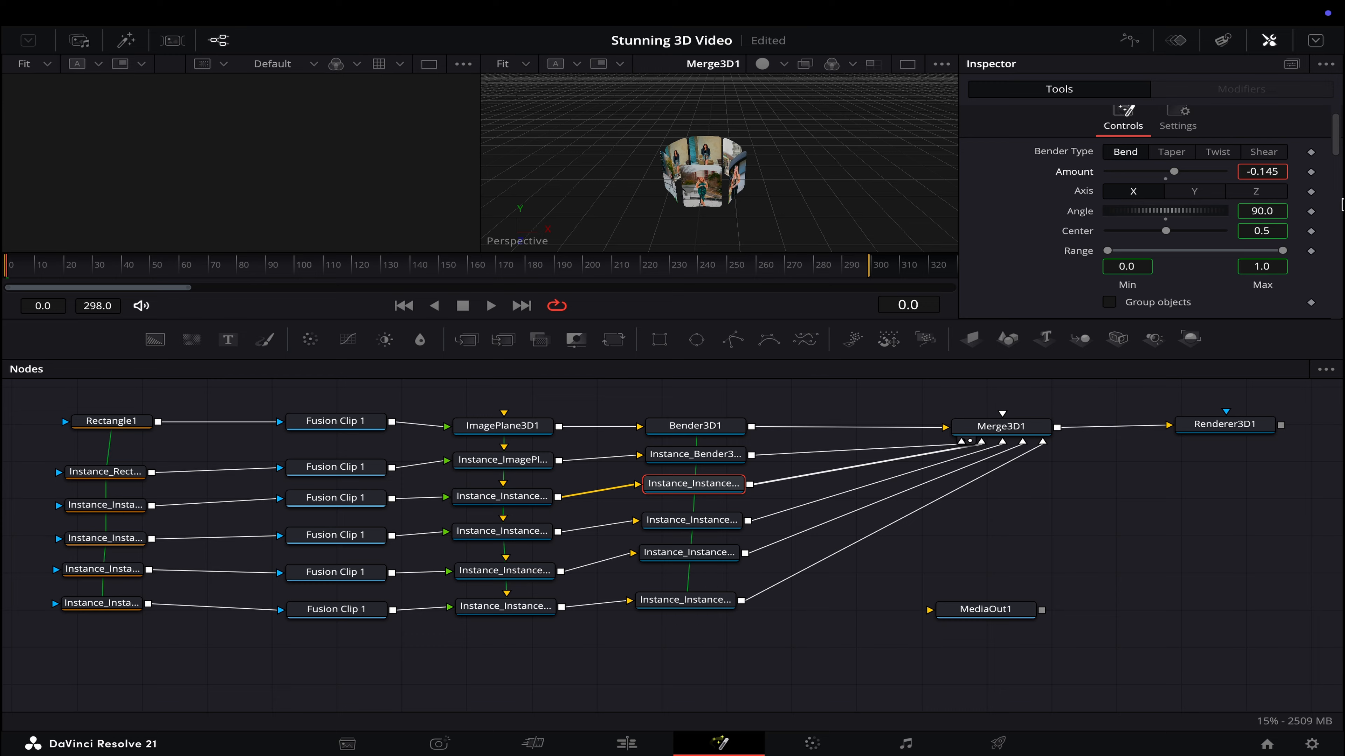
pyautogui.press('Tab')
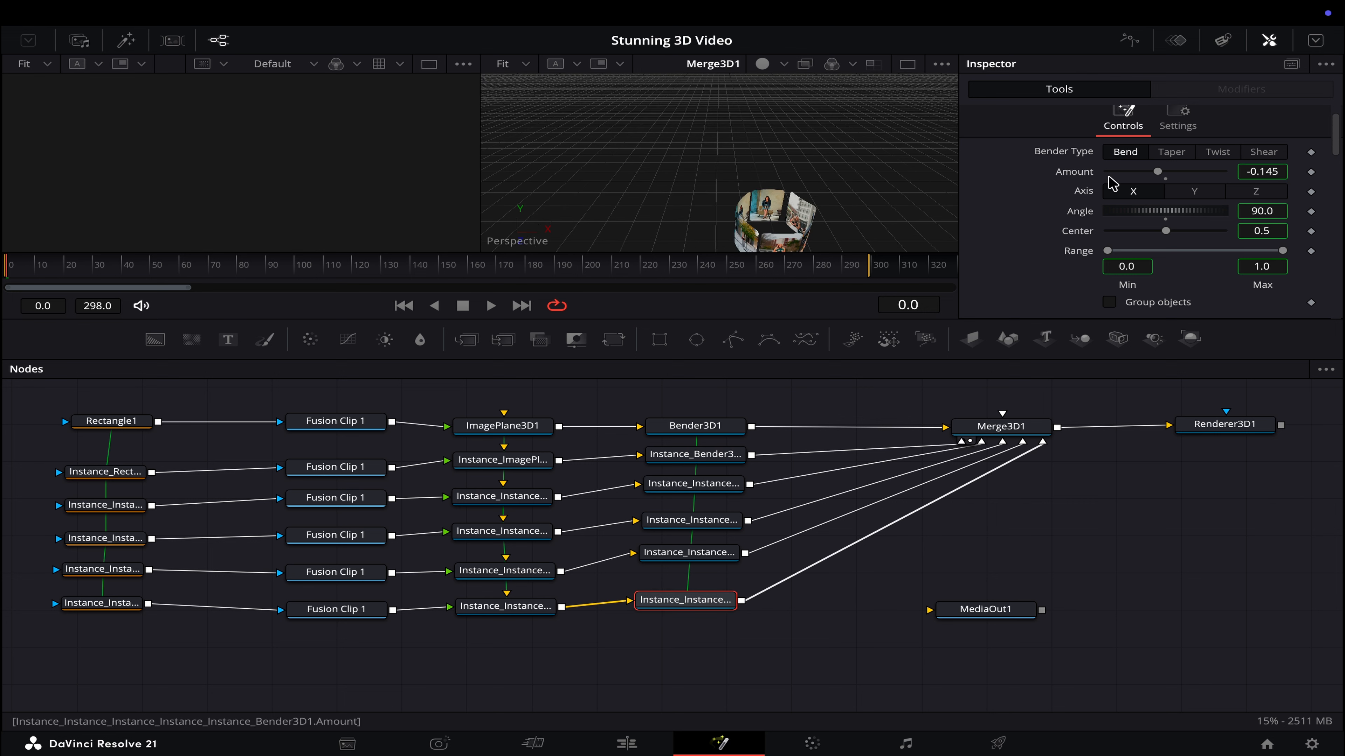
# - Deinstance the bend amount on the last row's bender and set it to 0.145
pyautogui.rightClick(1088, 178)
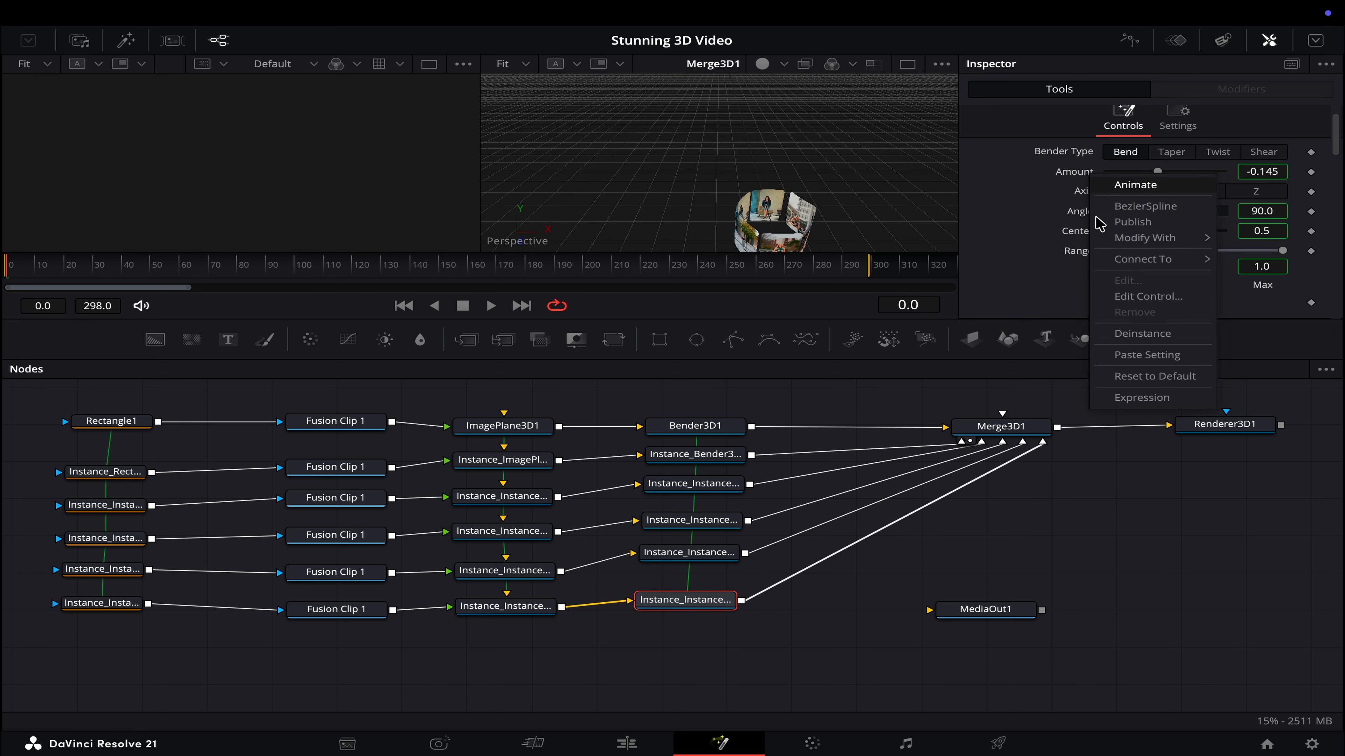
pyautogui.click(1125, 336)
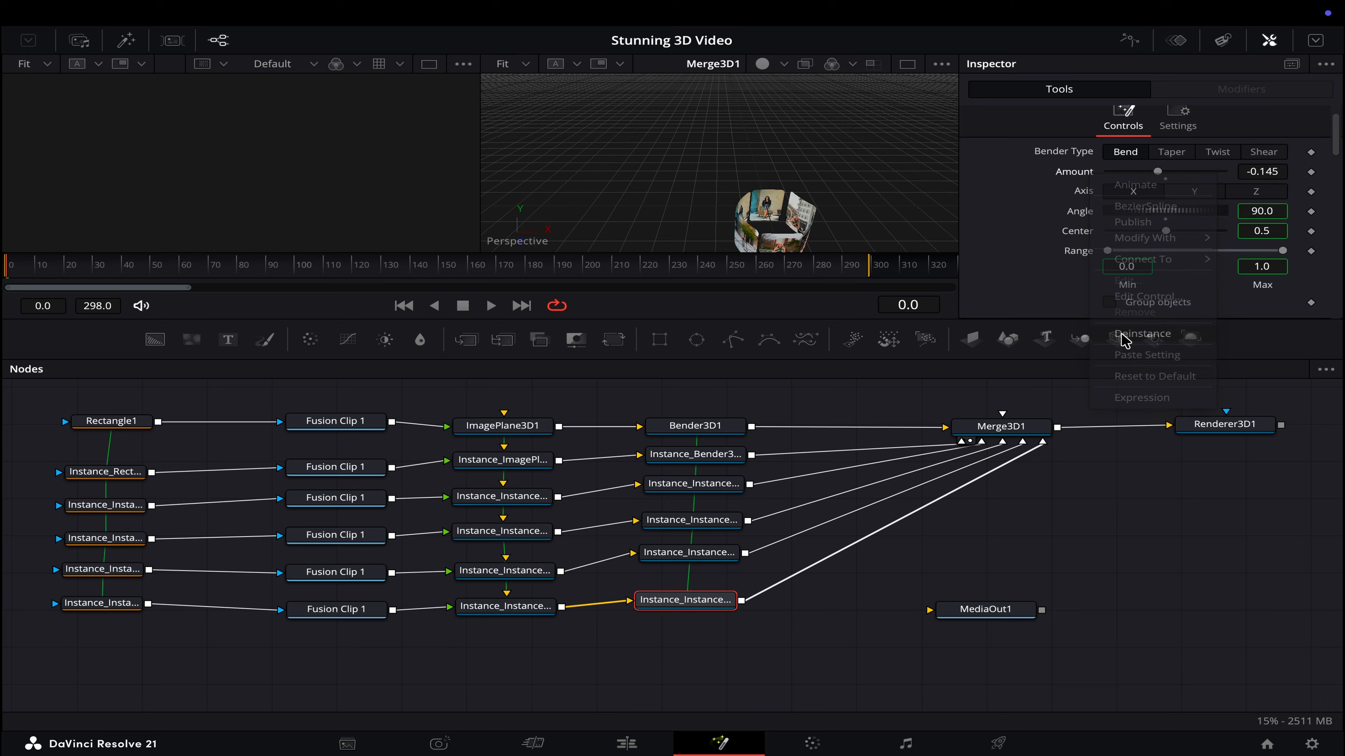
pyautogui.click(1250, 172)
pyautogui.press('Tab')
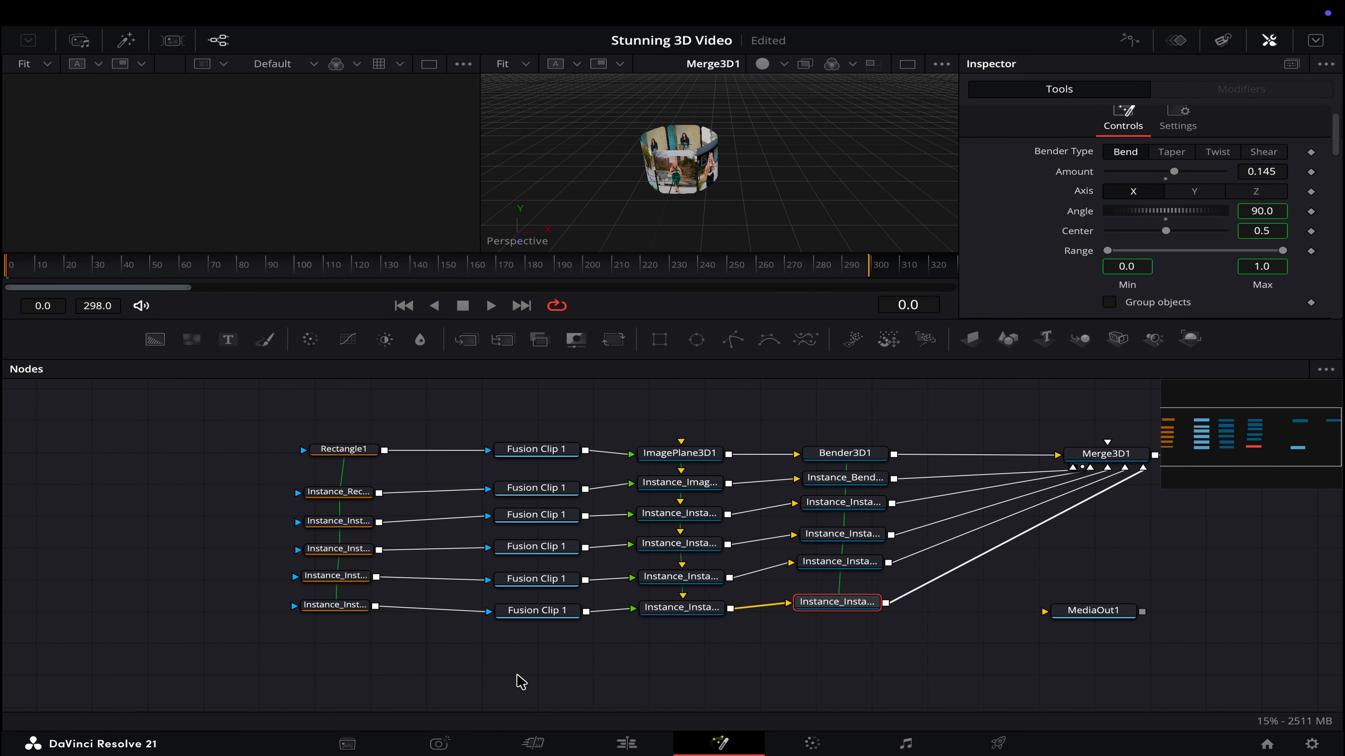
# - Move the instanced rows away from the first row and merge a light cyan Background node with its clip before ImagePlane3D1
pyautogui.moveTo(517, 676); pyautogui.dragTo(319, 566)
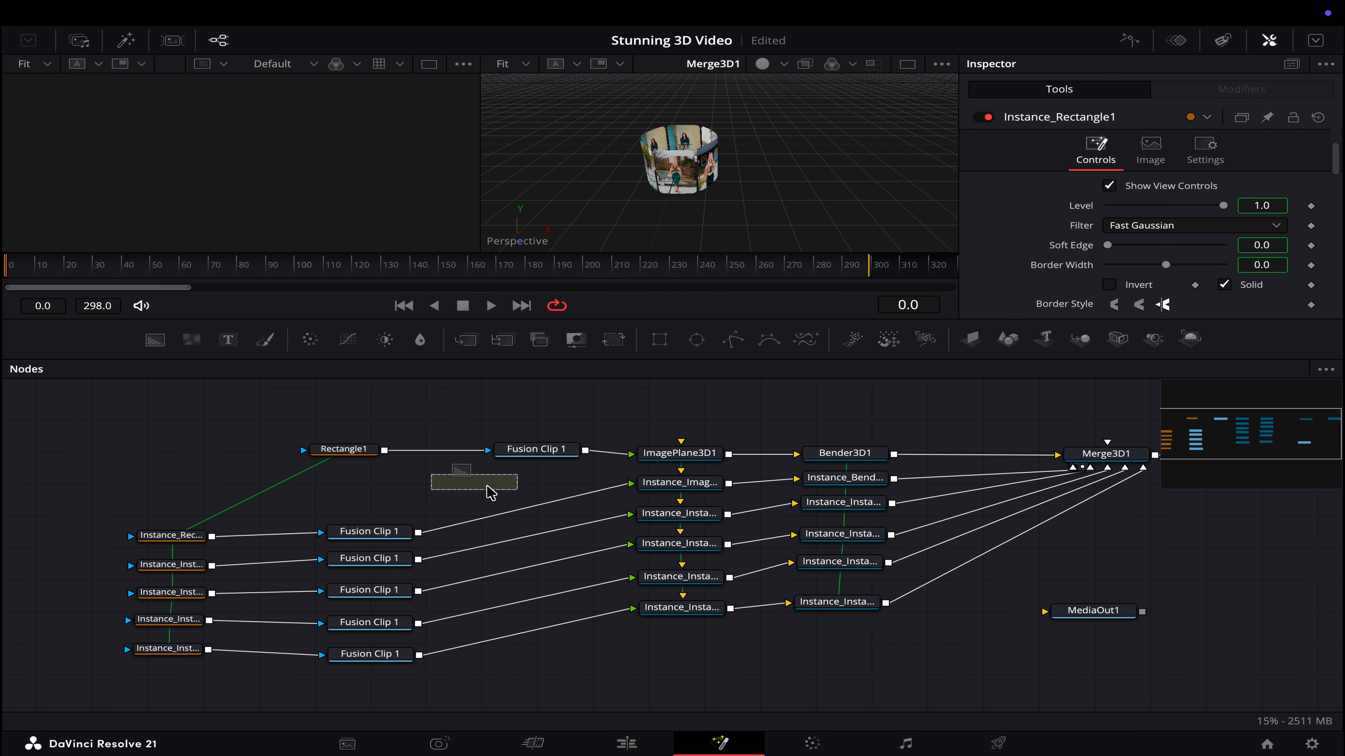
pyautogui.moveTo(488, 488); pyautogui.dragTo(547, 490)
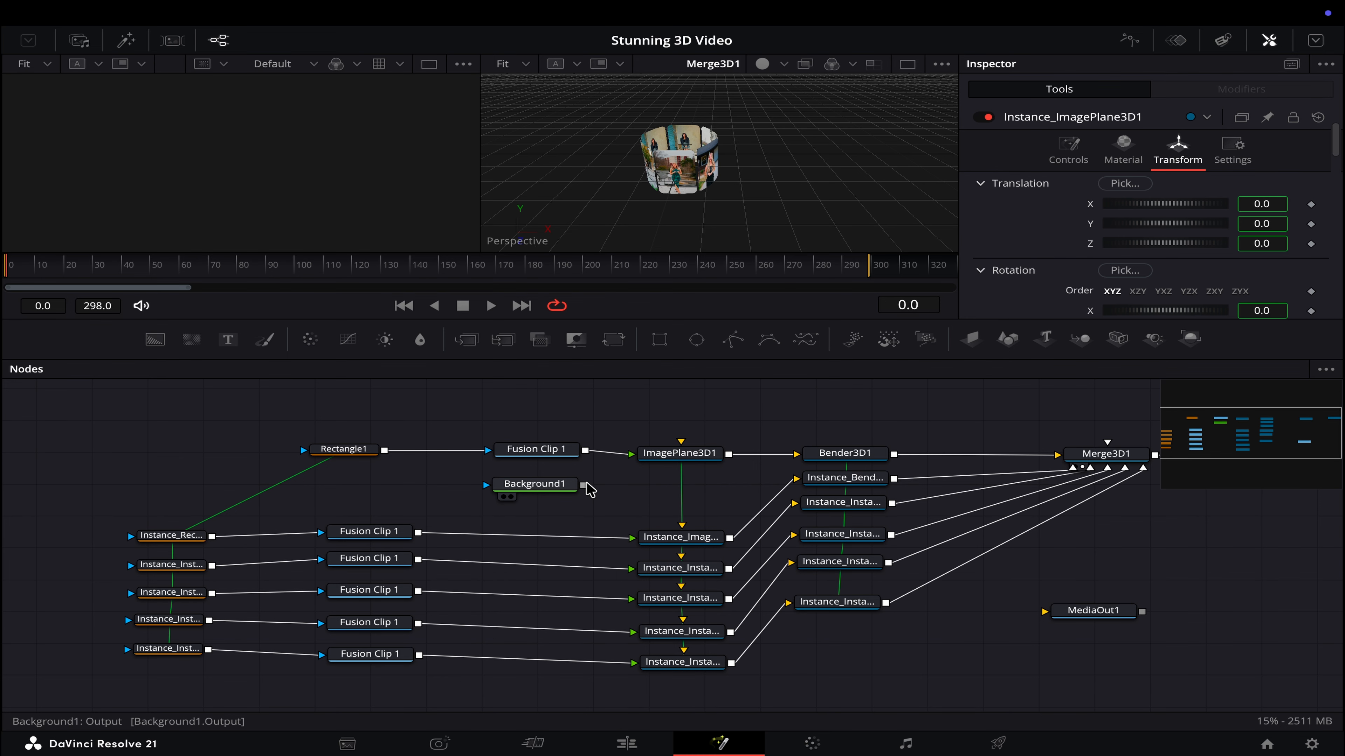
pyautogui.moveTo(583, 485); pyautogui.dragTo(630, 455)
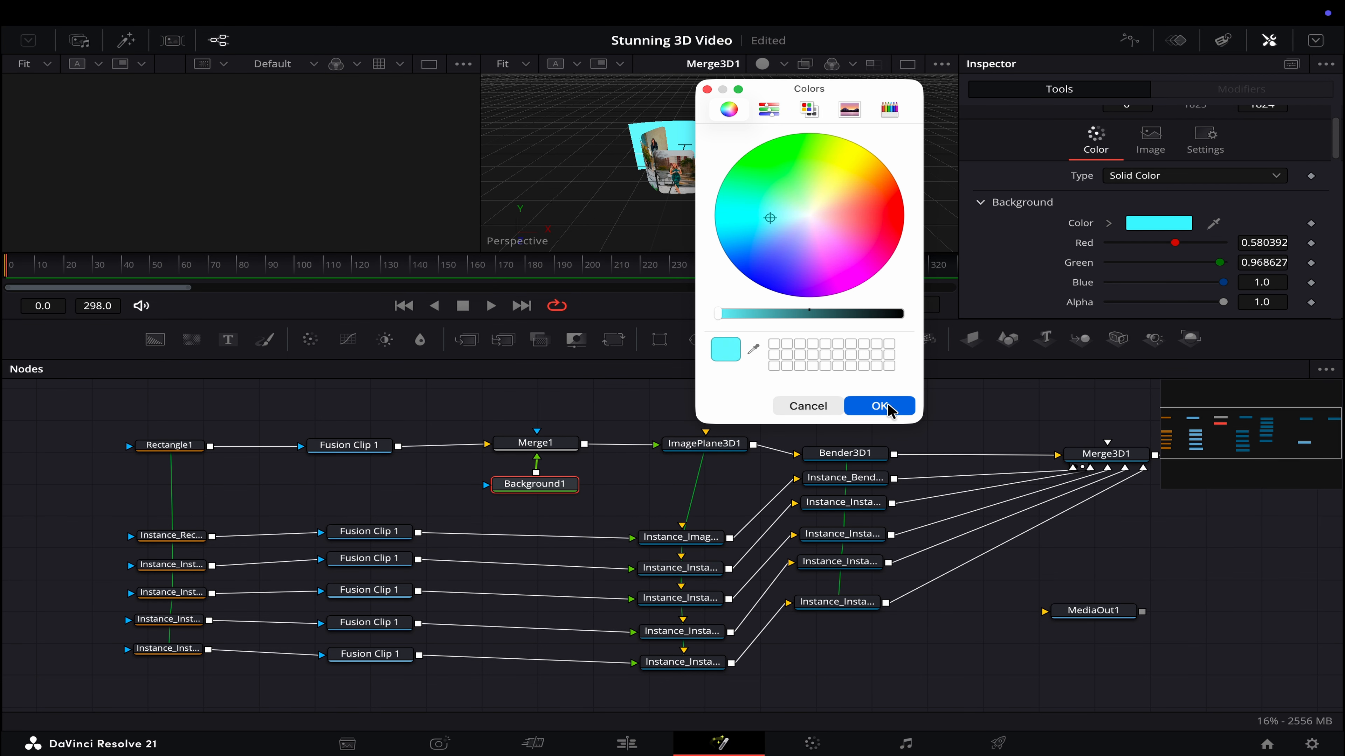
pyautogui.click(879, 405)
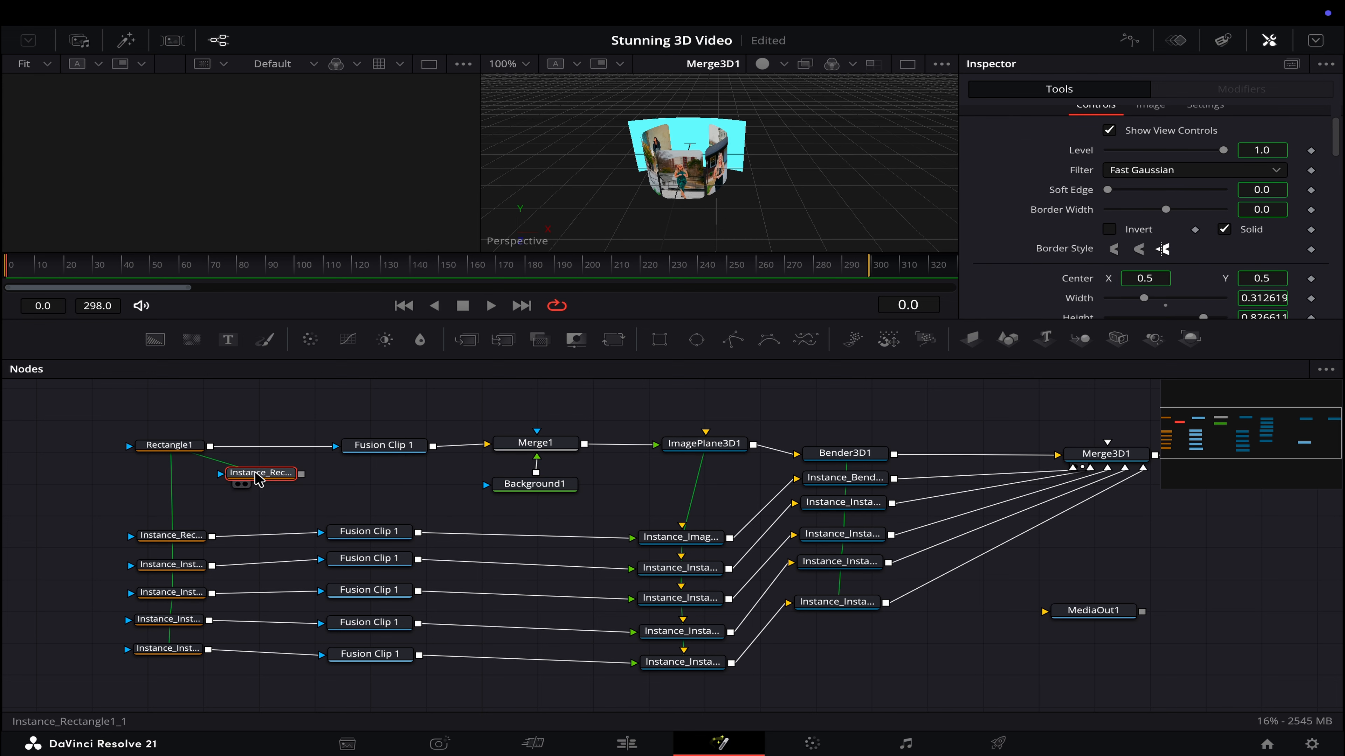
# - Mask Background1 with an instance of Rectangle1 and deinstance that mask's border width
pyautogui.moveTo(246, 474); pyautogui.dragTo(489, 487)
pyautogui.scroll(-1, 1078, 185)
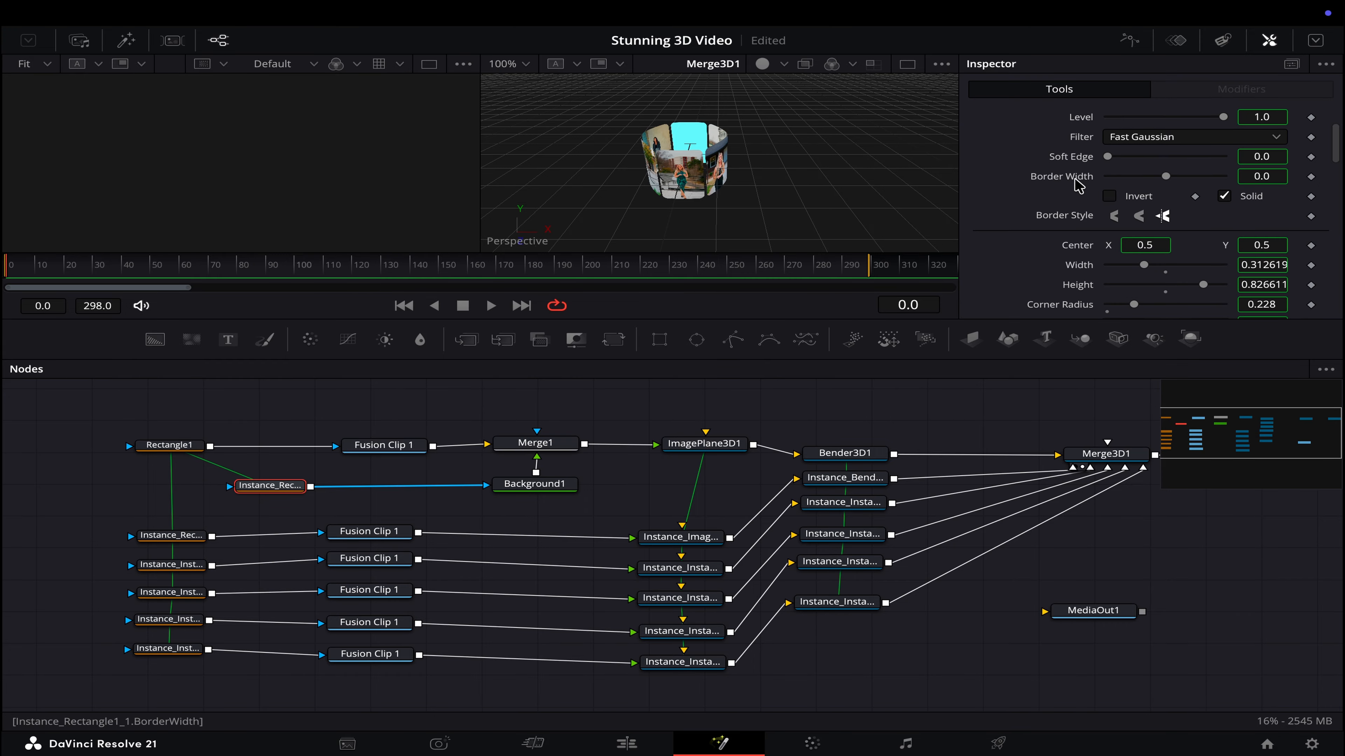
pyautogui.rightClick(1078, 184)
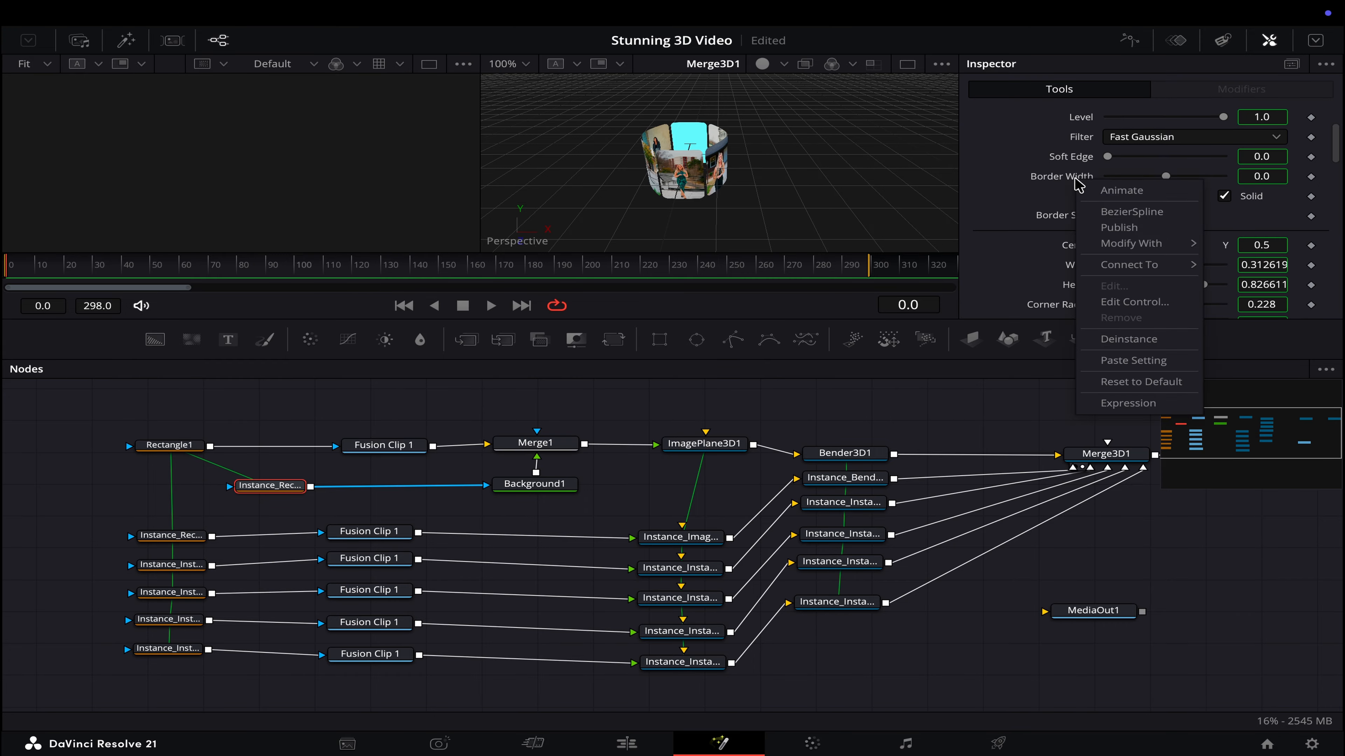
pyautogui.click(1126, 337)
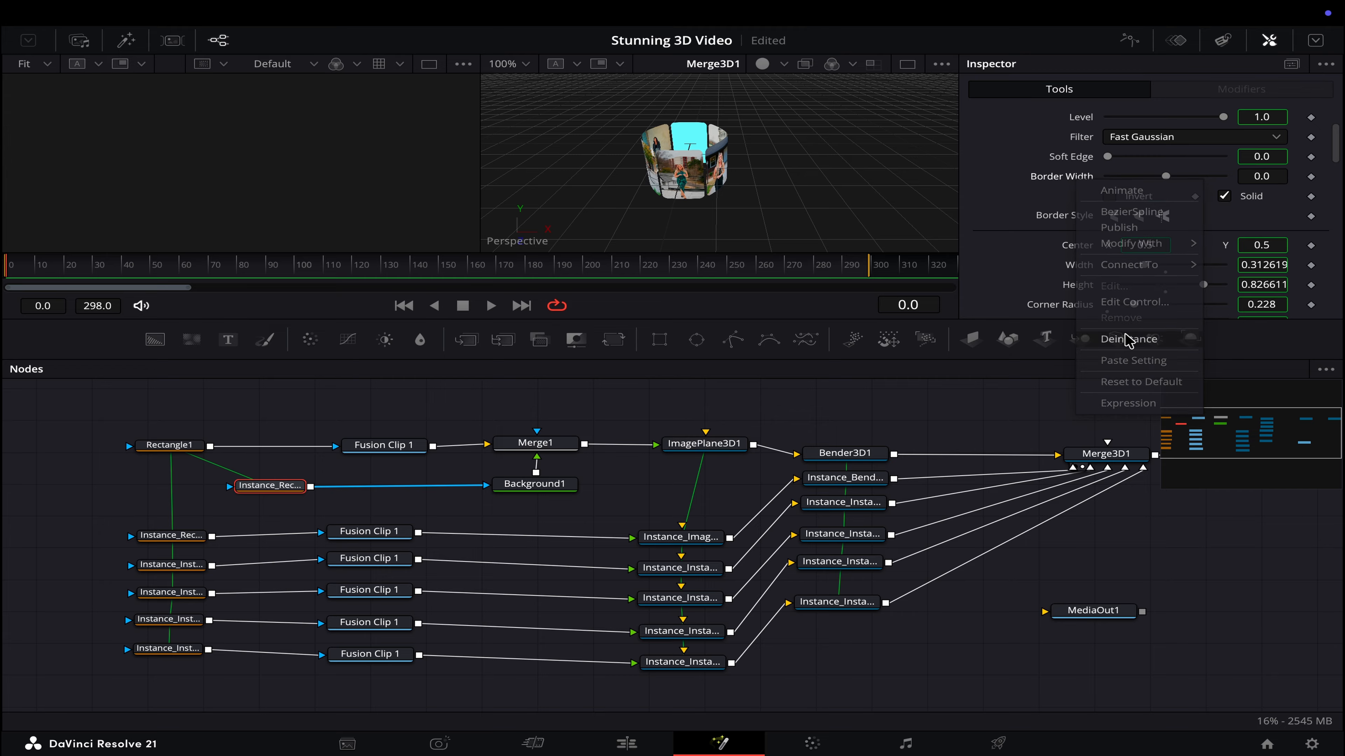
# - Turn off Solid on Background1's instanced mask and raise its border width slightly for a thin outline
pyautogui.click(1225, 197)
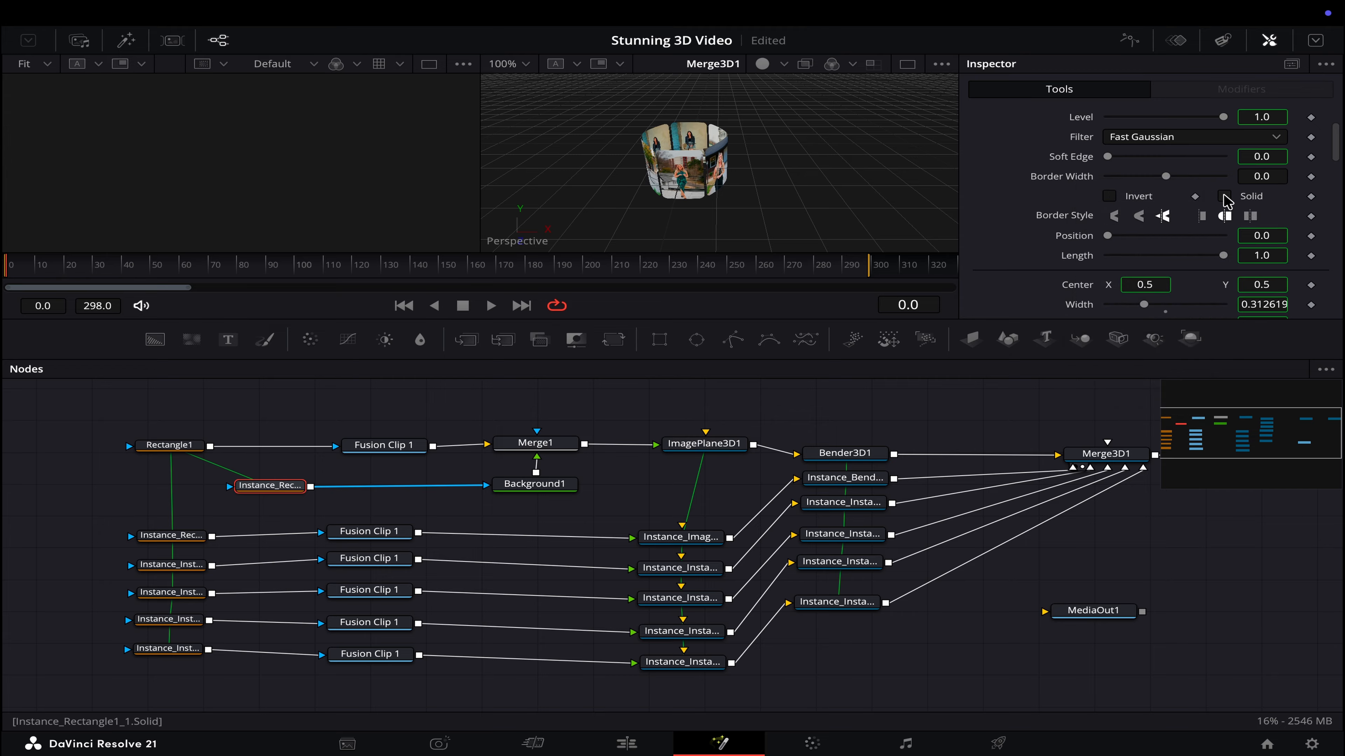
pyautogui.moveTo(1166, 176); pyautogui.dragTo(1171, 179)
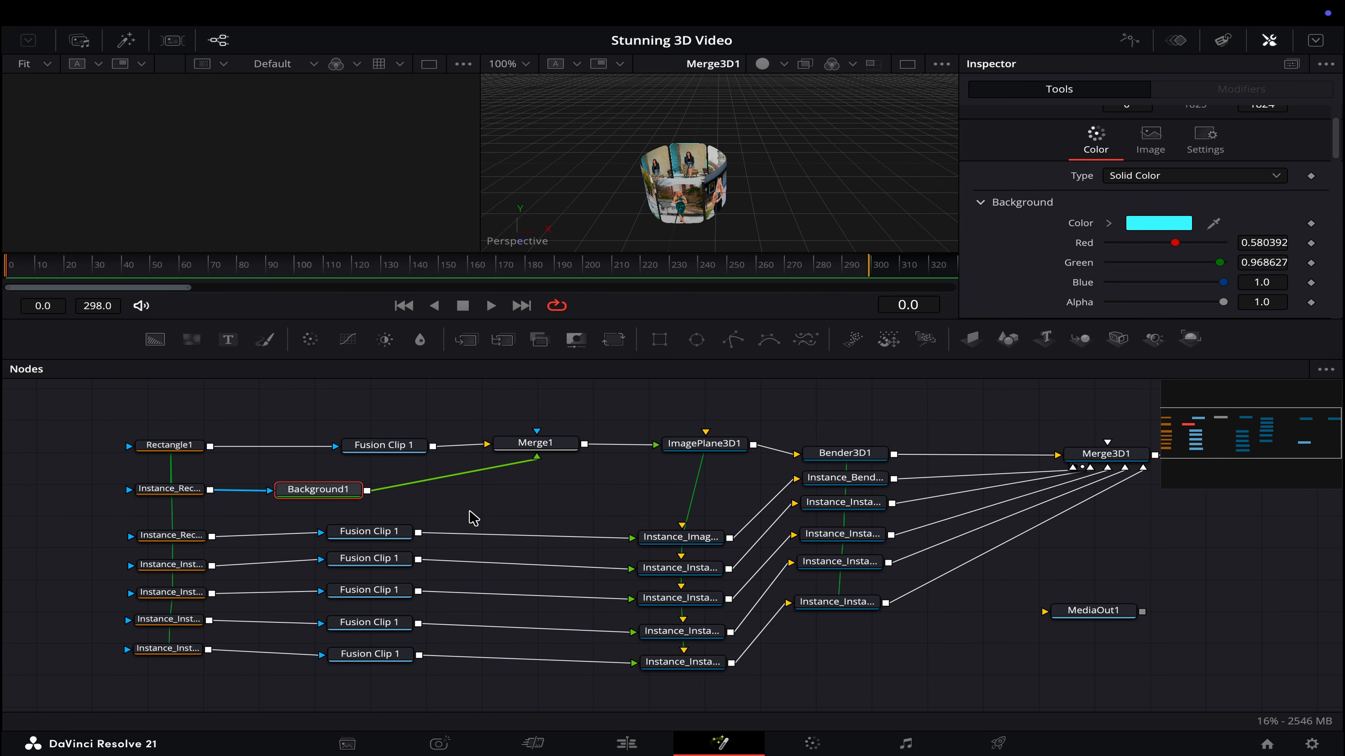
# - Add a Soft Glow after Background1 with gain 2.1 and glow size 13.0
pyautogui.hotkey('shift', 'space')
pyautogui.press('BackSpace')
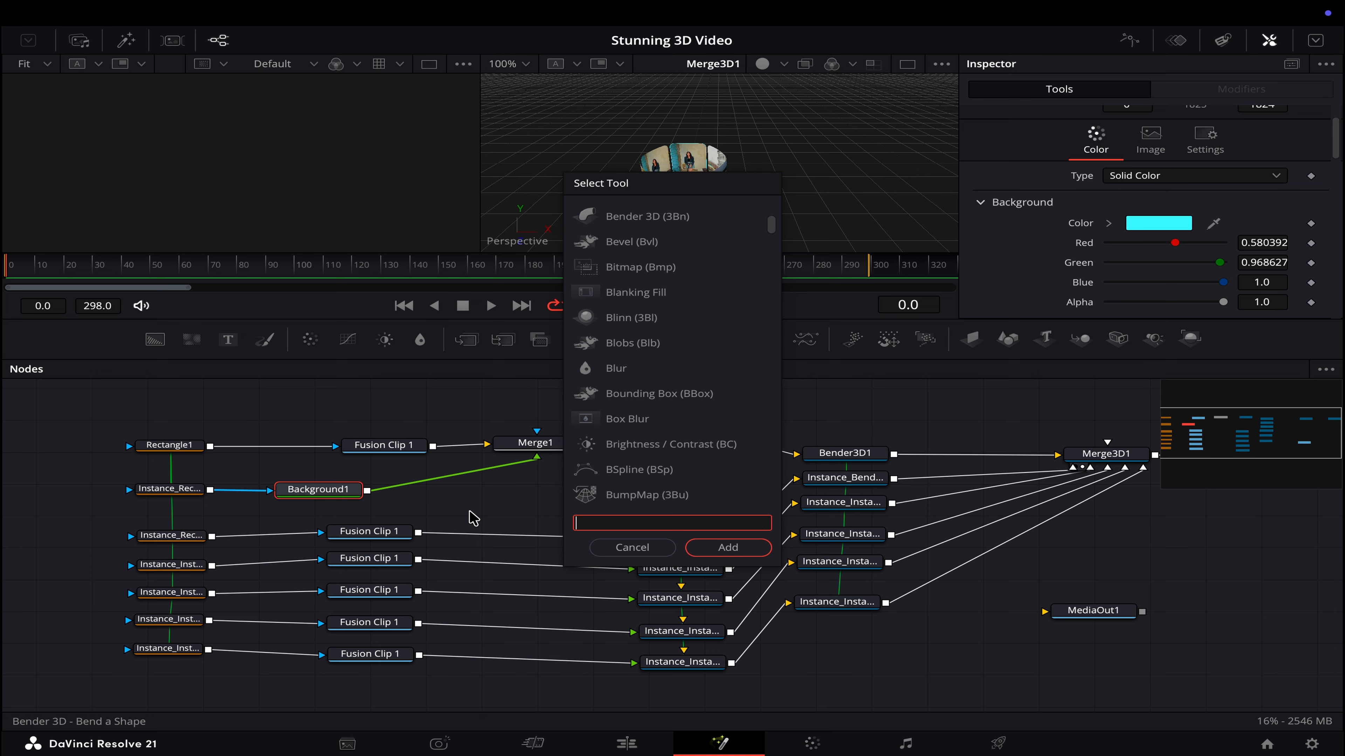
pyautogui.write('so')
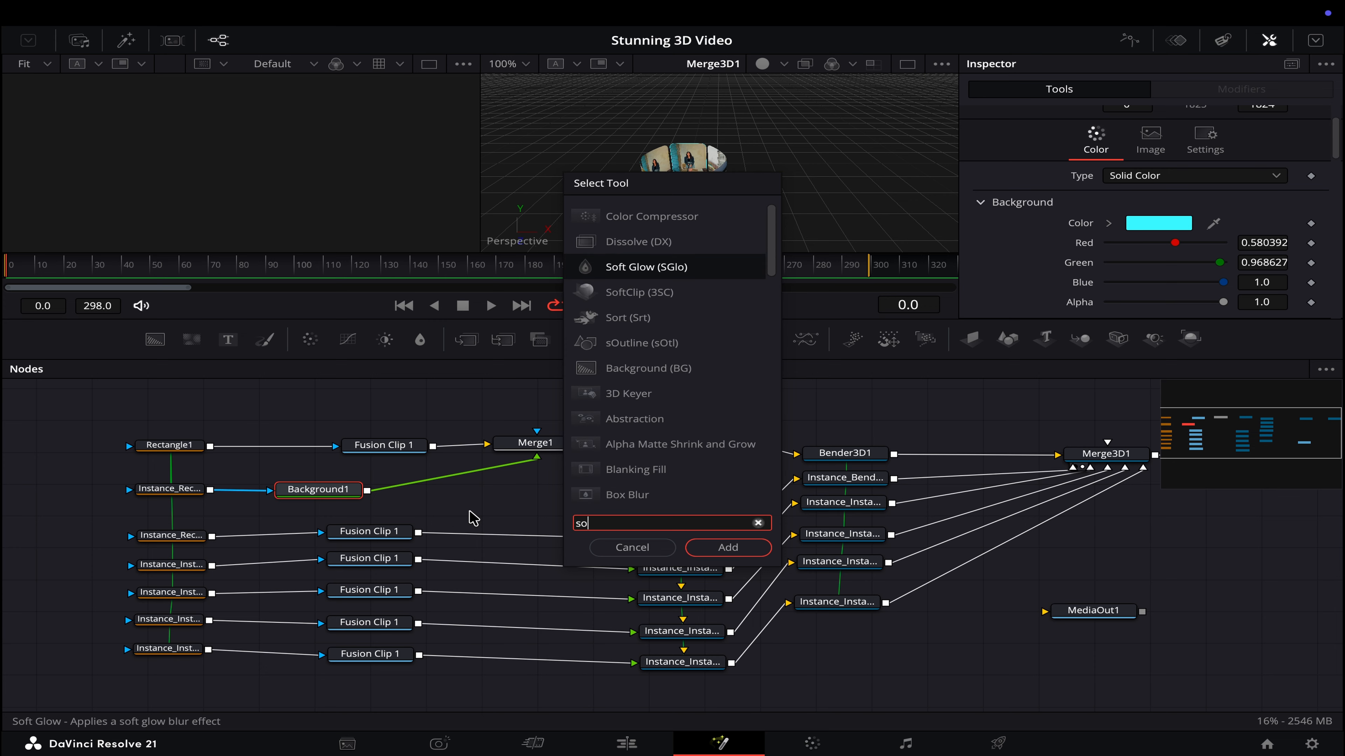
pyautogui.click(659, 275)
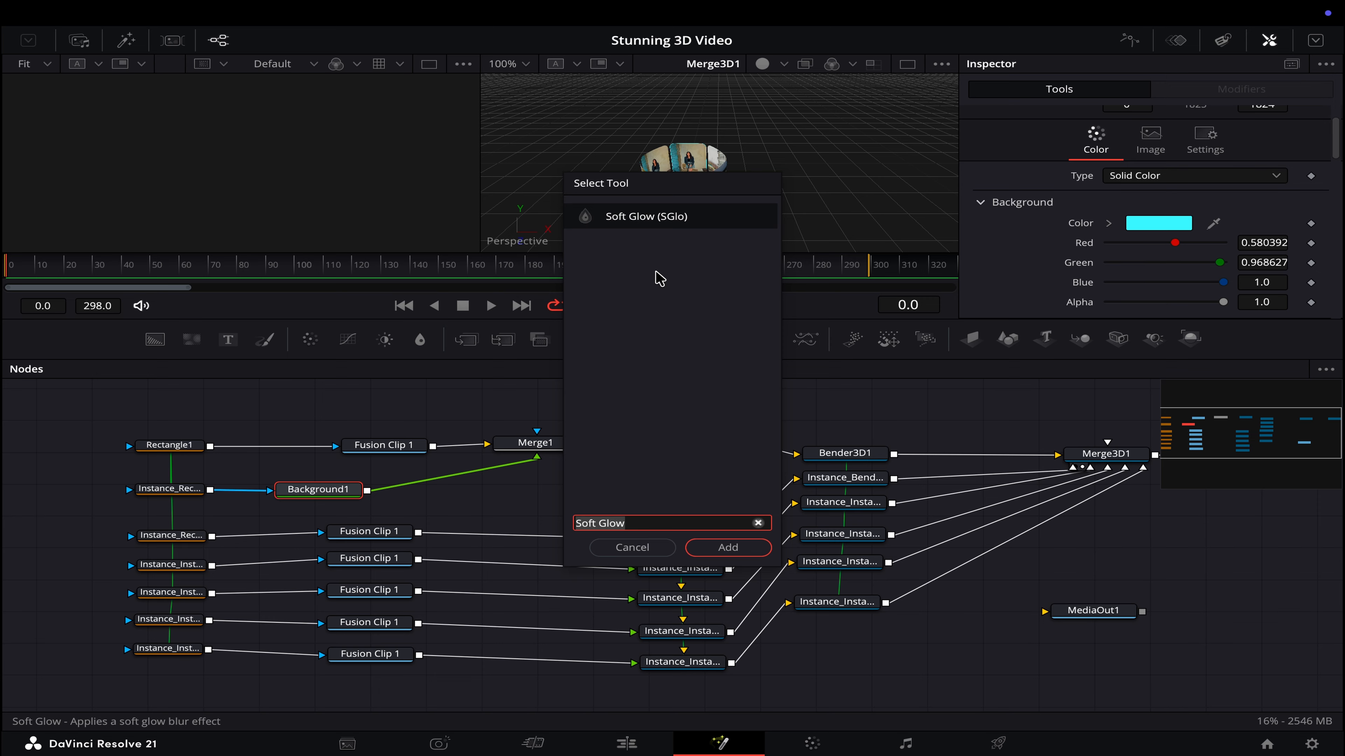
pyautogui.click(647, 218)
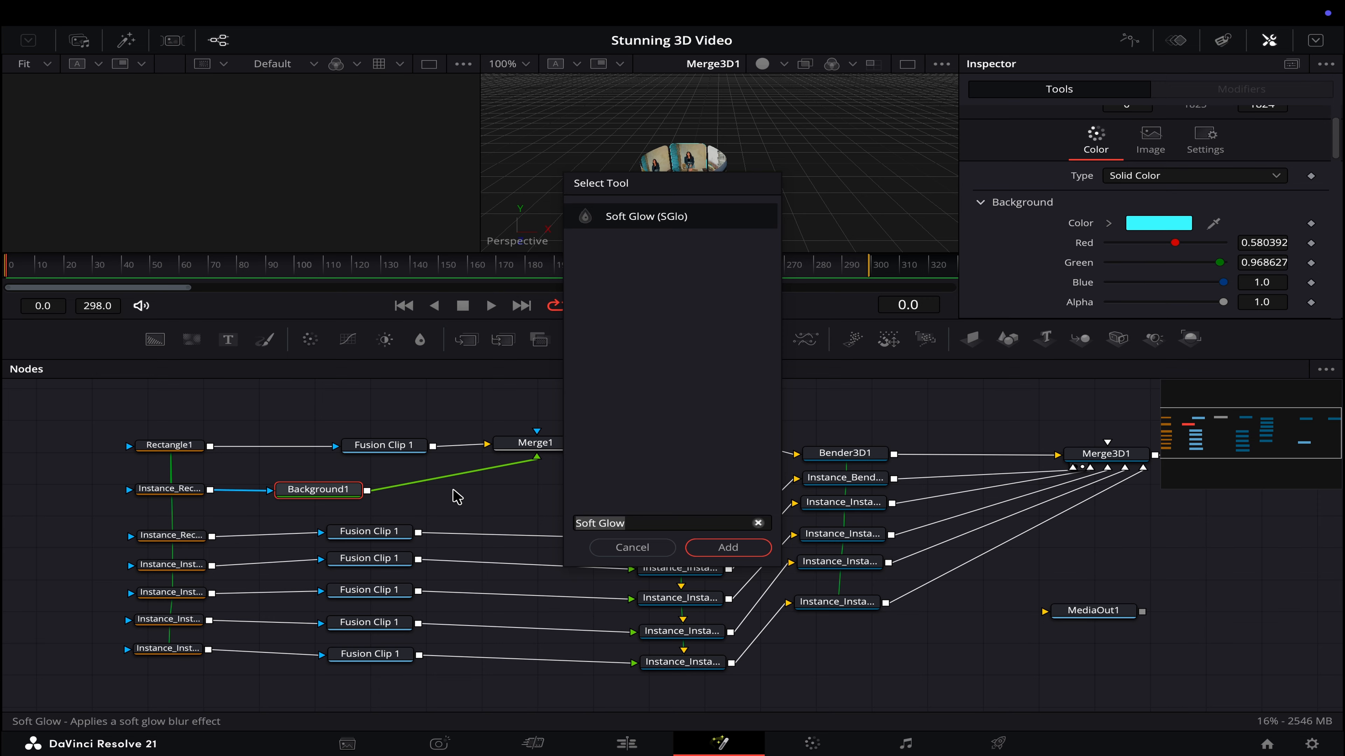
pyautogui.click(729, 548)
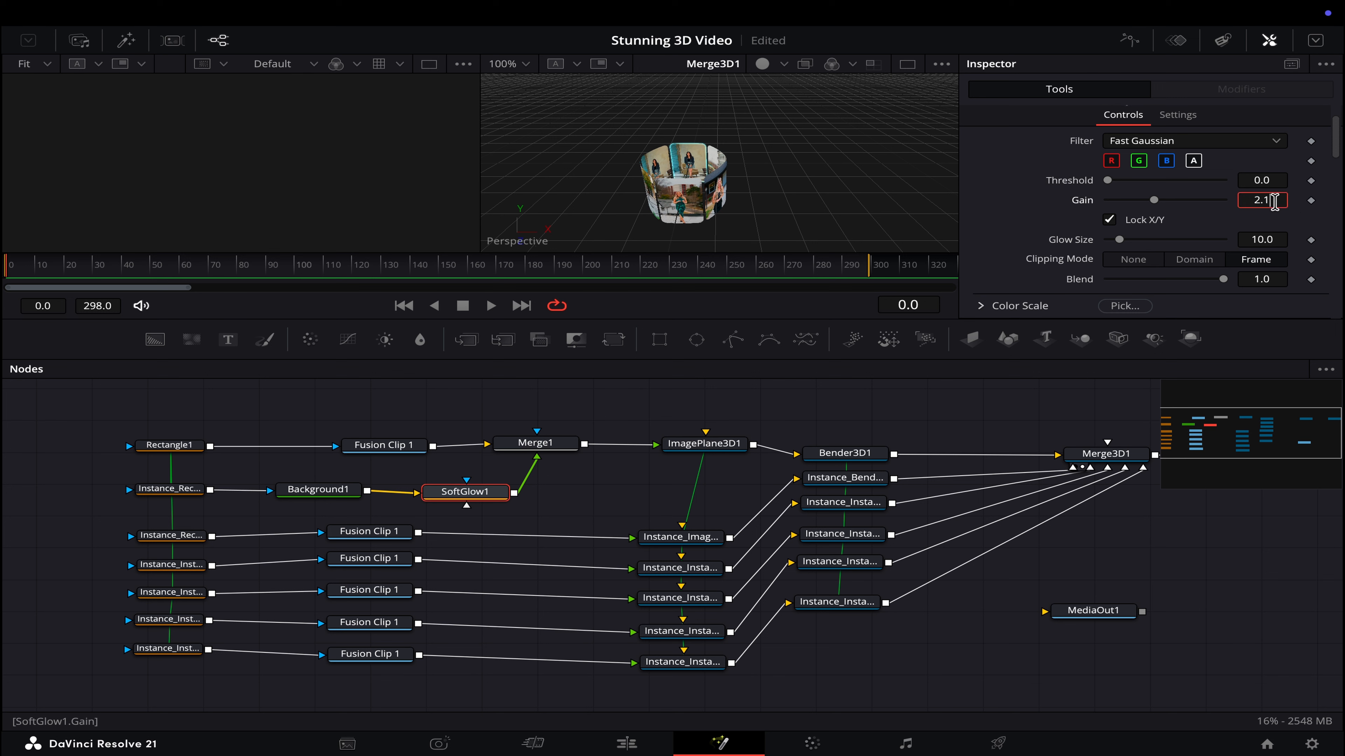
pyautogui.press('Tab')
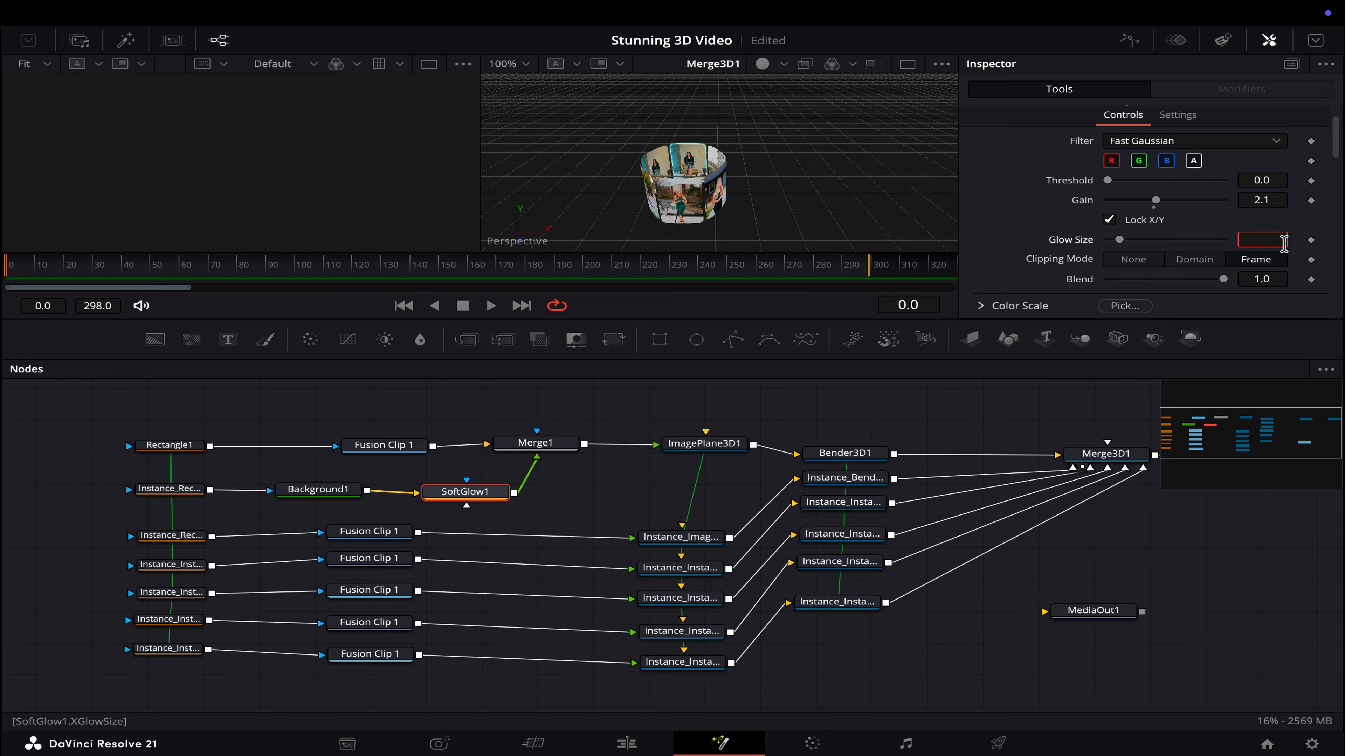
pyautogui.press('Tab')
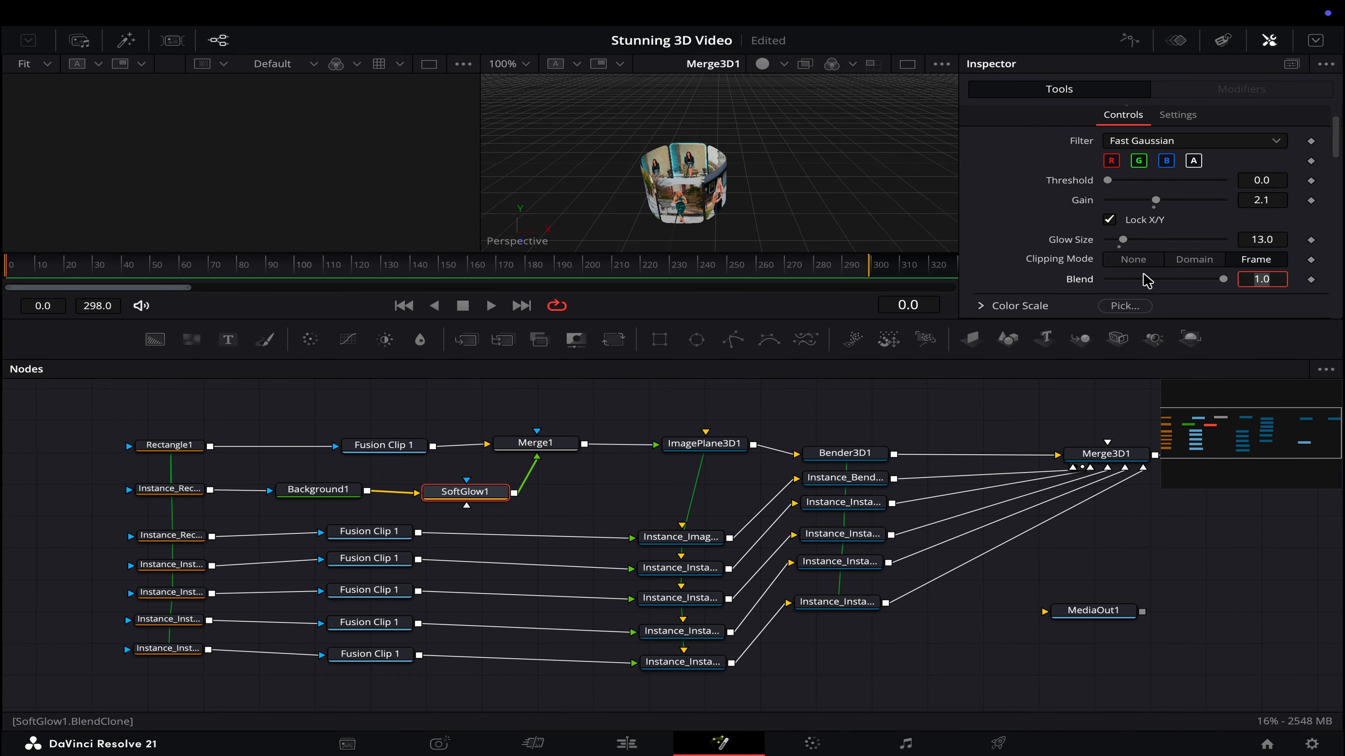
# - Merge the SoftGlow1 border over each of the five remaining clips and tidy the merge and glow nodes into a column
pyautogui.moveTo(521, 492); pyautogui.dragTo(428, 536)
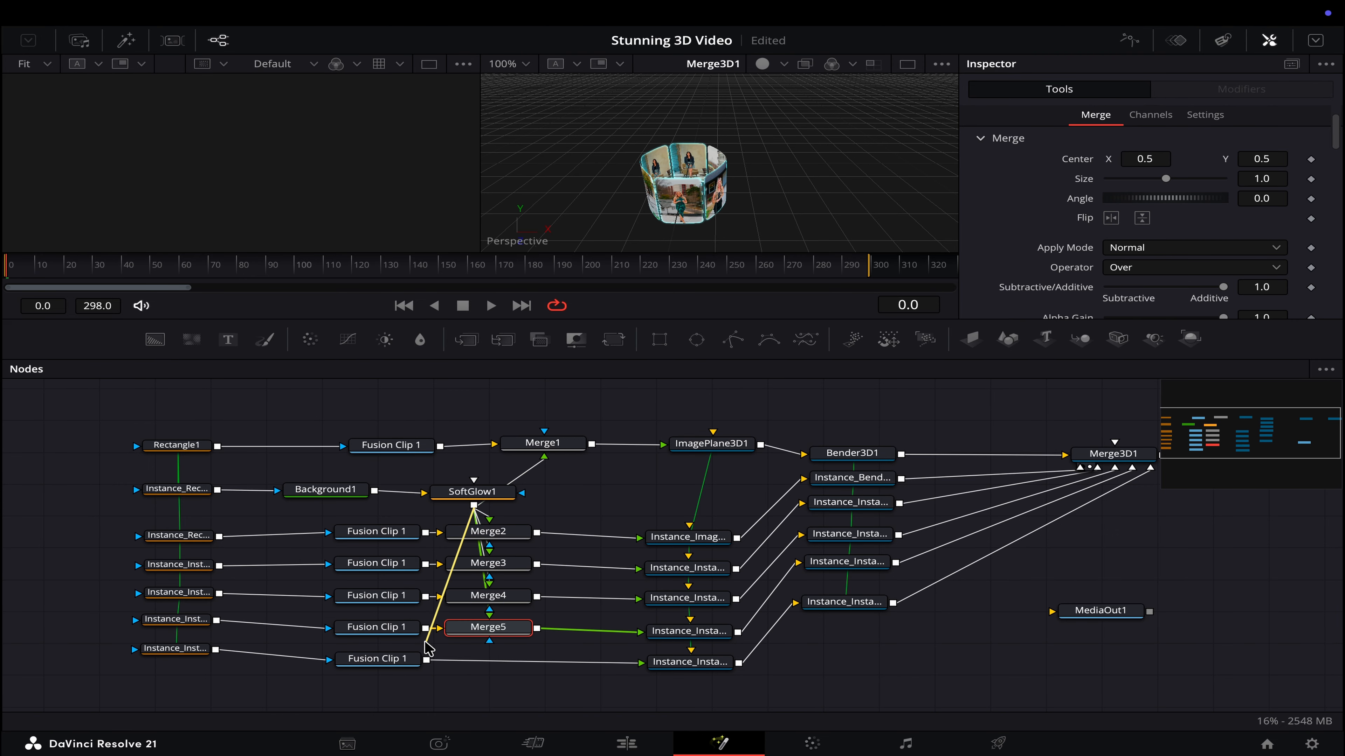
pyautogui.moveTo(426, 651); pyautogui.dragTo(426, 659)
pyautogui.moveTo(503, 539)
pyautogui.mouseDown()
pyautogui.moveTo(542, 537)
pyautogui.moveTo(556, 568)
pyautogui.moveTo(534, 632)
pyautogui.moveTo(549, 629)
pyautogui.moveTo(516, 667)
pyautogui.moveTo(541, 667)
pyautogui.moveTo(537, 536)
pyautogui.moveTo(534, 560)
pyautogui.mouseUp()
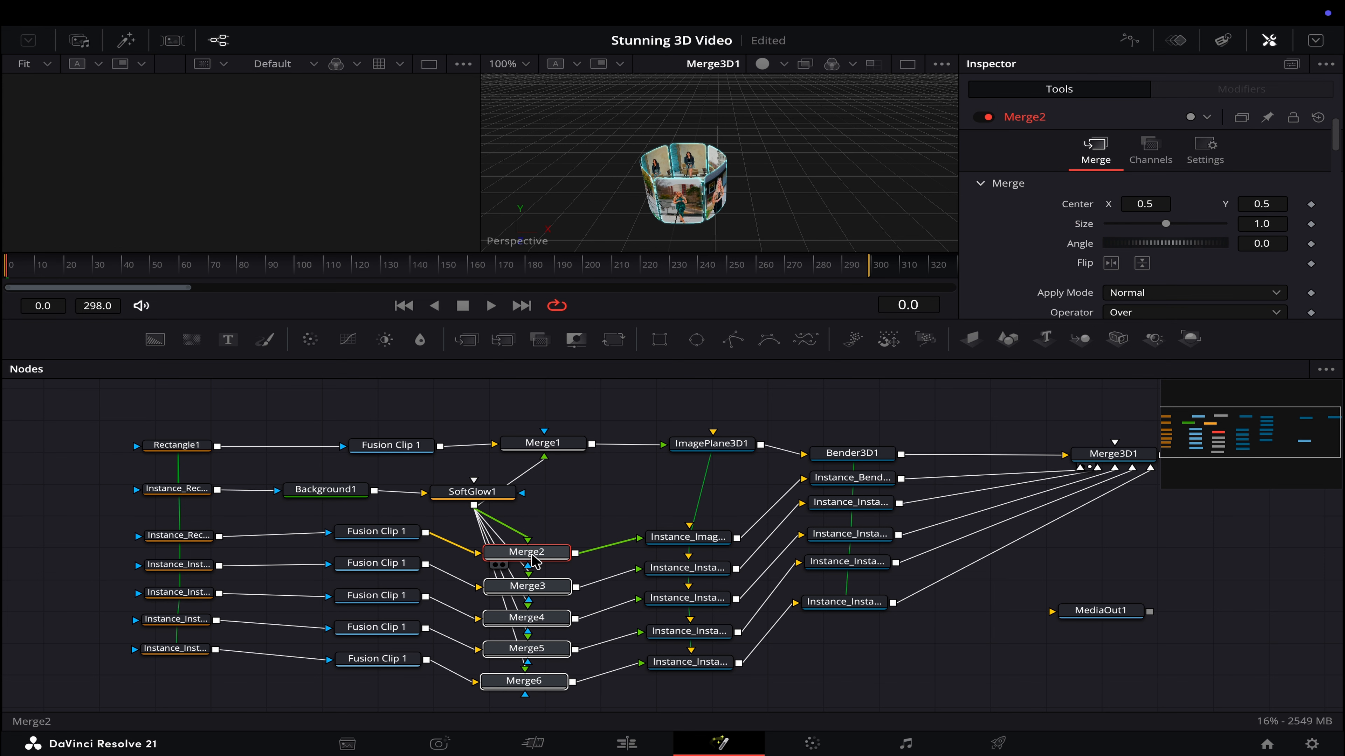
pyautogui.moveTo(491, 499); pyautogui.dragTo(554, 499)
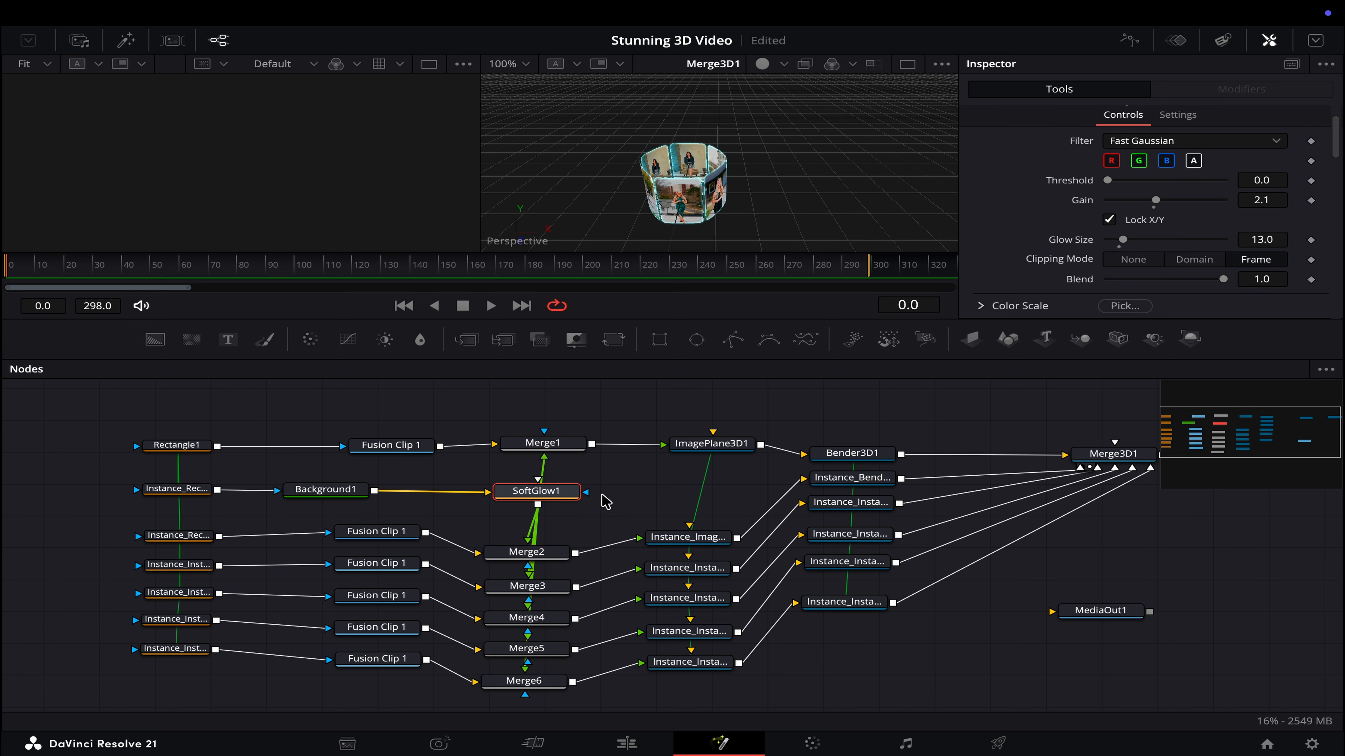
pyautogui.click(607, 498)
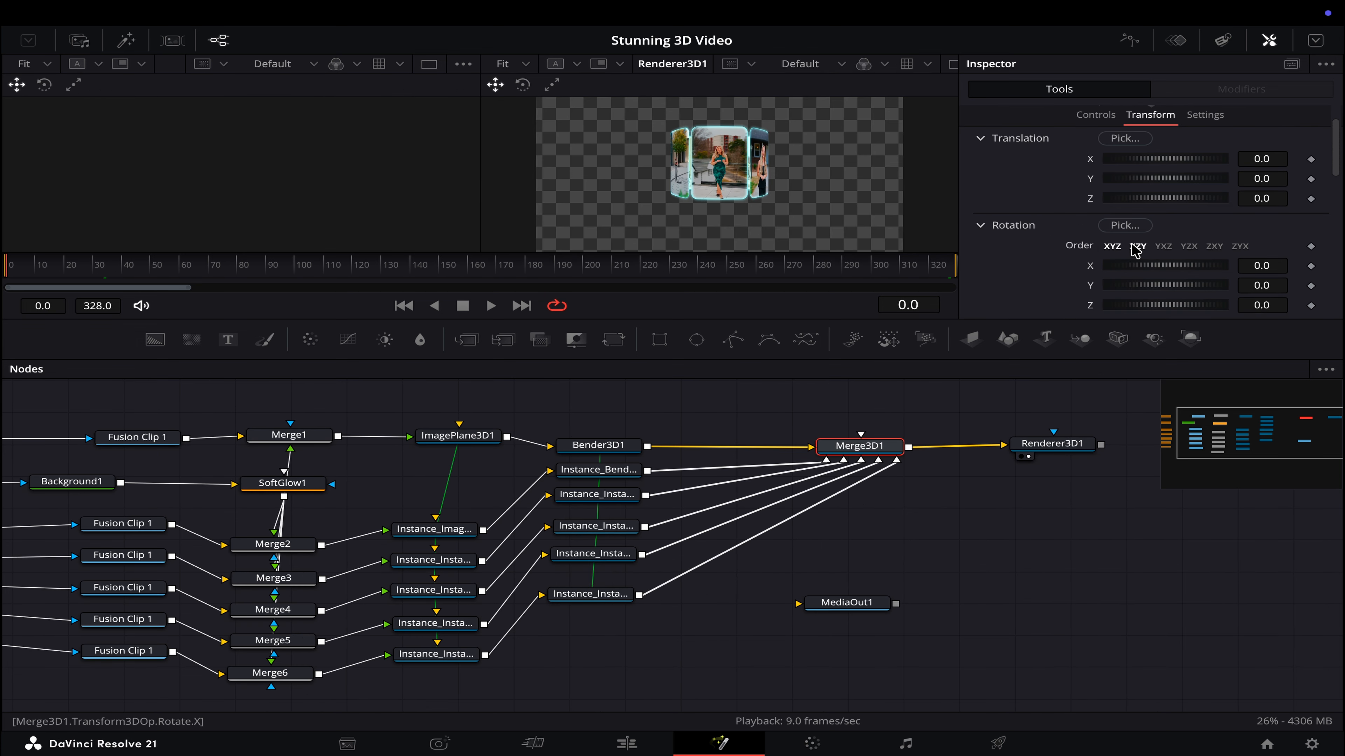
# - Scale Merge3D1 to 1.182, set its Y translation to -0.07, and fit the rendered image to the viewer
pyautogui.scroll(-10, 1135, 249)
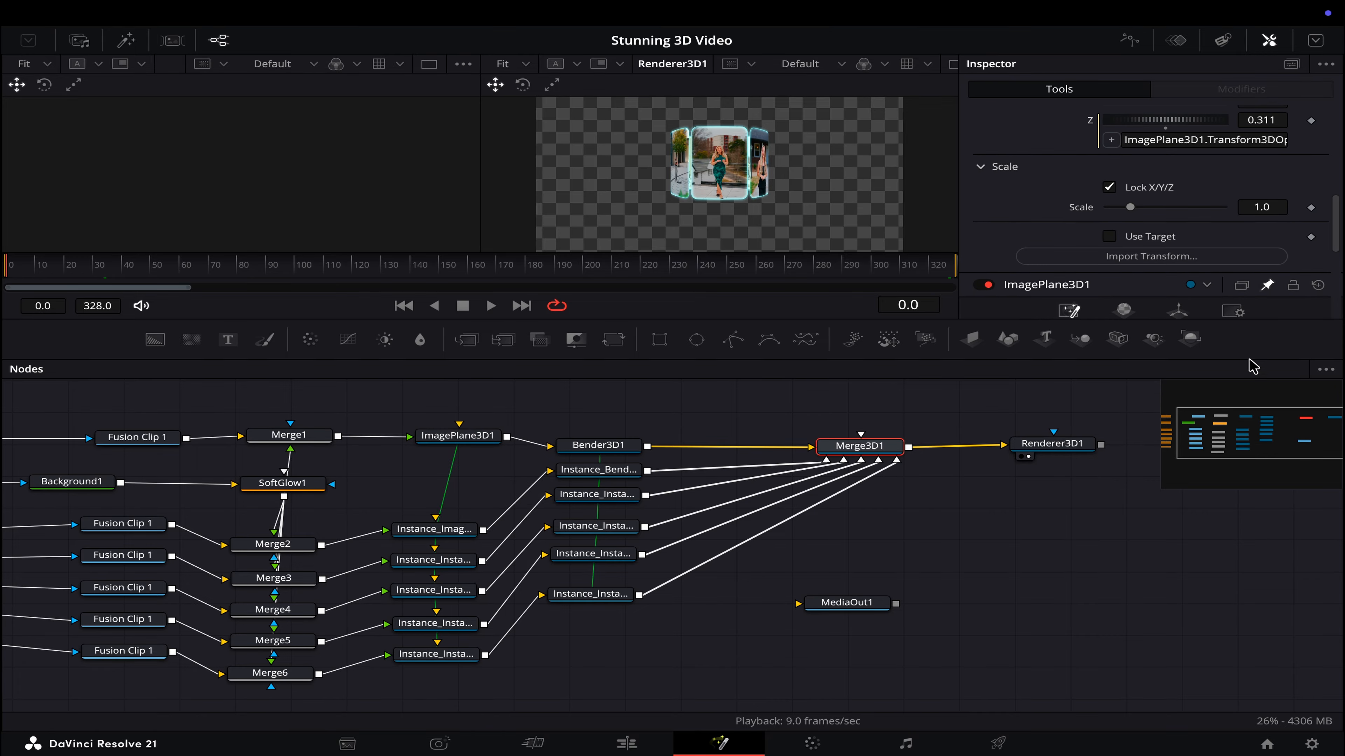
pyautogui.click(1316, 41)
pyautogui.scroll(3, 1155, 303)
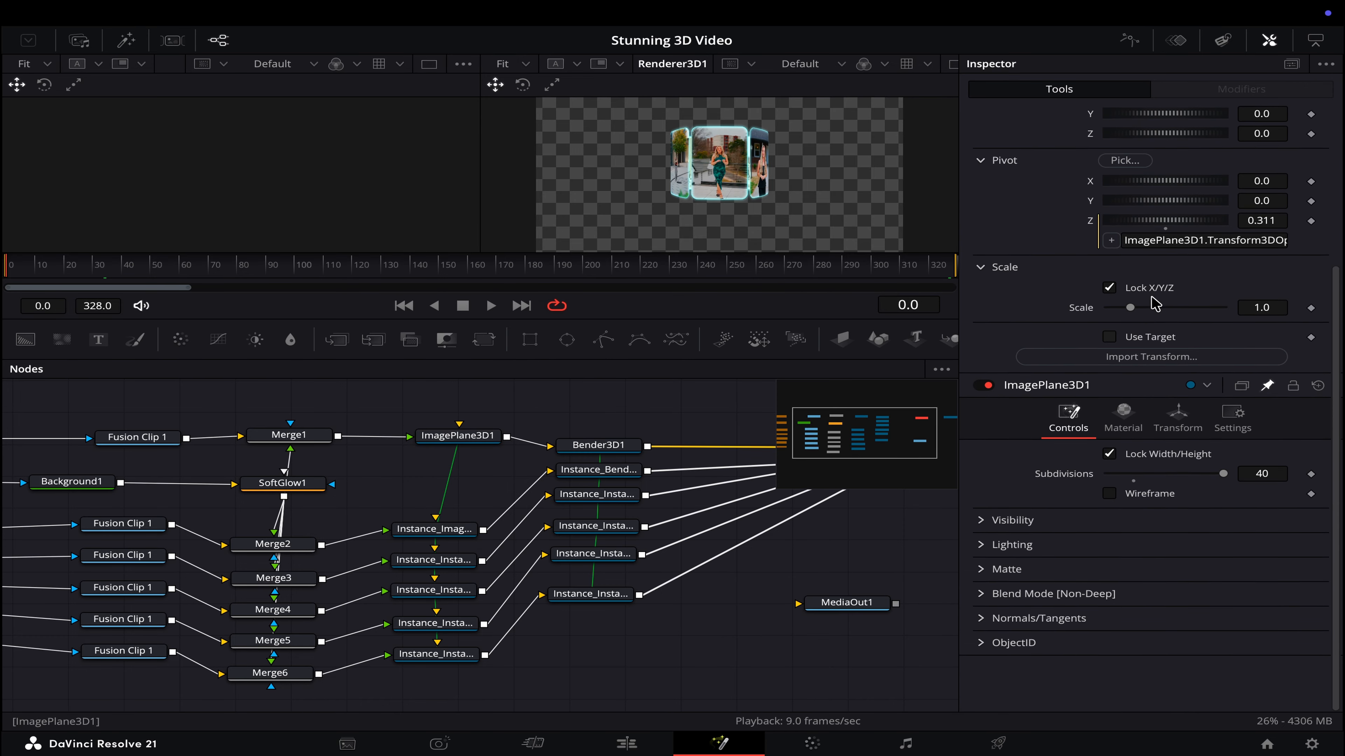
pyautogui.scroll(5, 1156, 304)
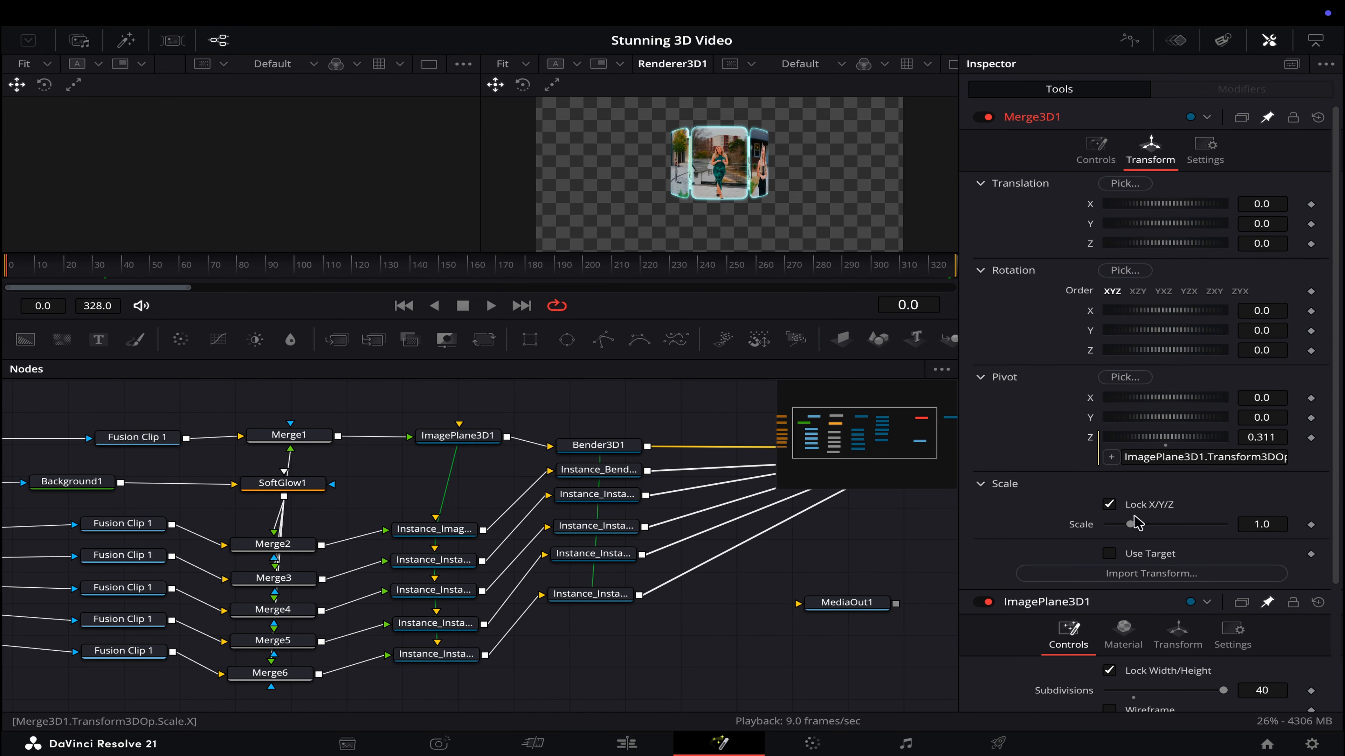
pyautogui.moveTo(1131, 525); pyautogui.dragTo(1134, 526)
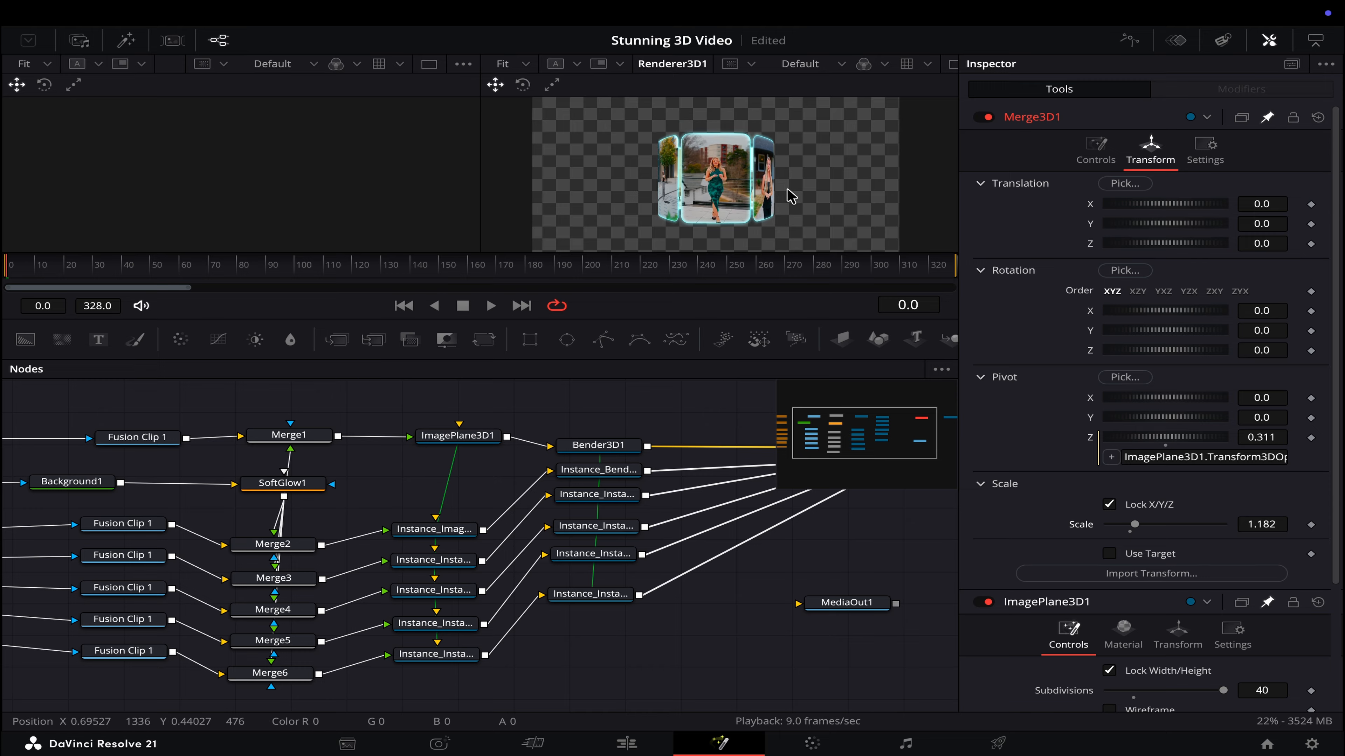
pyautogui.click(505, 64)
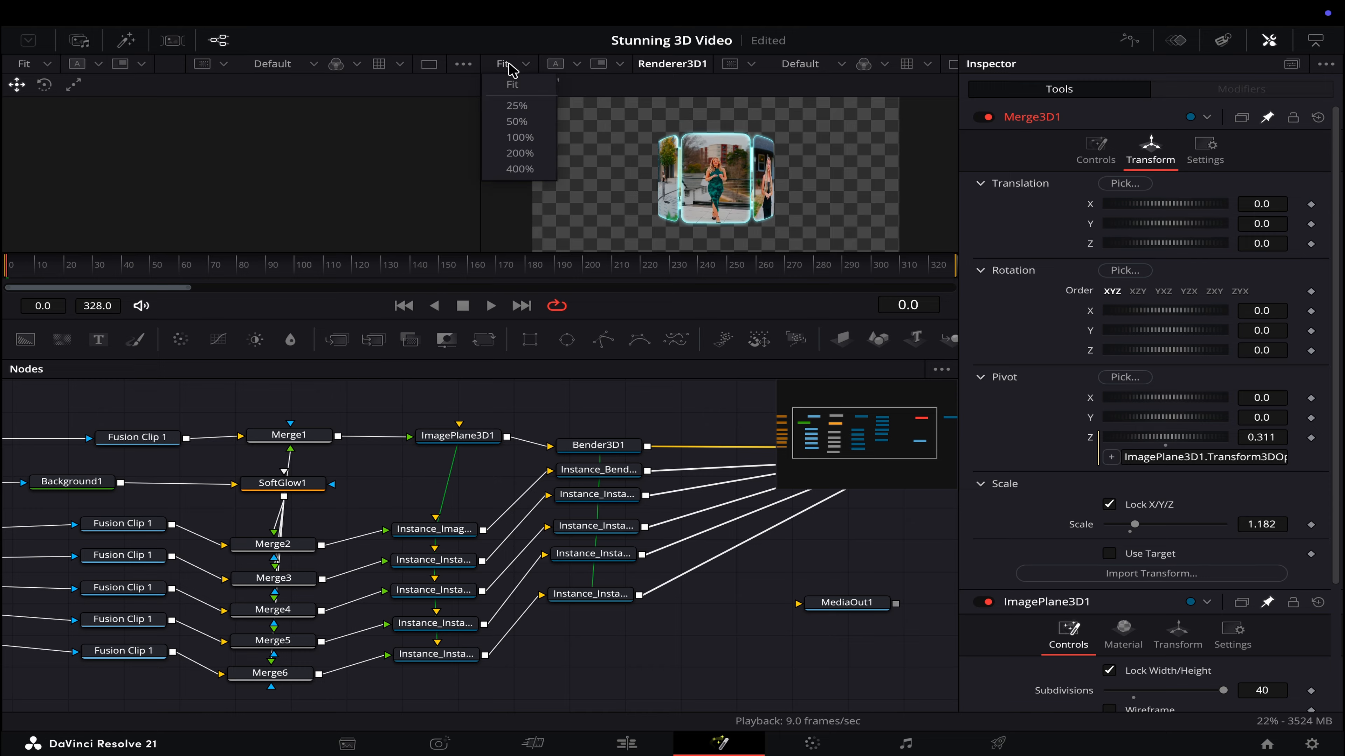
pyautogui.click(513, 86)
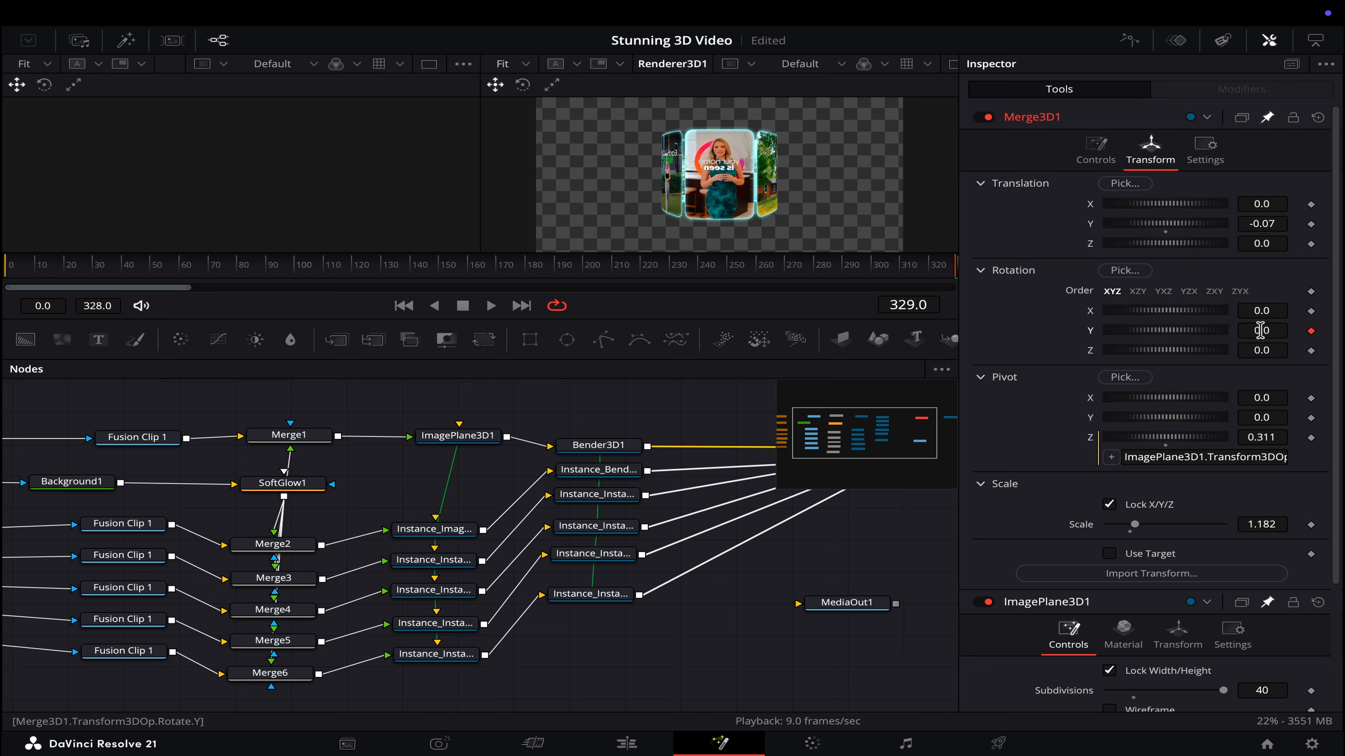
# - Raise Merge3D1's Y rotation at frame 329 for several turns, and keyframe its X rotation at 20.0 on frame 0
pyautogui.moveTo(1253, 331); pyautogui.dragTo(1343, 331)
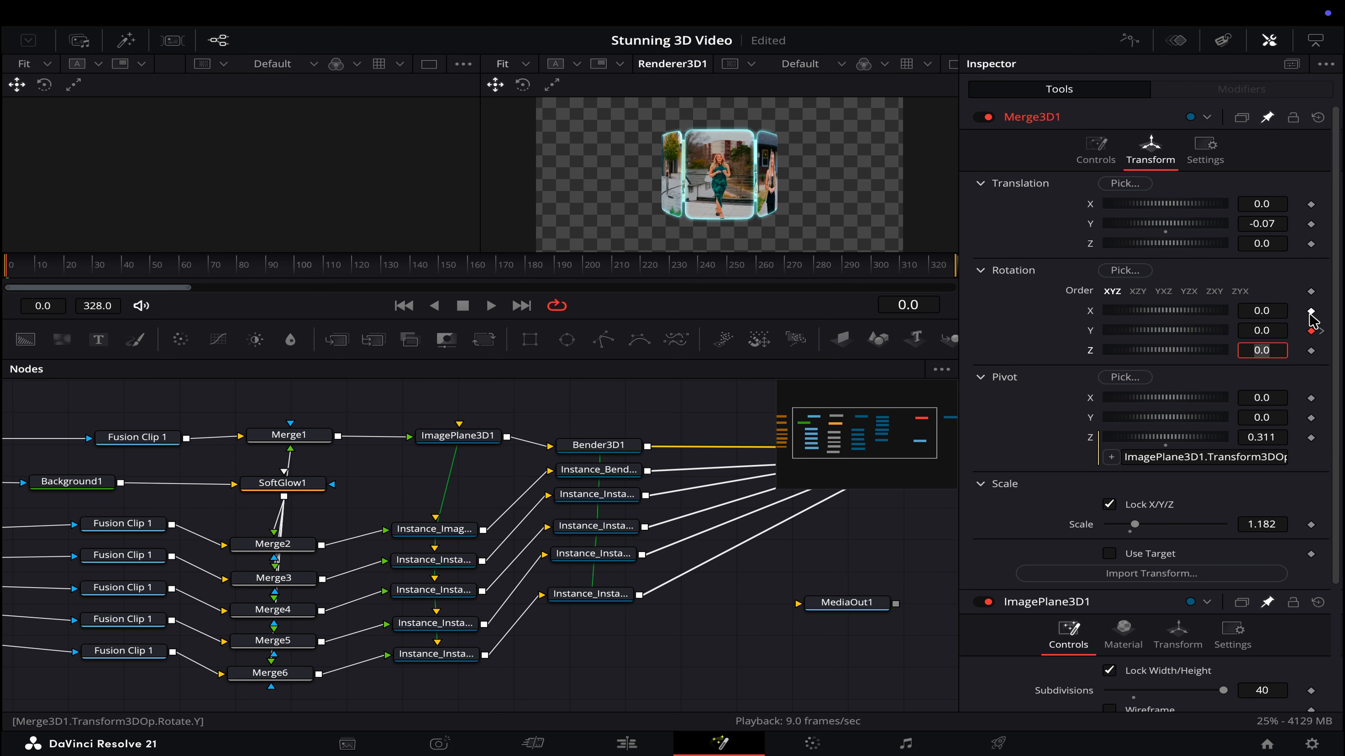
pyautogui.click(1311, 312)
pyautogui.moveTo(1267, 313); pyautogui.dragTo(1287, 312)
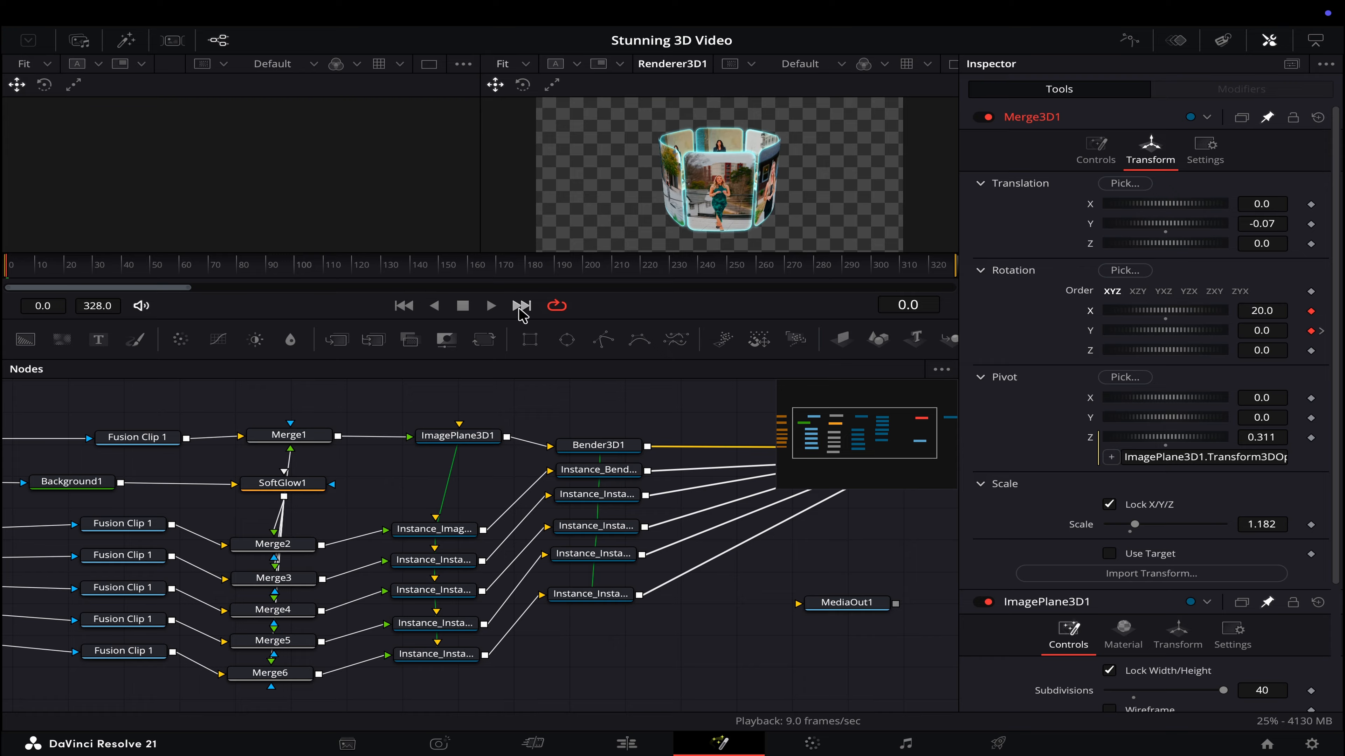
pyautogui.click(522, 306)
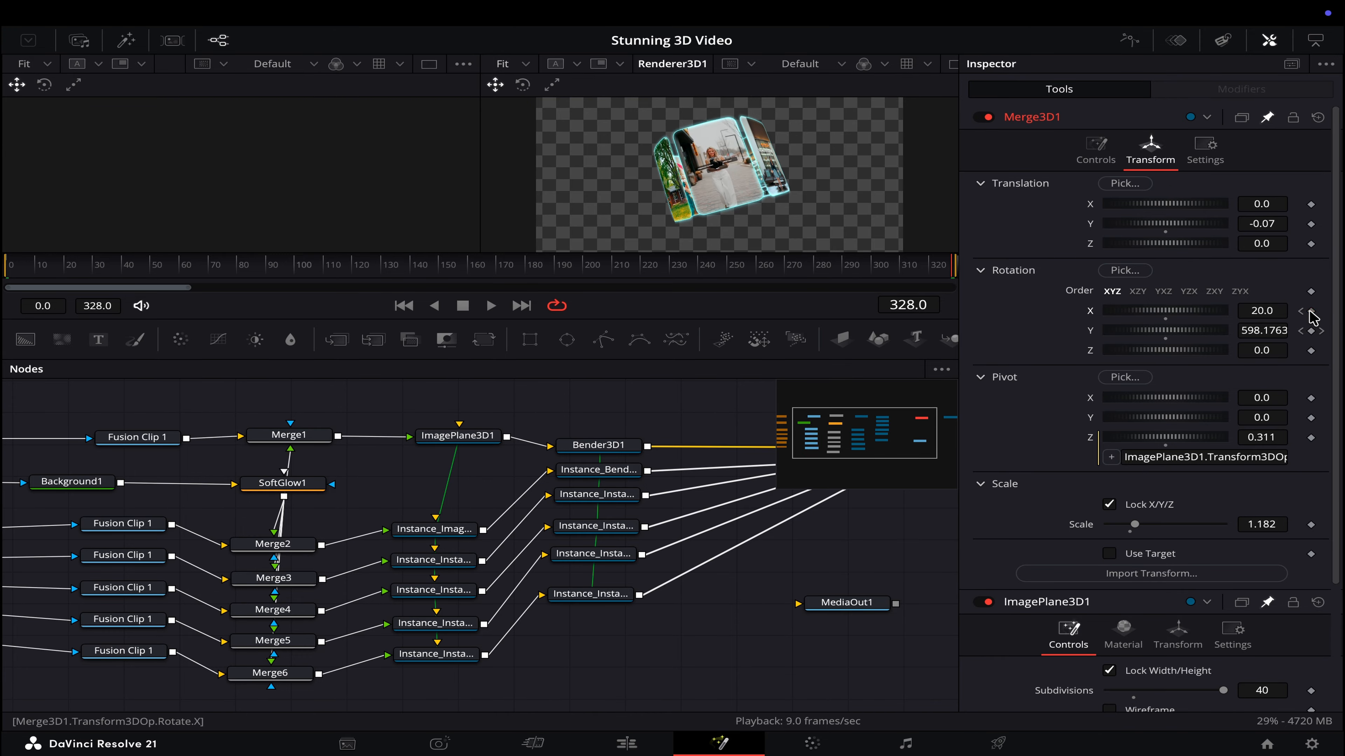
# - Switch to the Edit page and play the ring animation from the start of the timeline
pyautogui.click(635, 743)
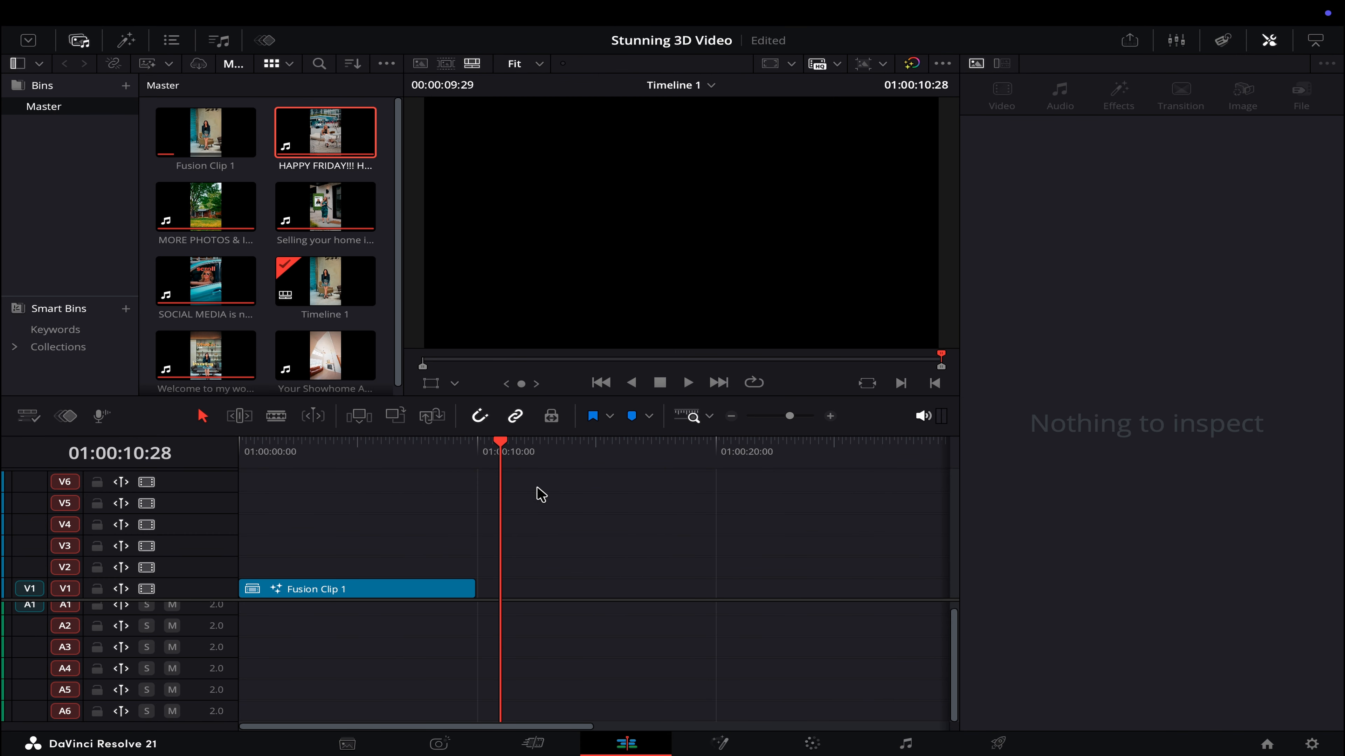
pyautogui.moveTo(496, 456); pyautogui.dragTo(239, 458)
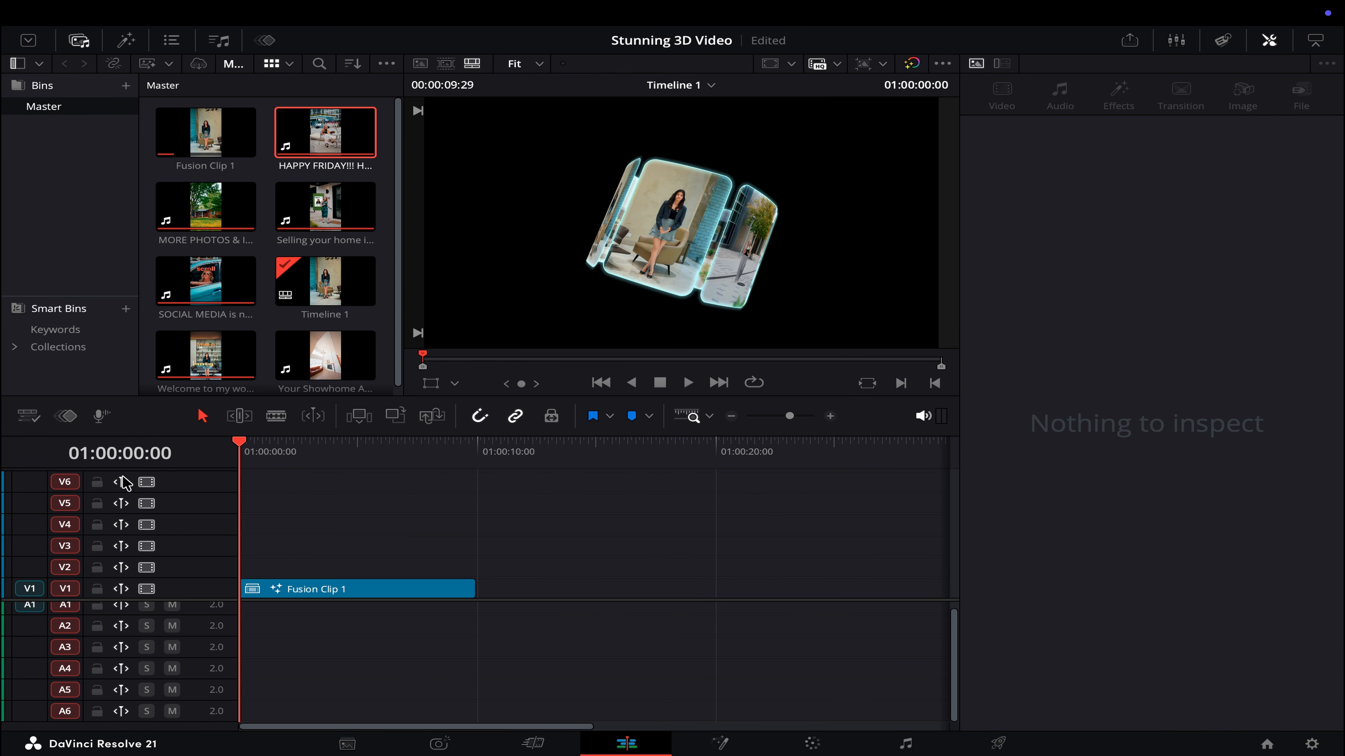
pyautogui.click(698, 387)
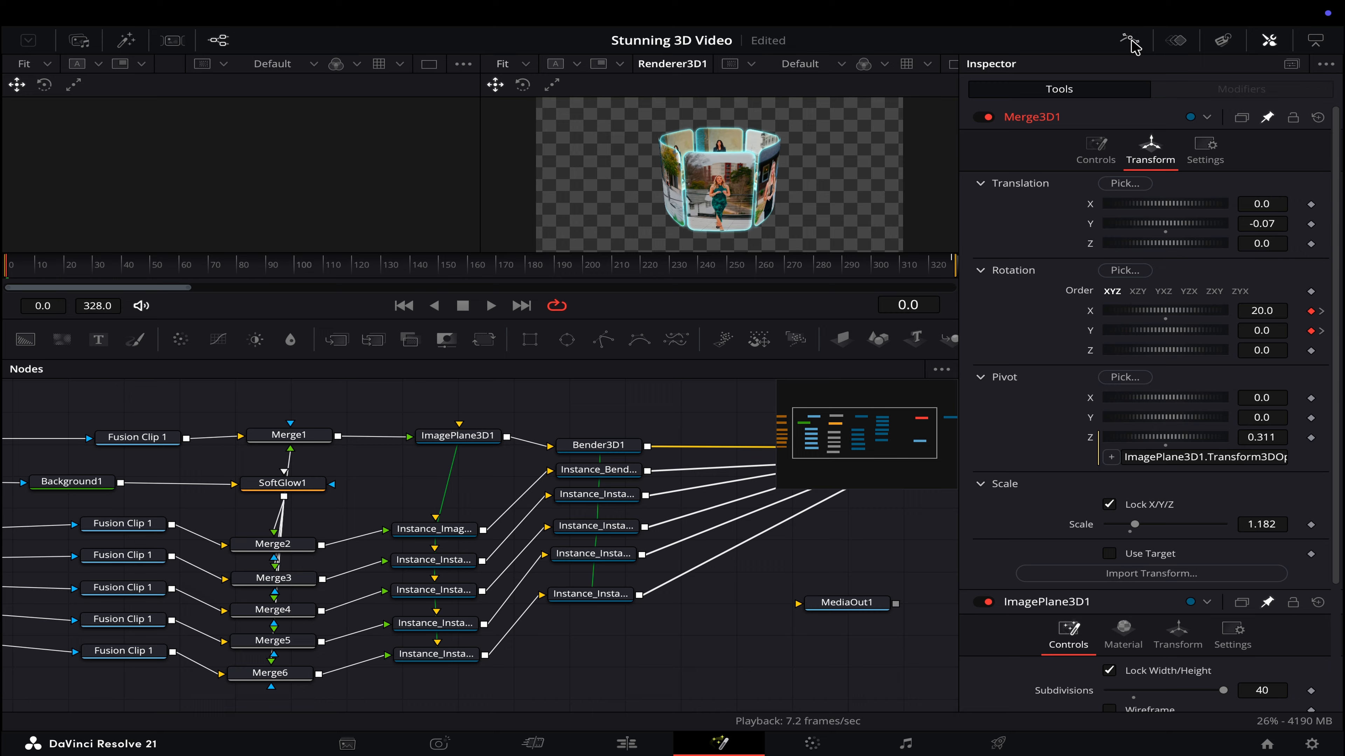
# - Open the Spline editor, show Merge3D1's X and Y Rotation curves, and fit them to the graph
pyautogui.click(1131, 41)
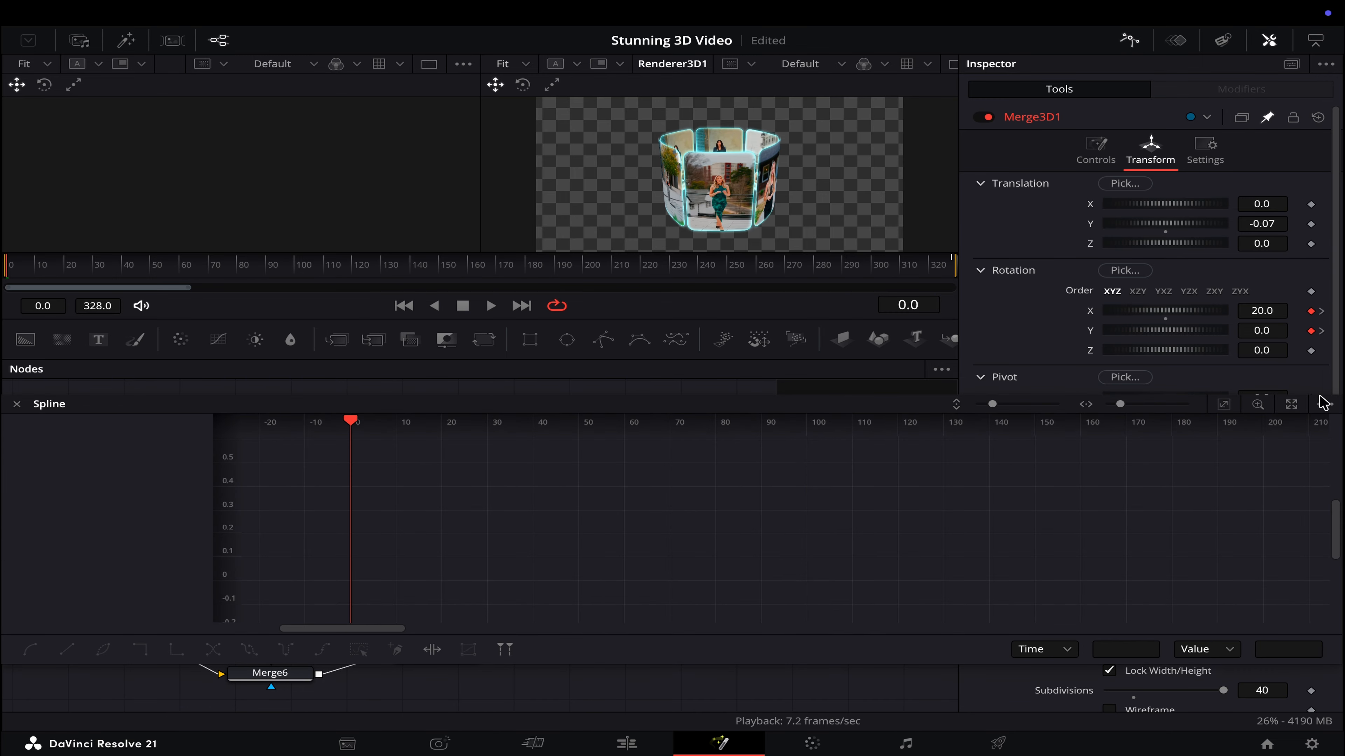
pyautogui.click(1324, 404)
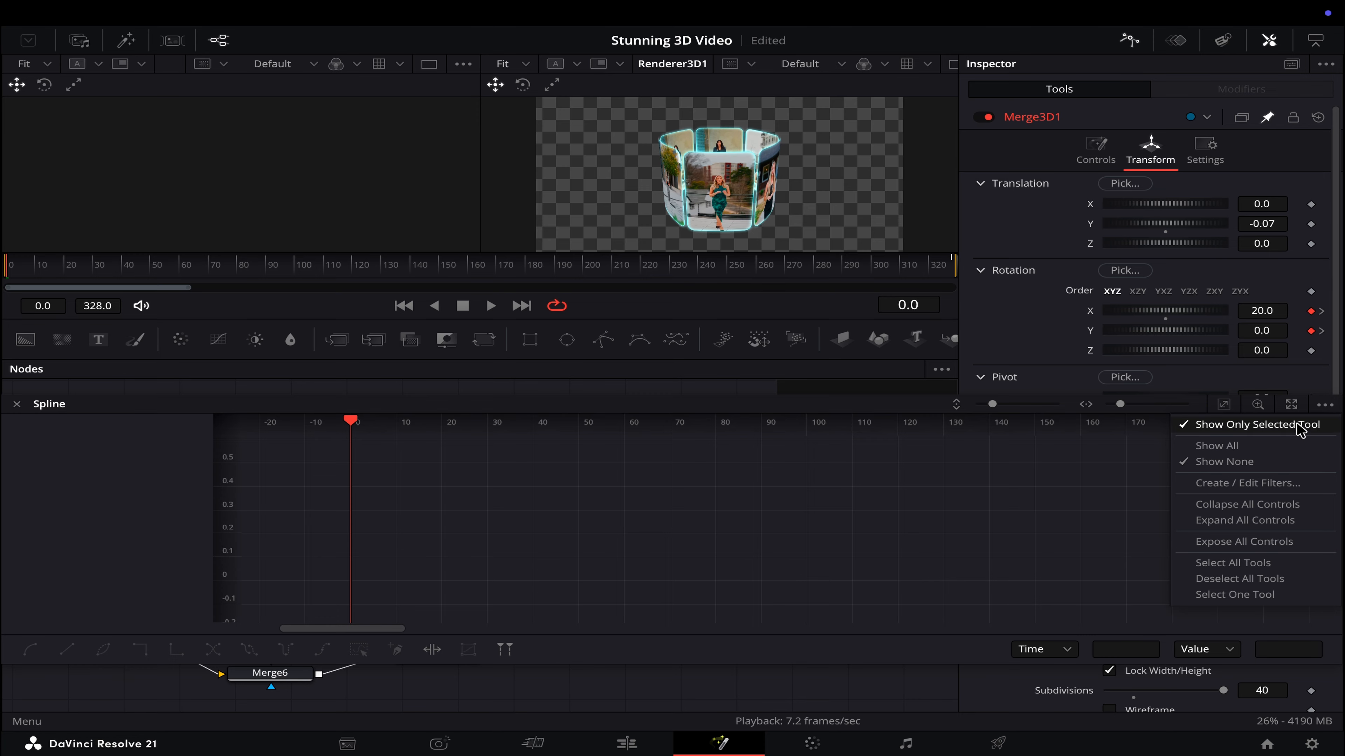
pyautogui.click(1215, 446)
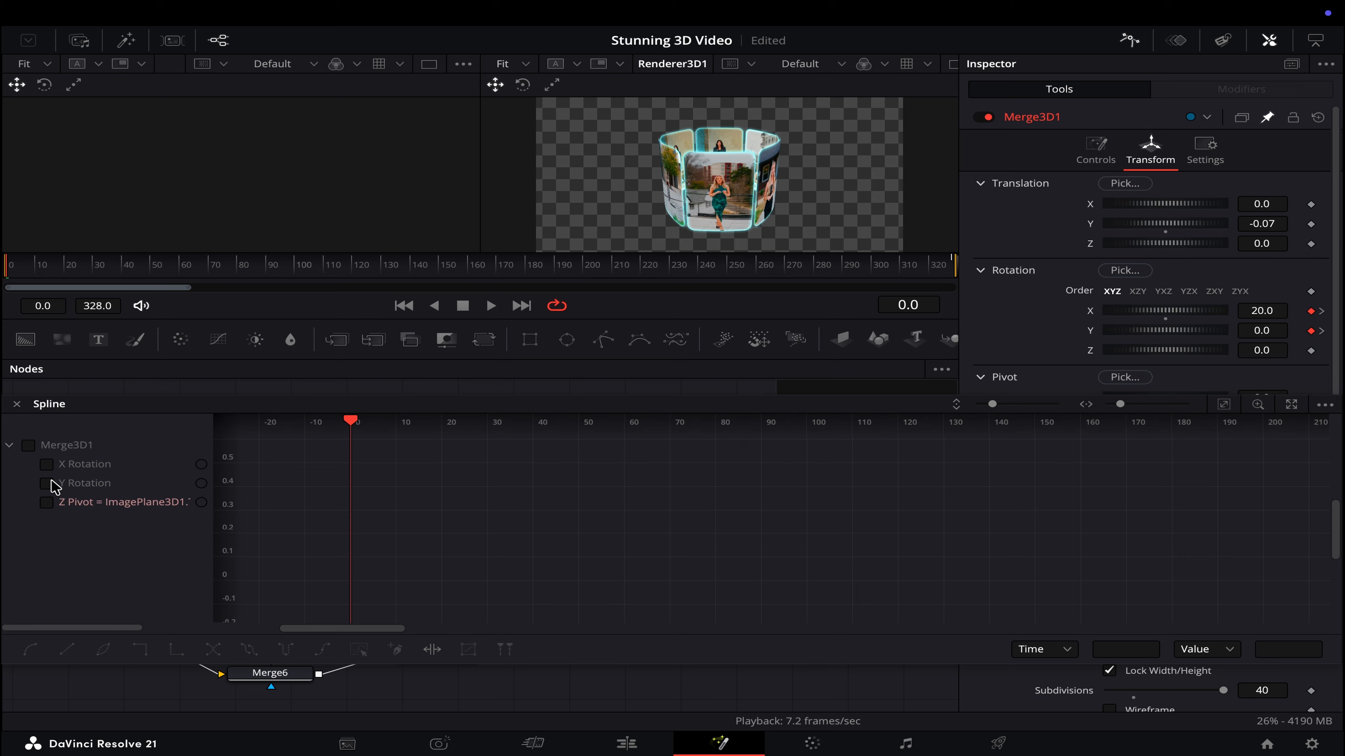
pyautogui.click(47, 484)
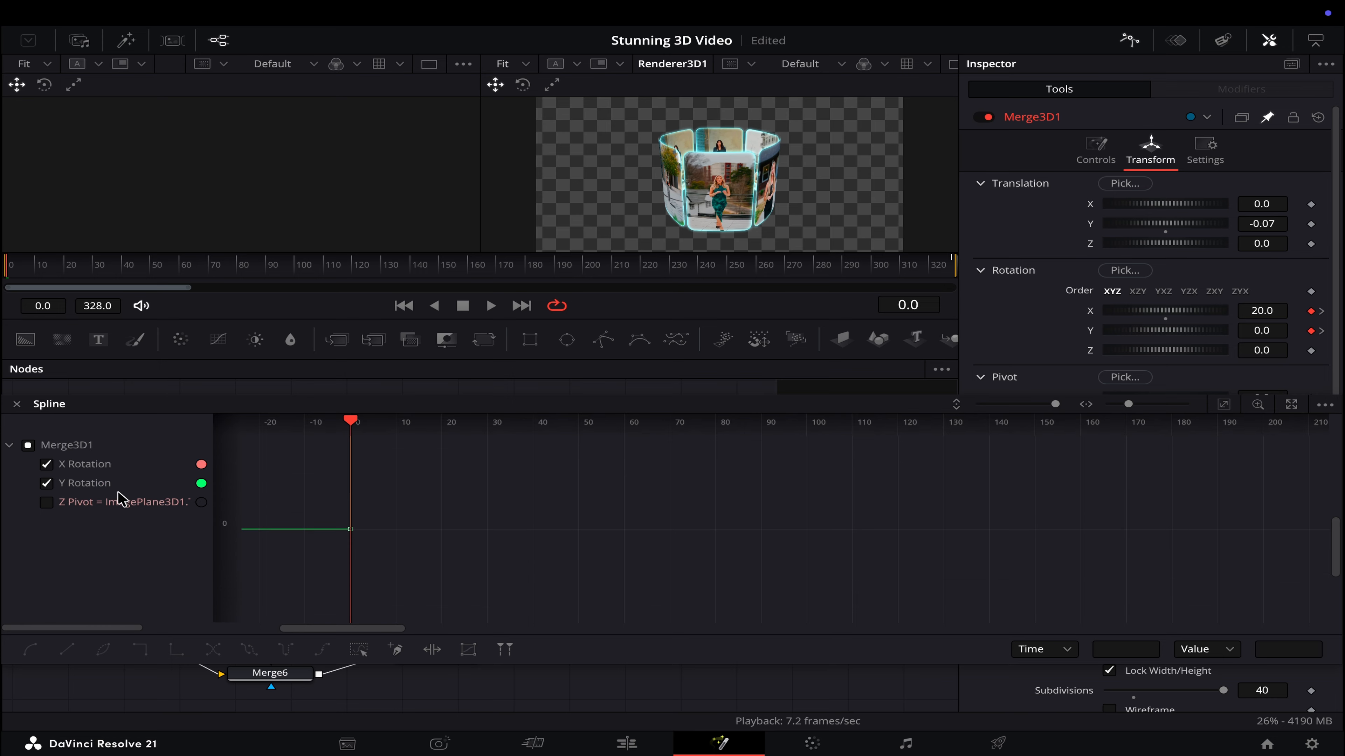
pyautogui.hscroll(-5, 430, 543)
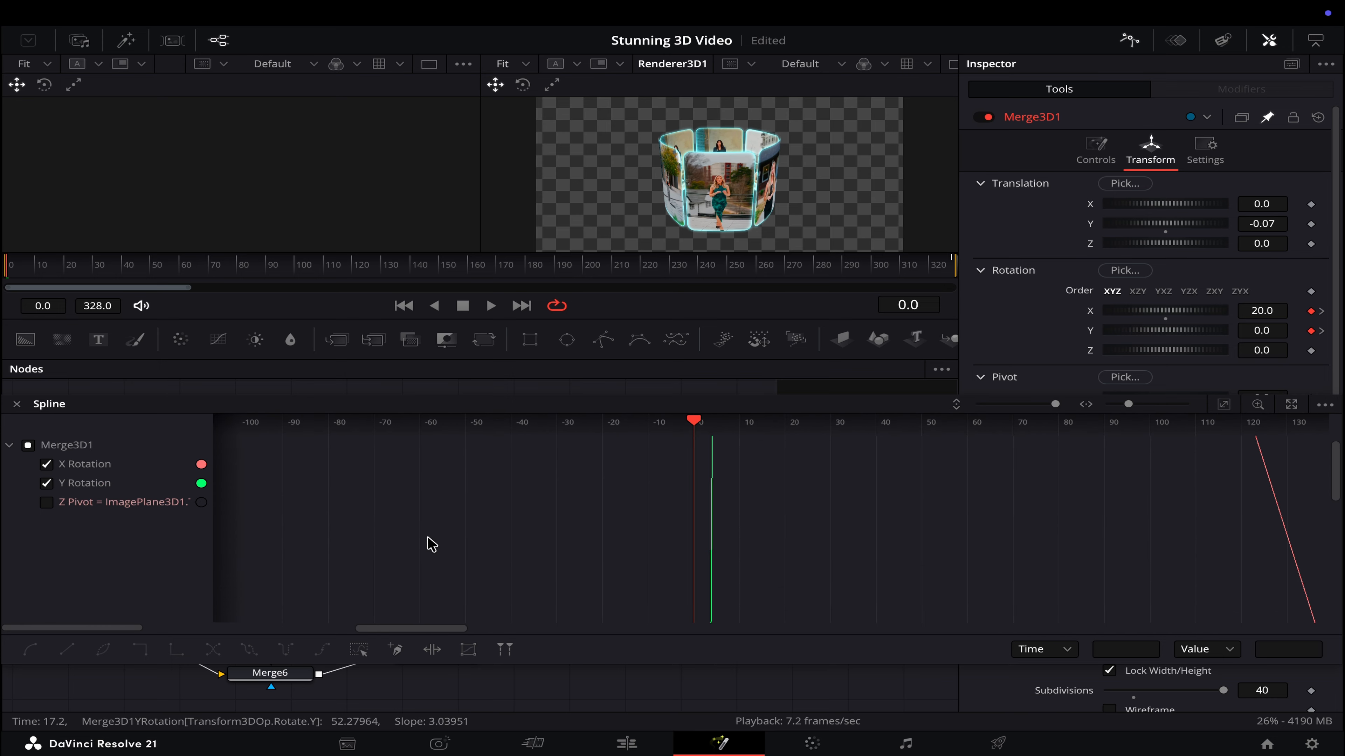
pyautogui.hscroll(3, 431, 545)
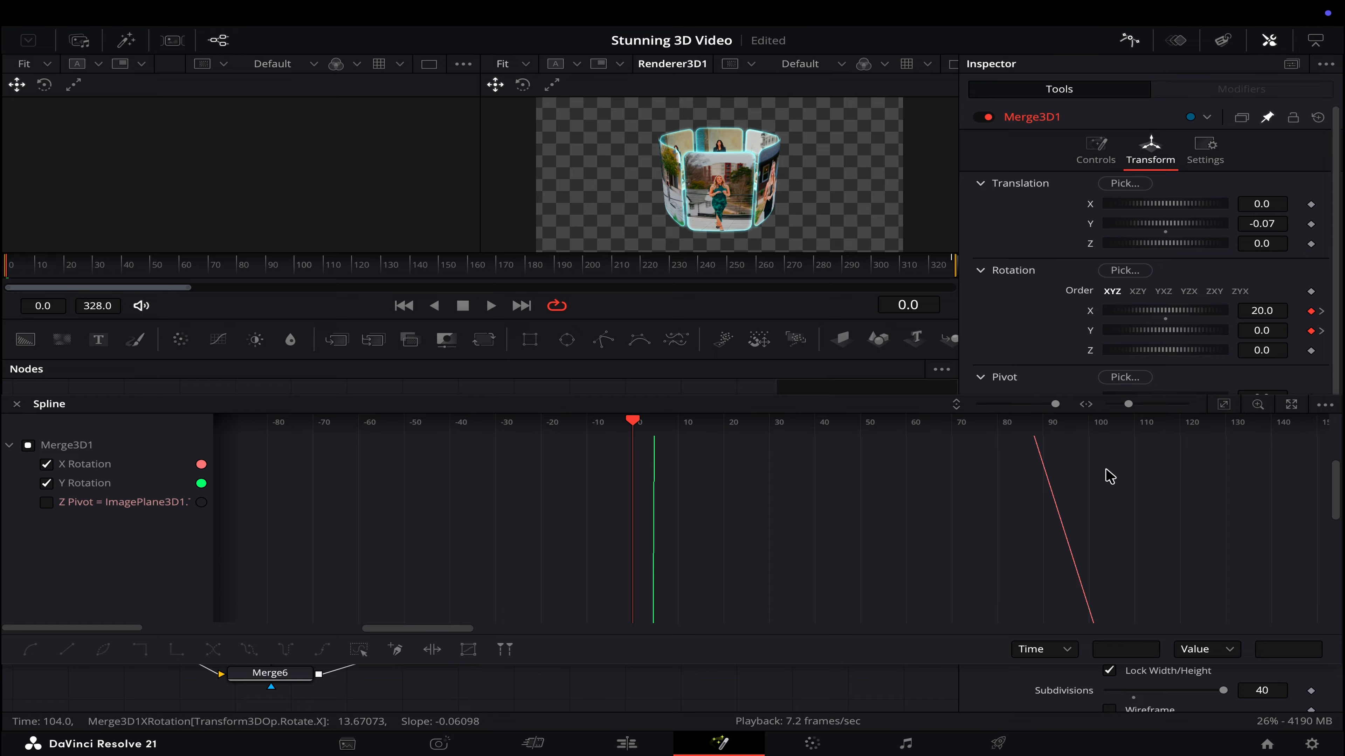
pyautogui.click(1224, 405)
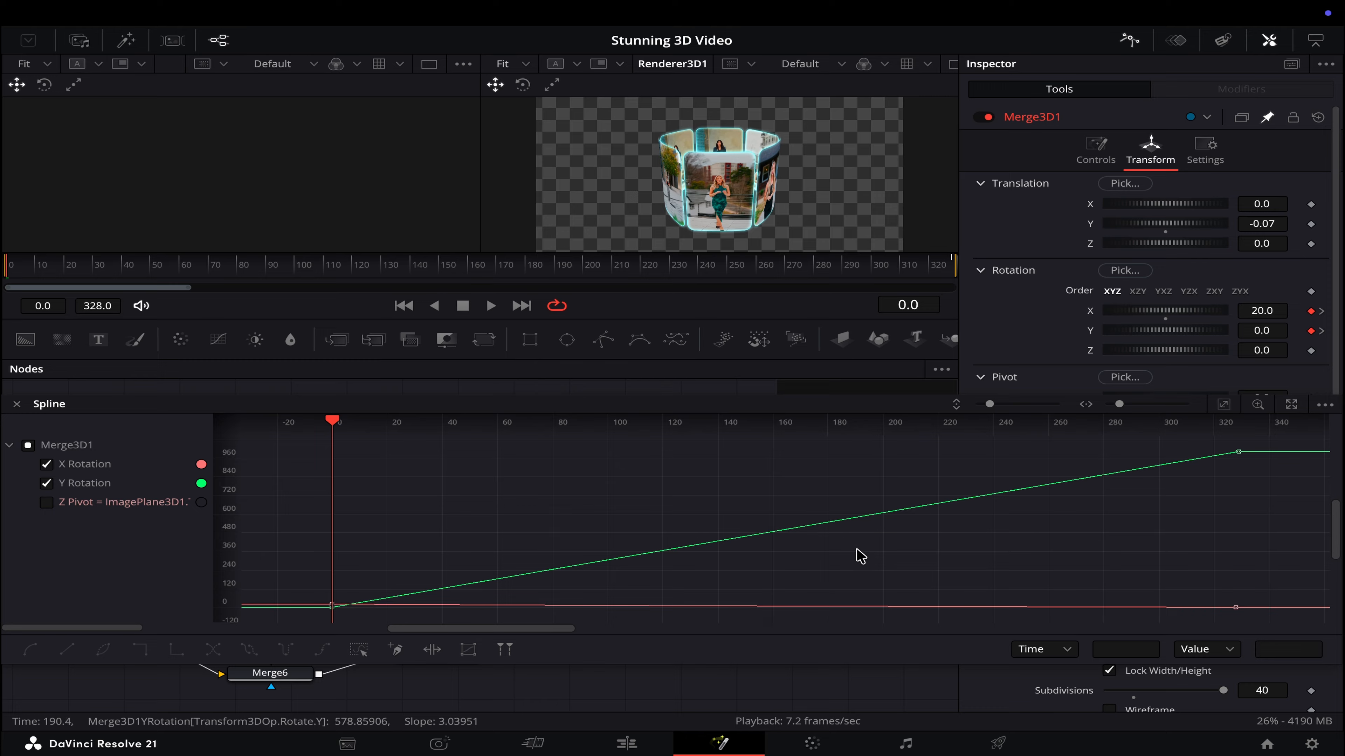
# - Smooth all keyframes on Merge3D1's X and Y Rotation curves and open their Ease In and Ease Out settings
pyautogui.hotkey('ctrl', 'a')
pyautogui.press('s')
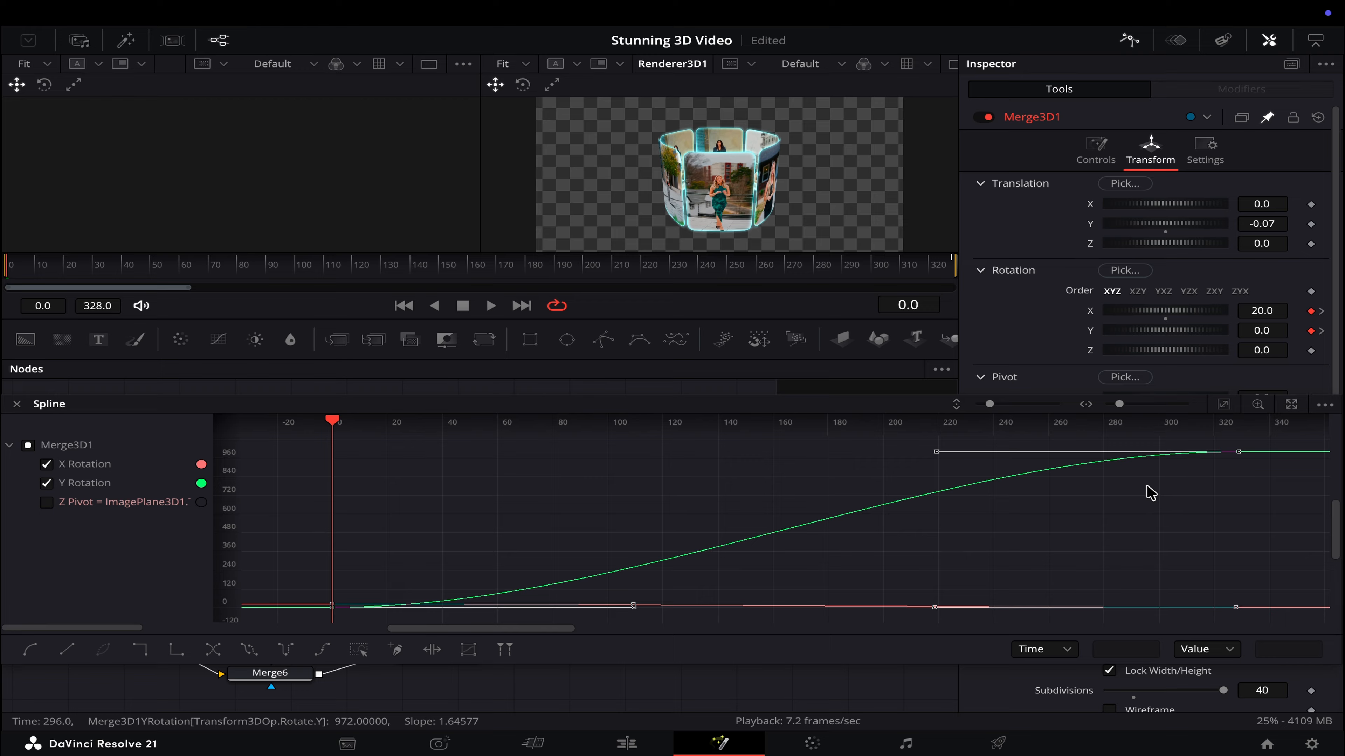
pyautogui.press('e')
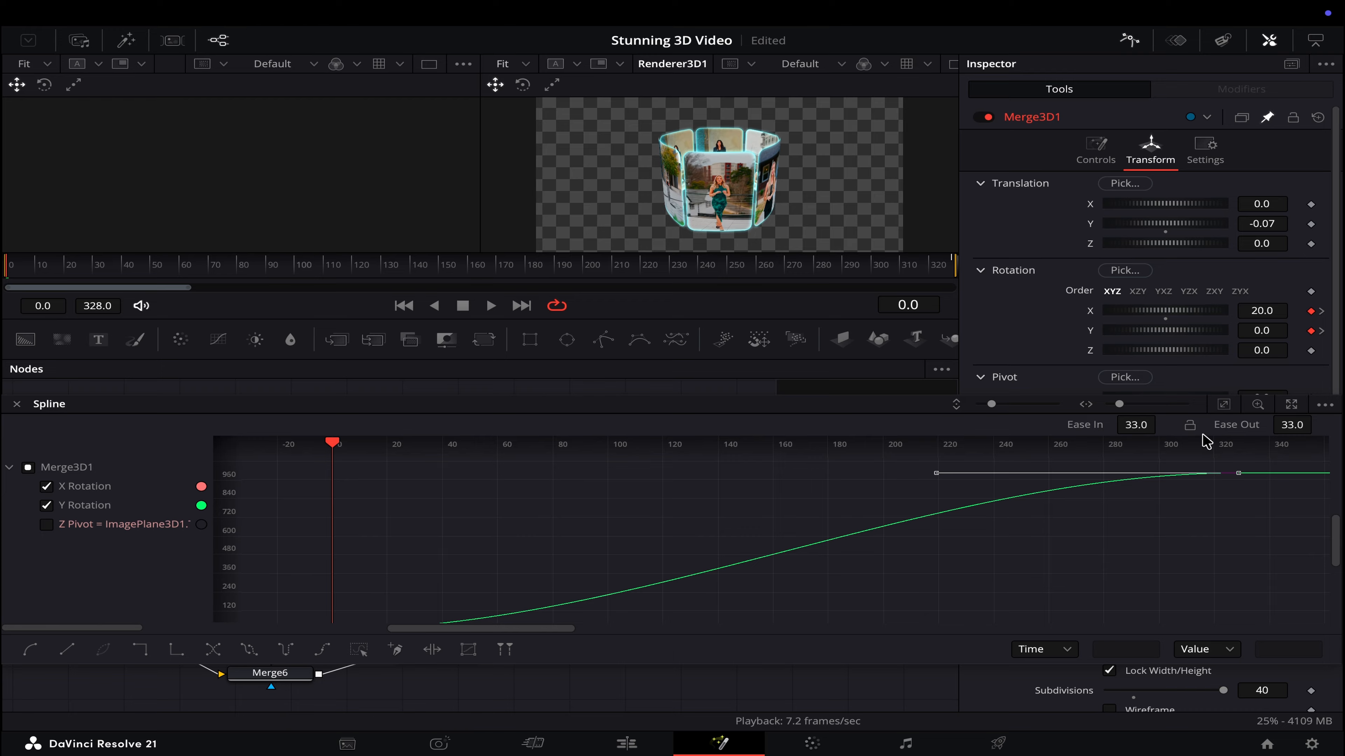
pyautogui.hotkey('ctrl', 'f')
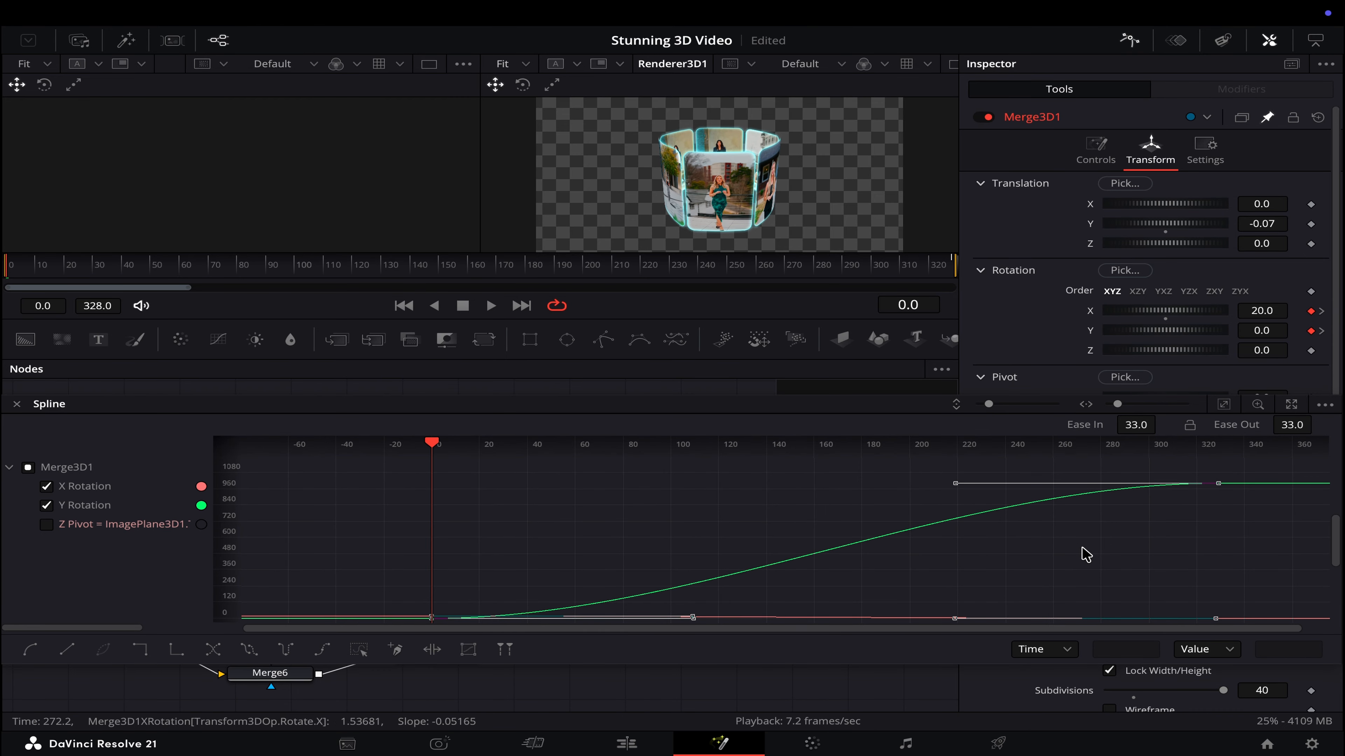
pyautogui.scroll(-2, 1082, 573)
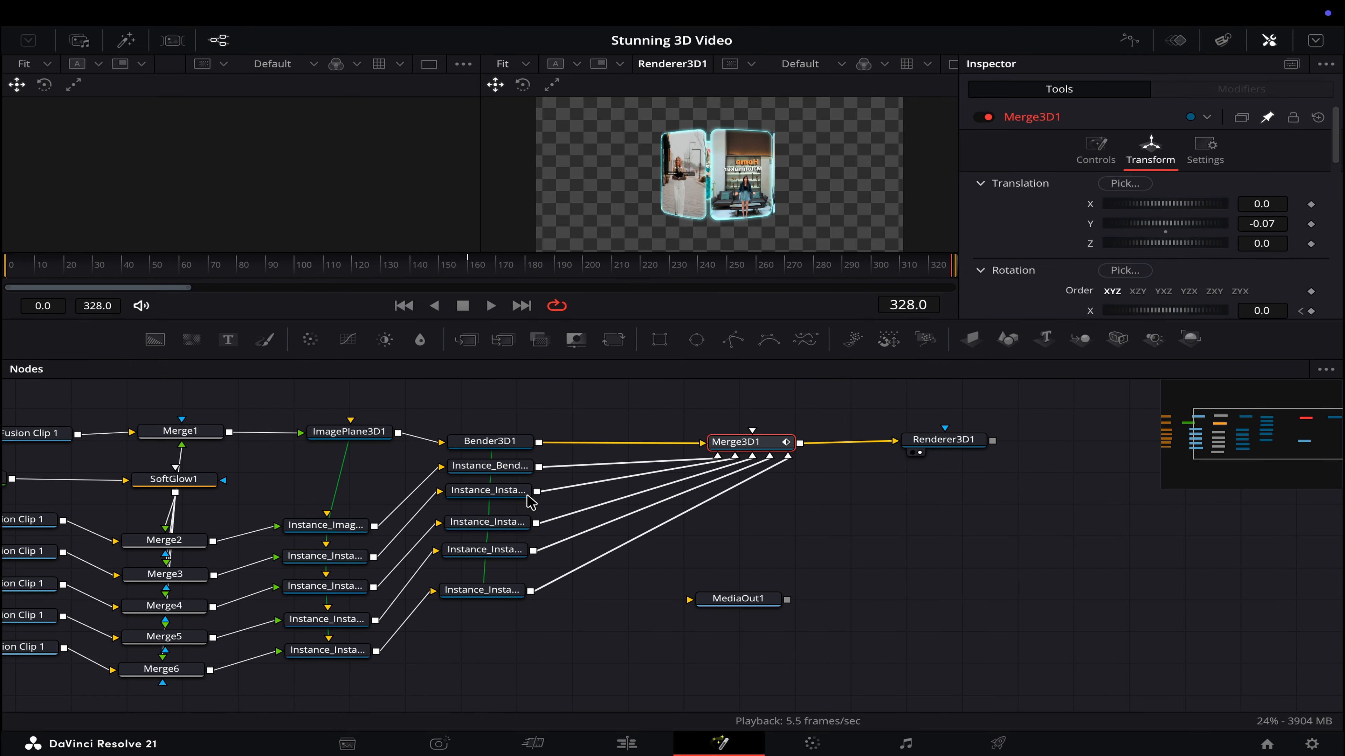
# - Add a Background node, merge Renderer3D1's output over it, and connect the merged result to MediaOut1
pyautogui.hscroll(-2, 530, 502)
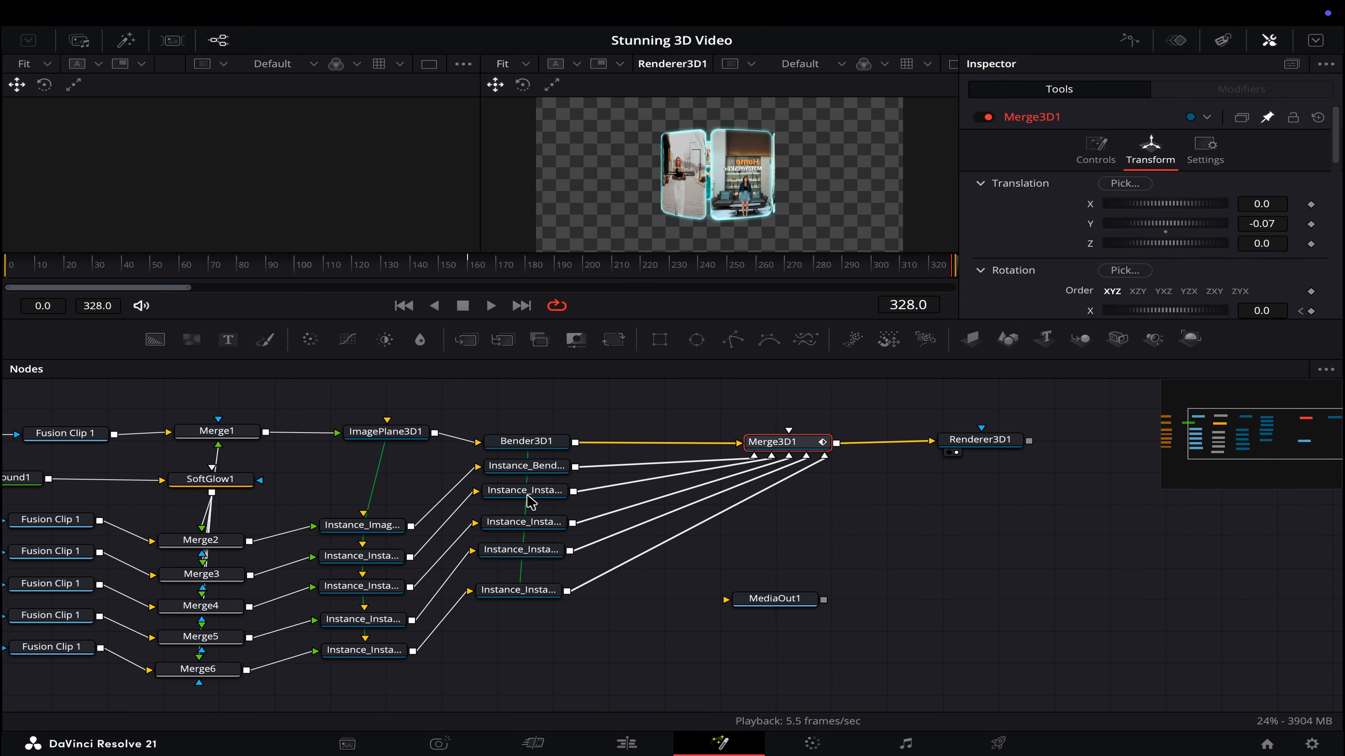
pyautogui.moveTo(166, 347); pyautogui.dragTo(928, 512)
pyautogui.moveTo(775, 598); pyautogui.dragTo(1024, 598)
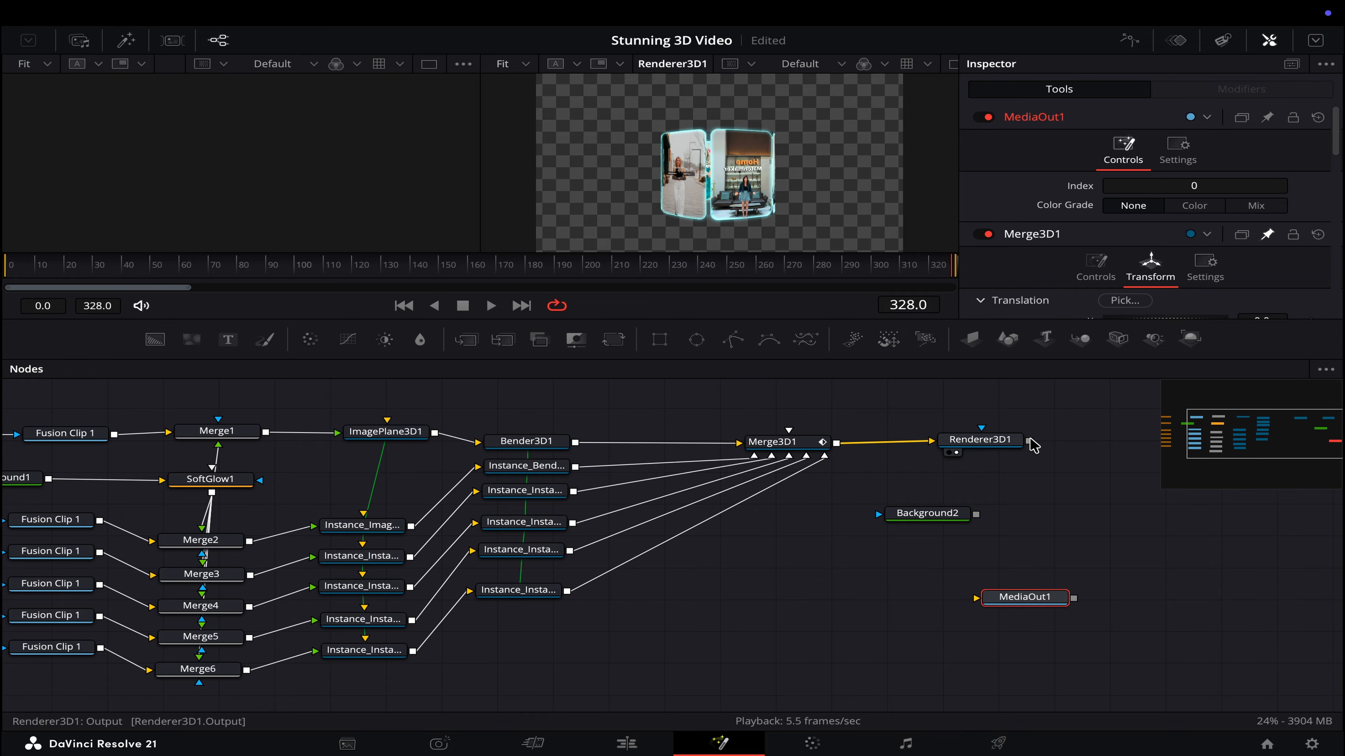
pyautogui.moveTo(1028, 440); pyautogui.dragTo(976, 514)
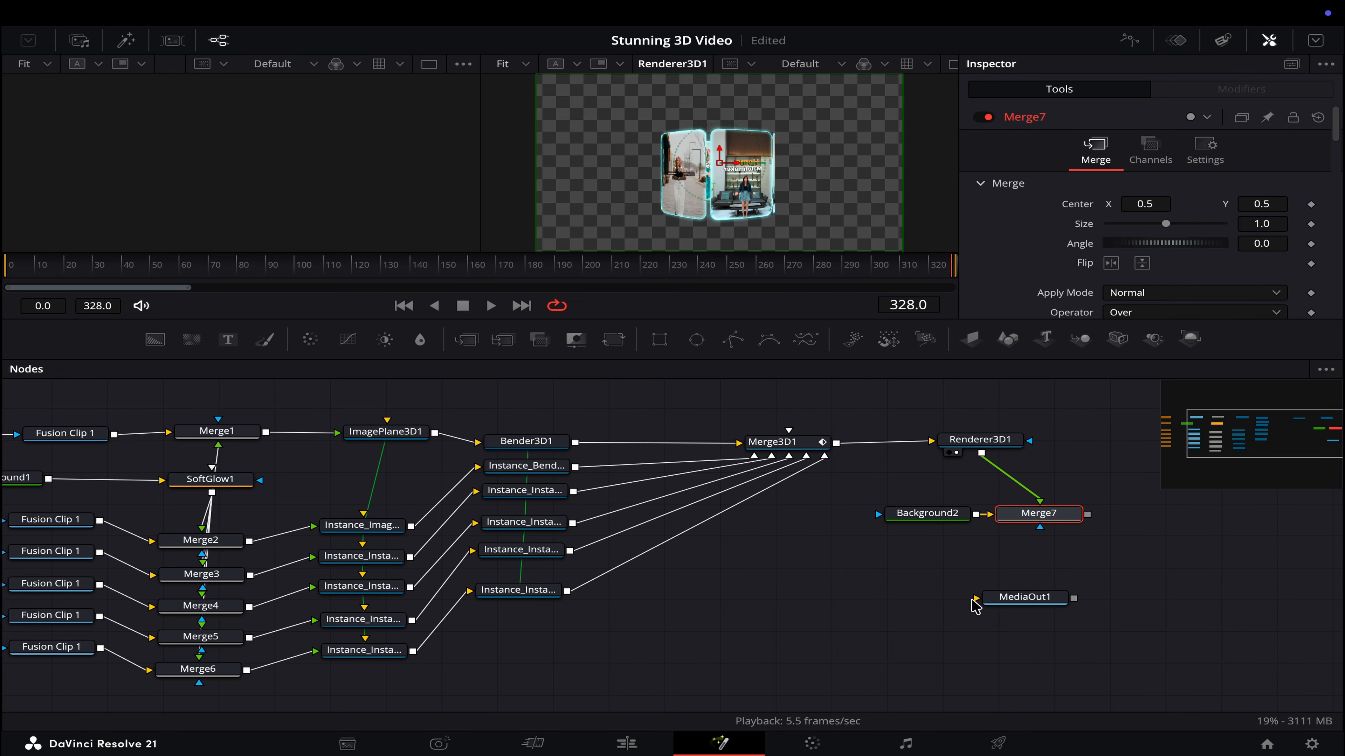
pyautogui.moveTo(977, 602); pyautogui.dragTo(1088, 515)
# - Switch to the Edit page, play the eased ring animation from the start of Timeline 1, and stop playback
pyautogui.click(626, 743)
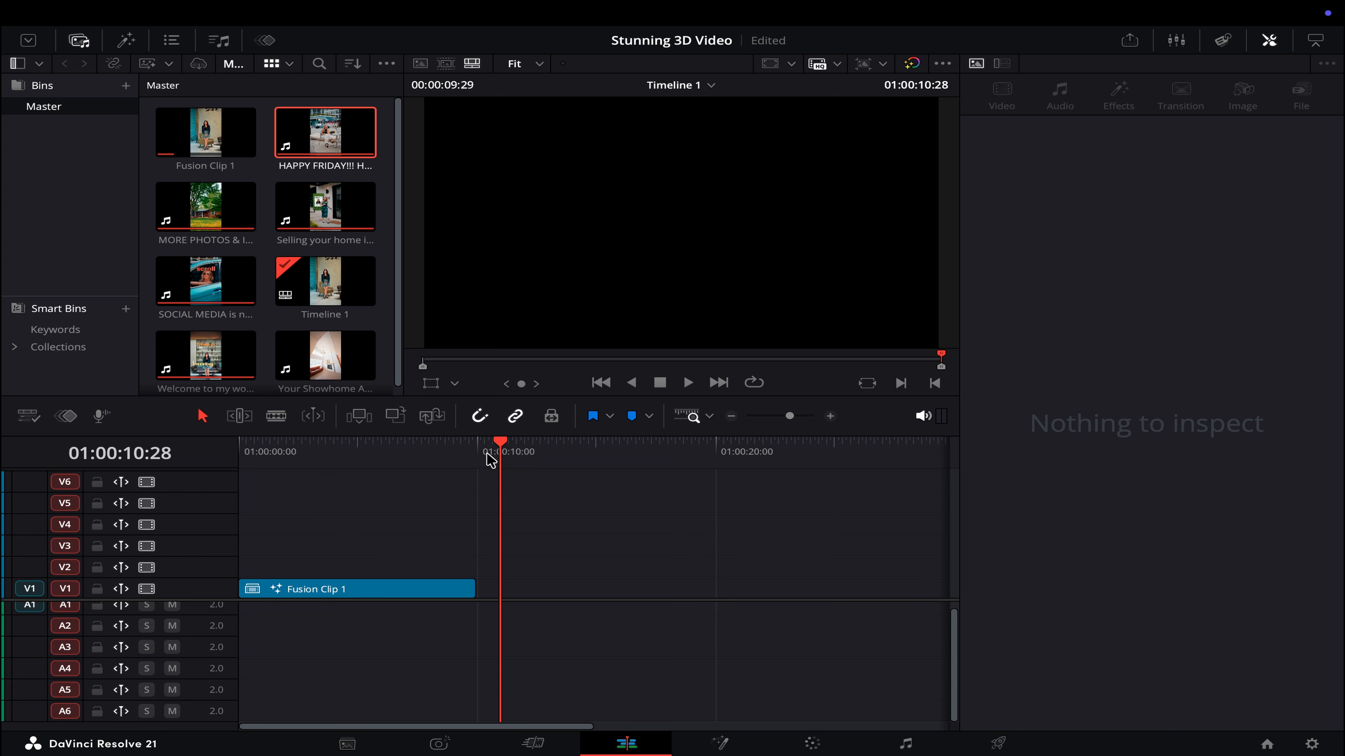
pyautogui.moveTo(500, 454); pyautogui.dragTo(241, 452)
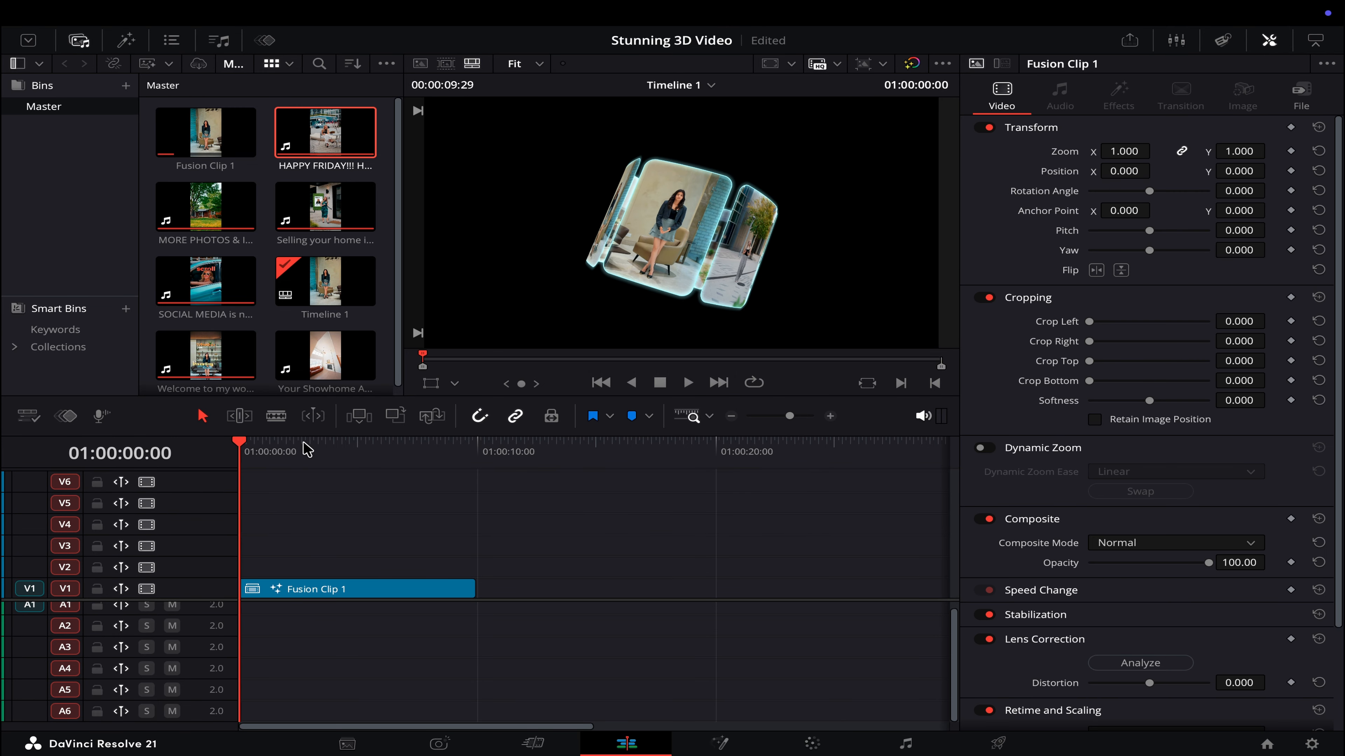
pyautogui.click(696, 384)
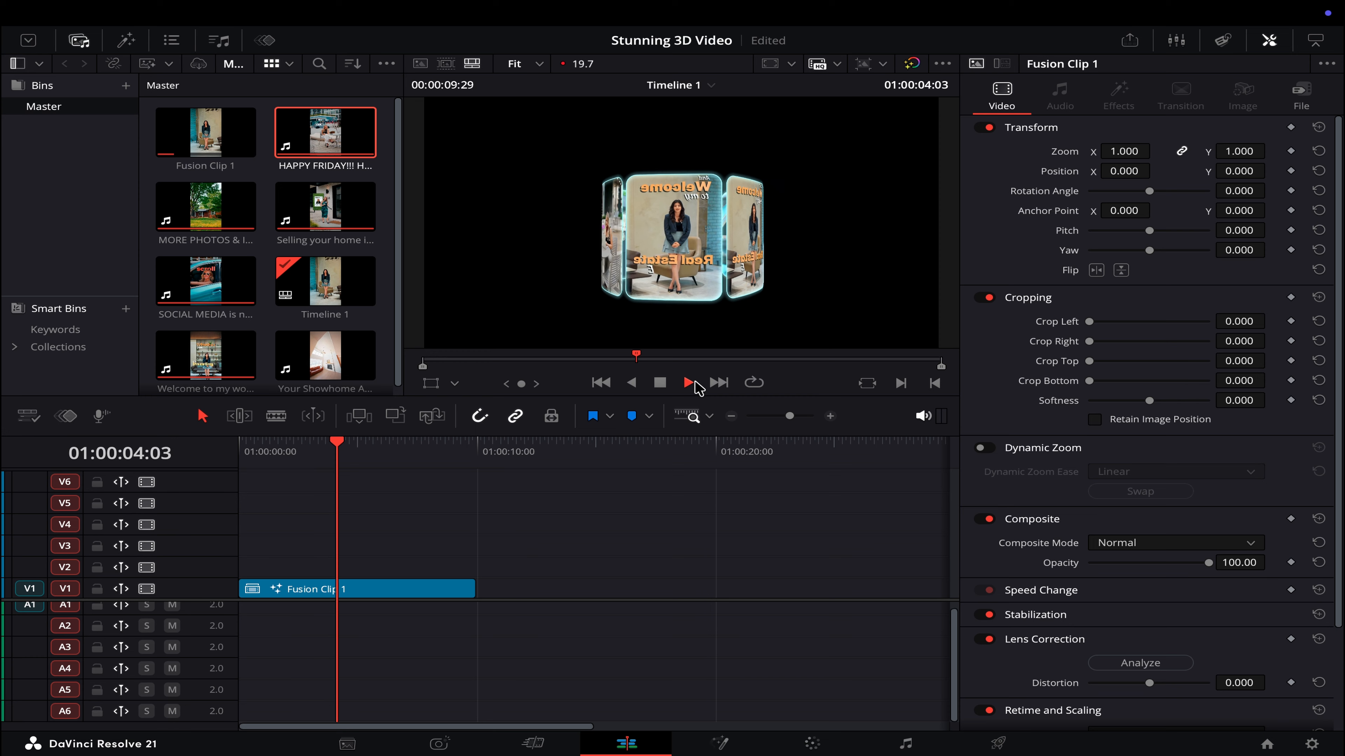
pyautogui.click(666, 384)
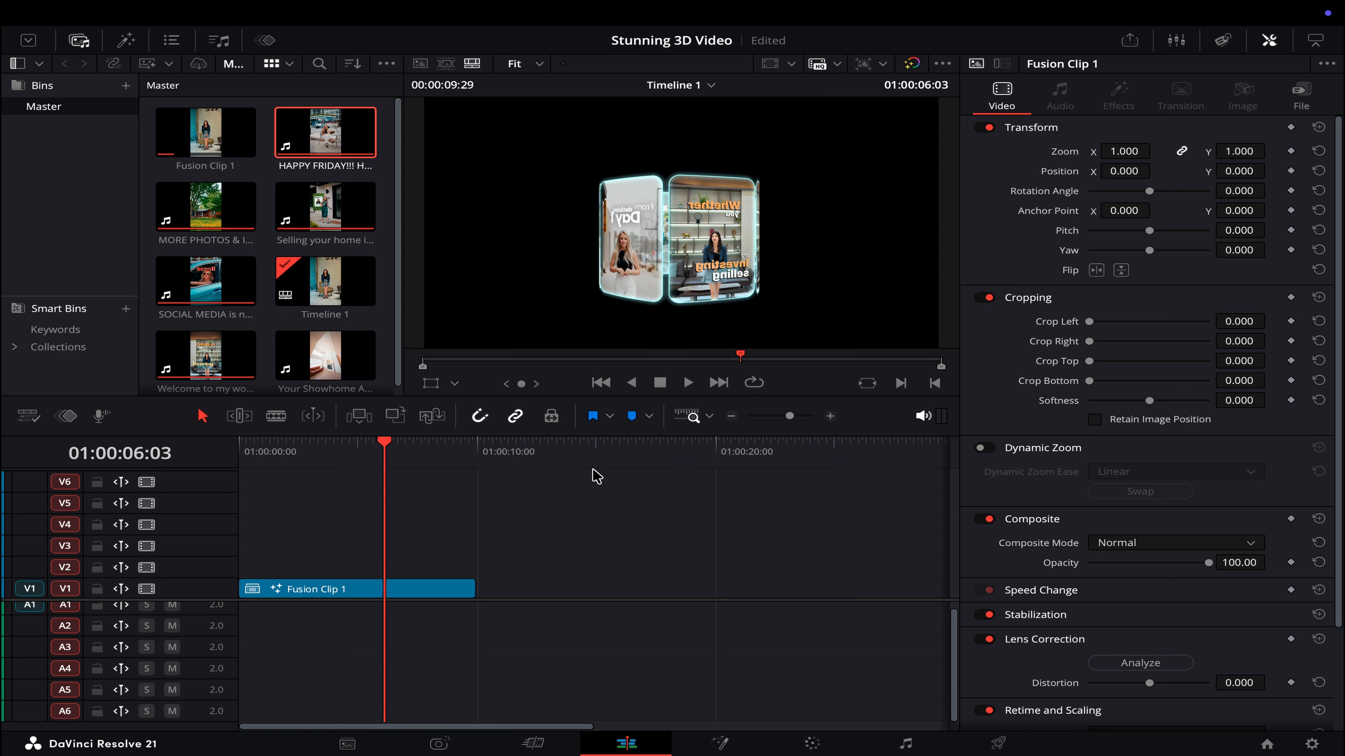
# - Split Fusion Clip 1 at 01:00:06:00 on V1 and delete the part after the cut
pyautogui.click(830, 416)
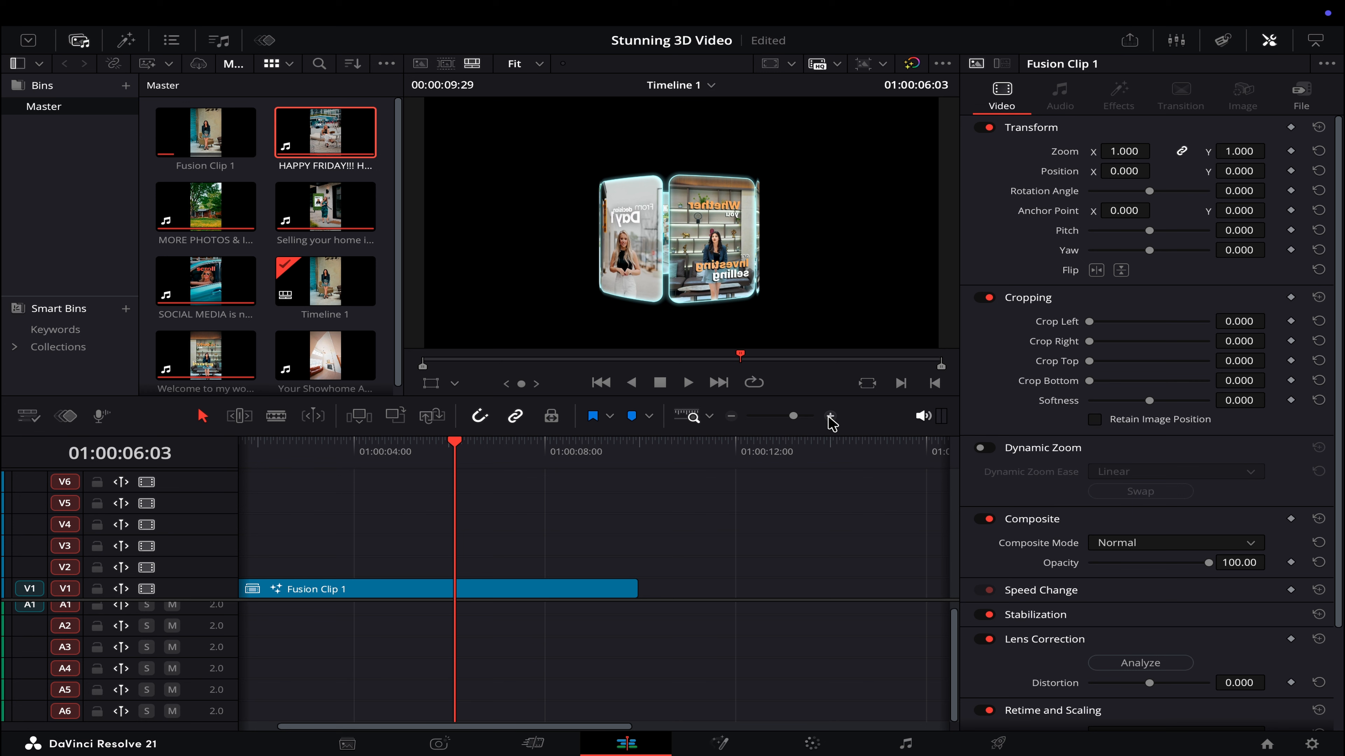
pyautogui.click(830, 416)
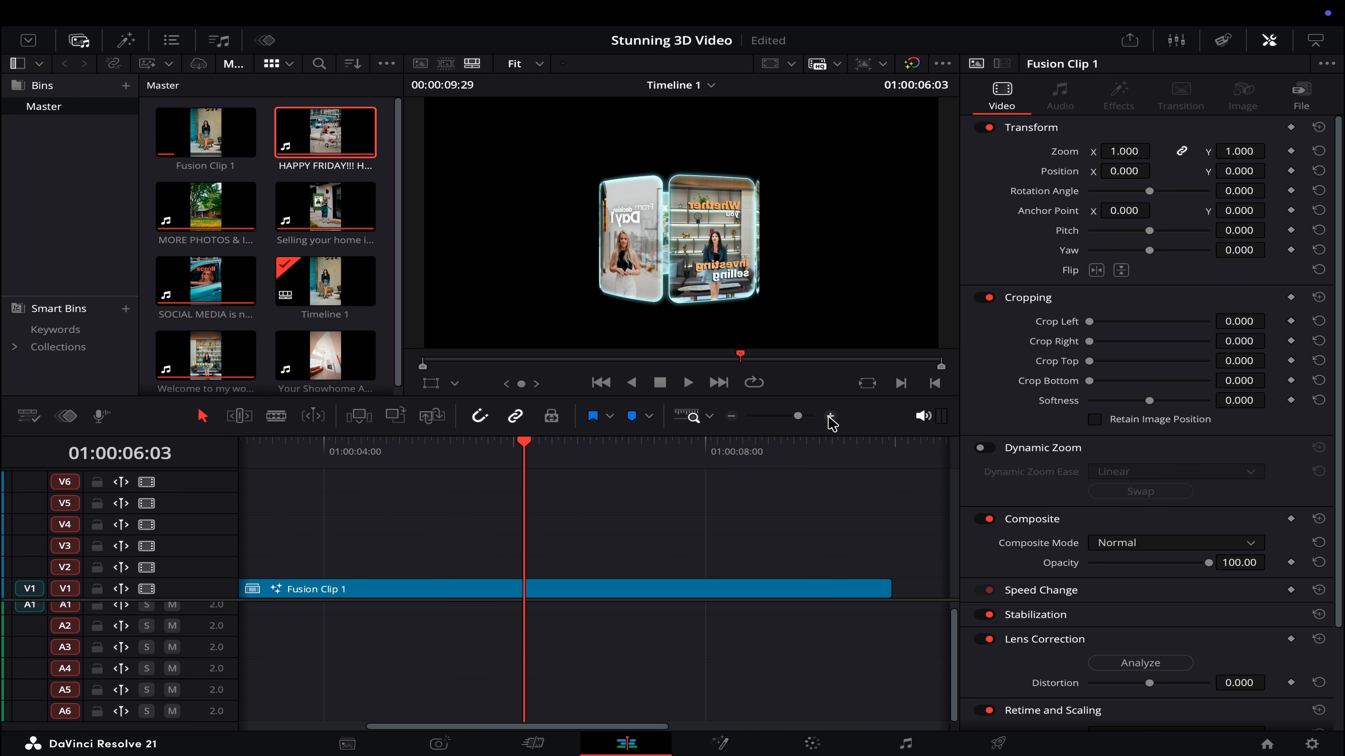
pyautogui.click(521, 449)
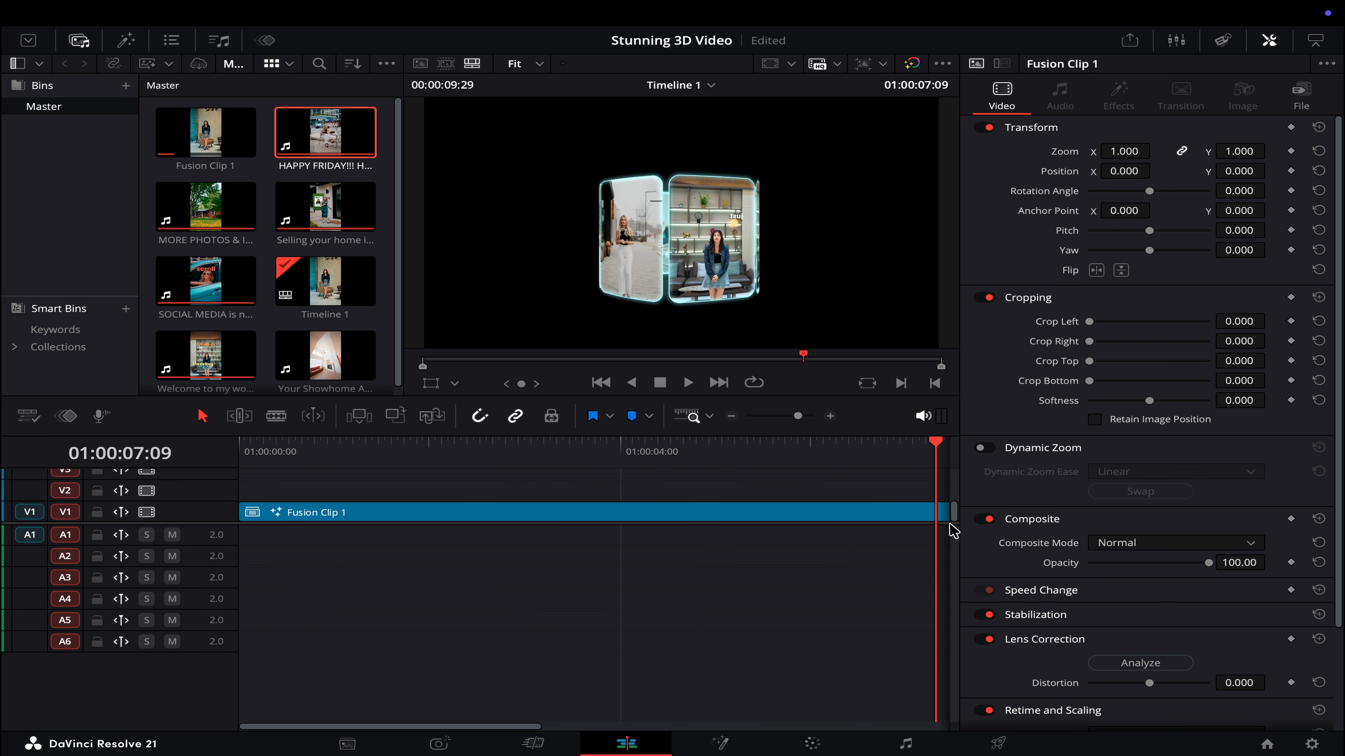
pyautogui.moveTo(948, 526); pyautogui.dragTo(944, 613)
pyautogui.hscroll(5, 751, 550)
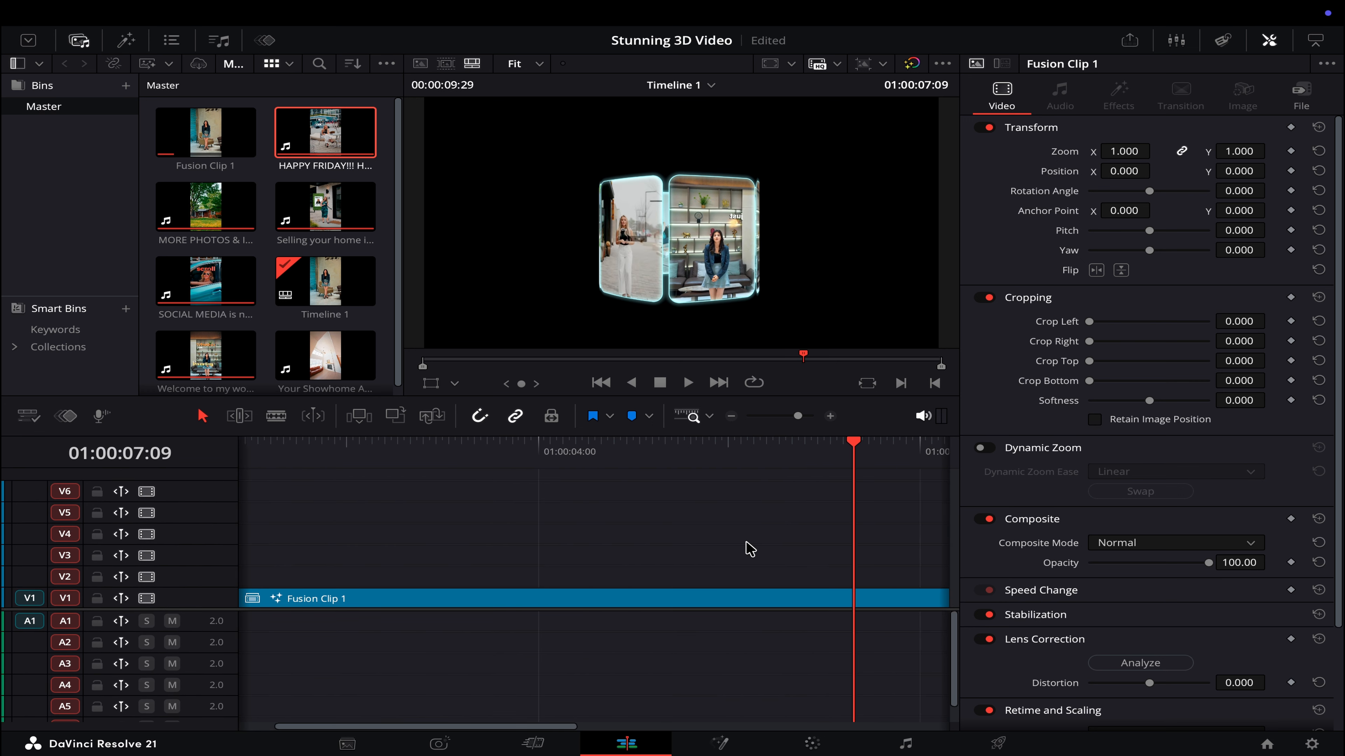
pyautogui.hscroll(-5, 751, 550)
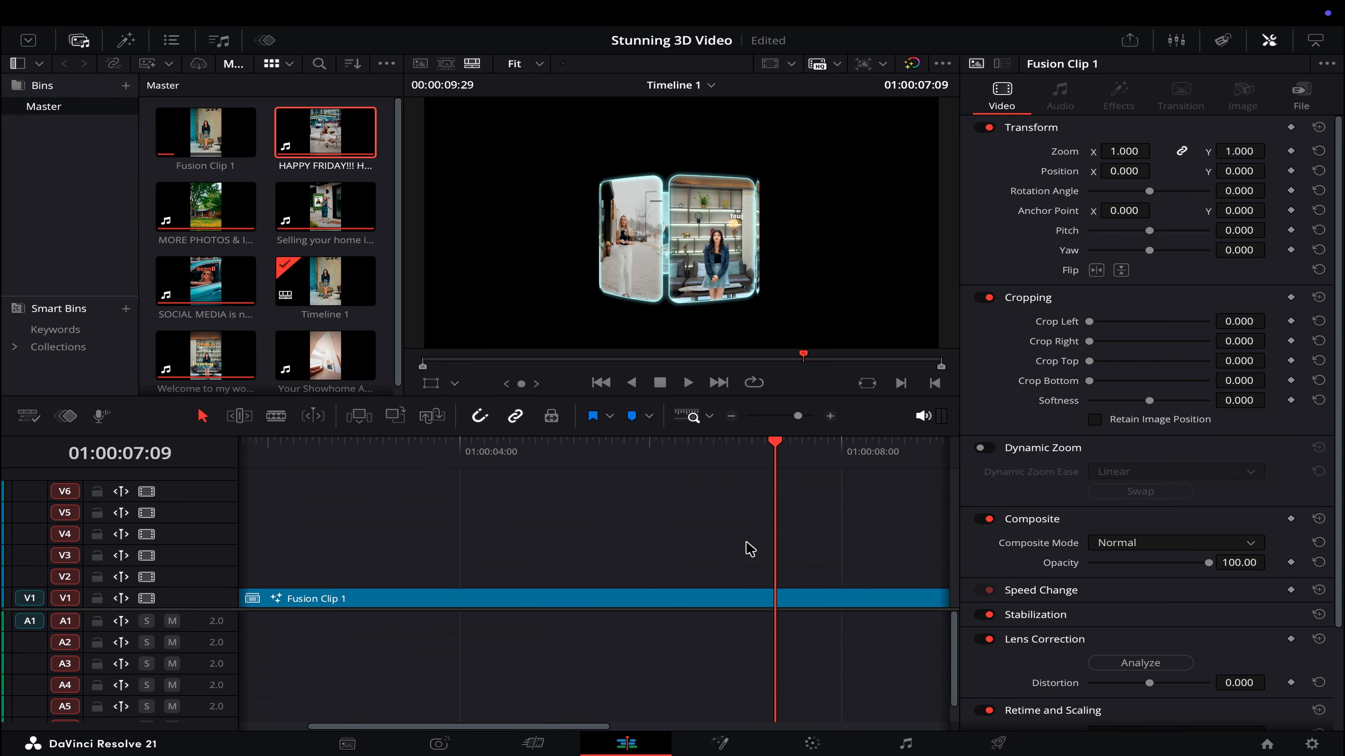
pyautogui.click(812, 445)
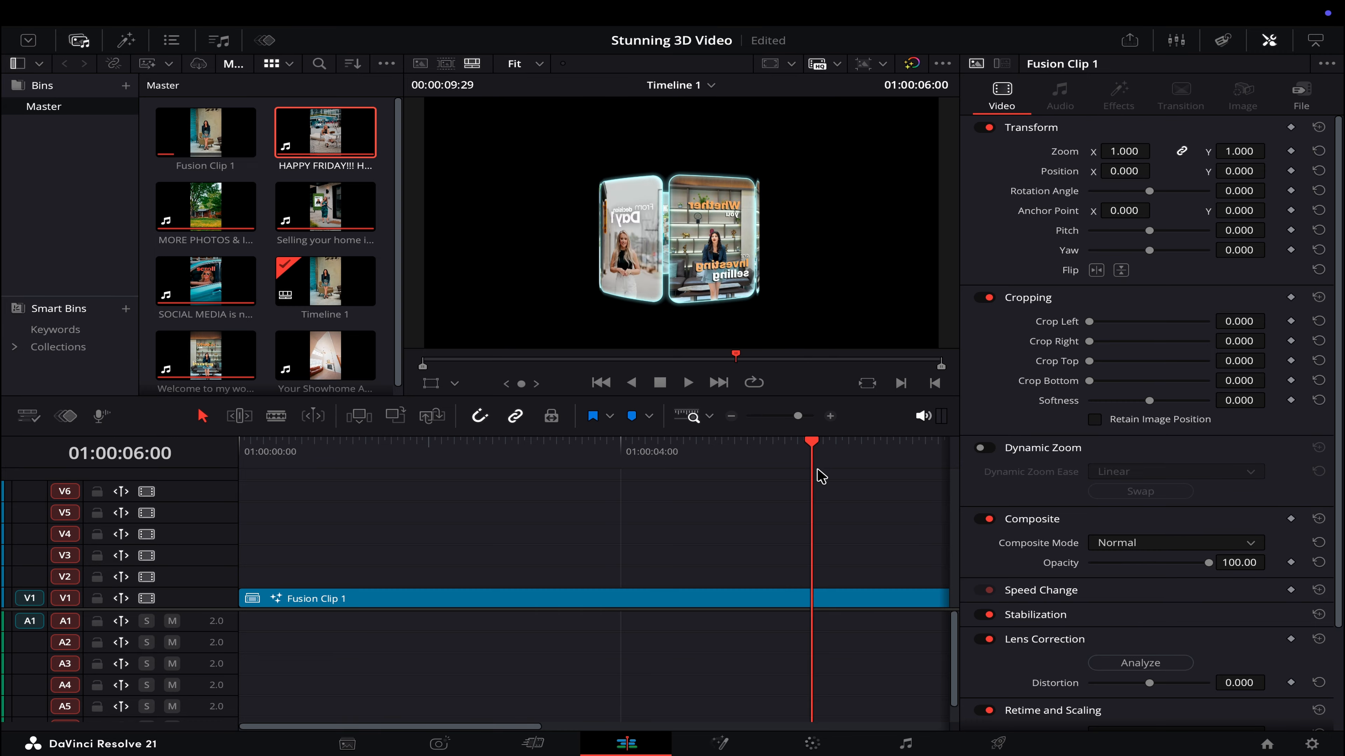
pyautogui.press('b')
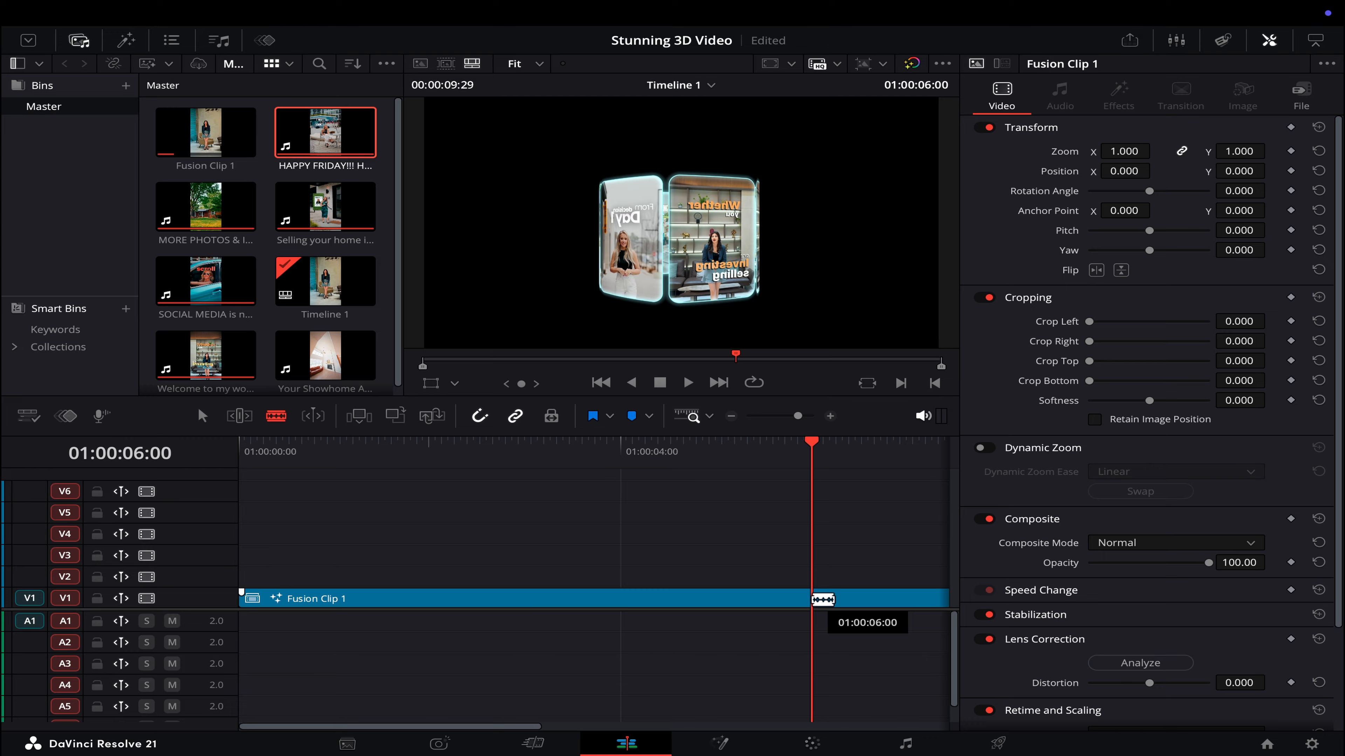
pyautogui.click(812, 599)
pyautogui.press('a')
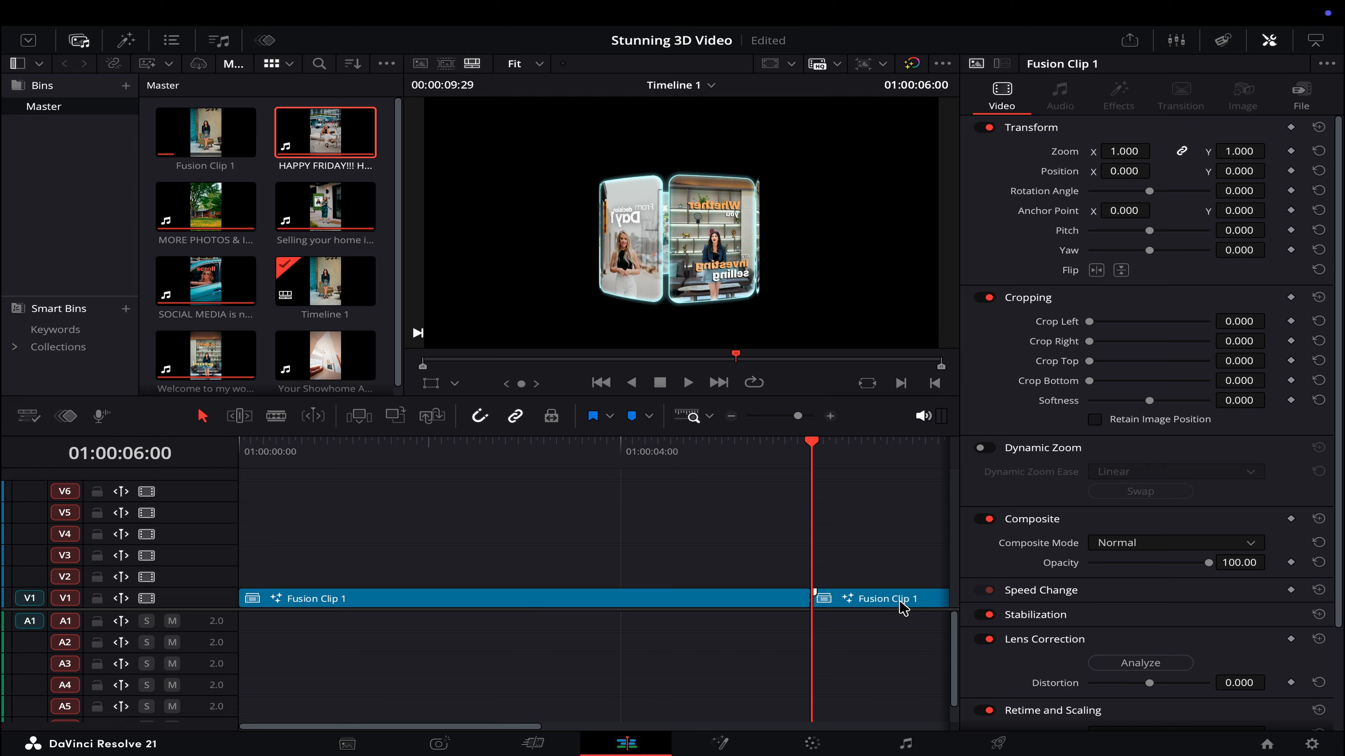
pyautogui.click(900, 603)
pyautogui.press('Delete')
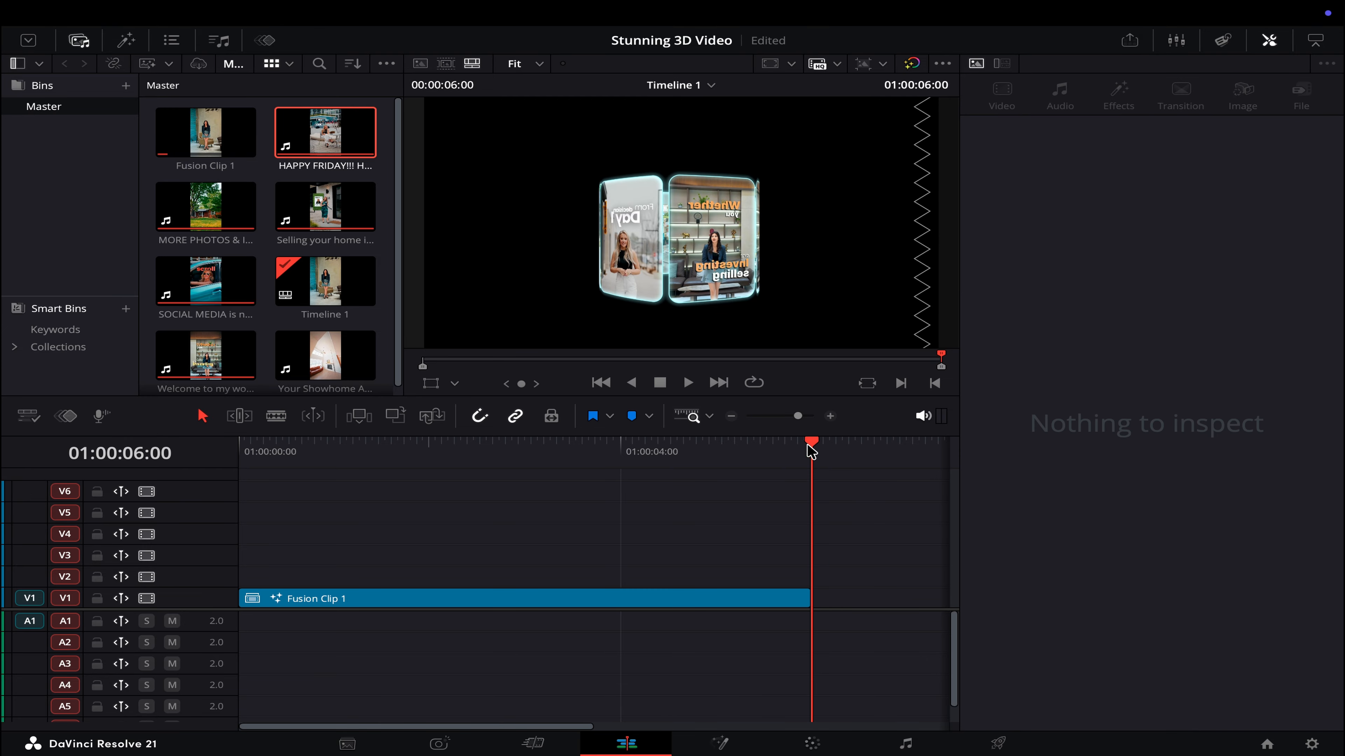
# - Play the trimmed Fusion Clip 1 from the start of the timeline twice to review the rotation
pyautogui.moveTo(811, 445); pyautogui.dragTo(239, 445)
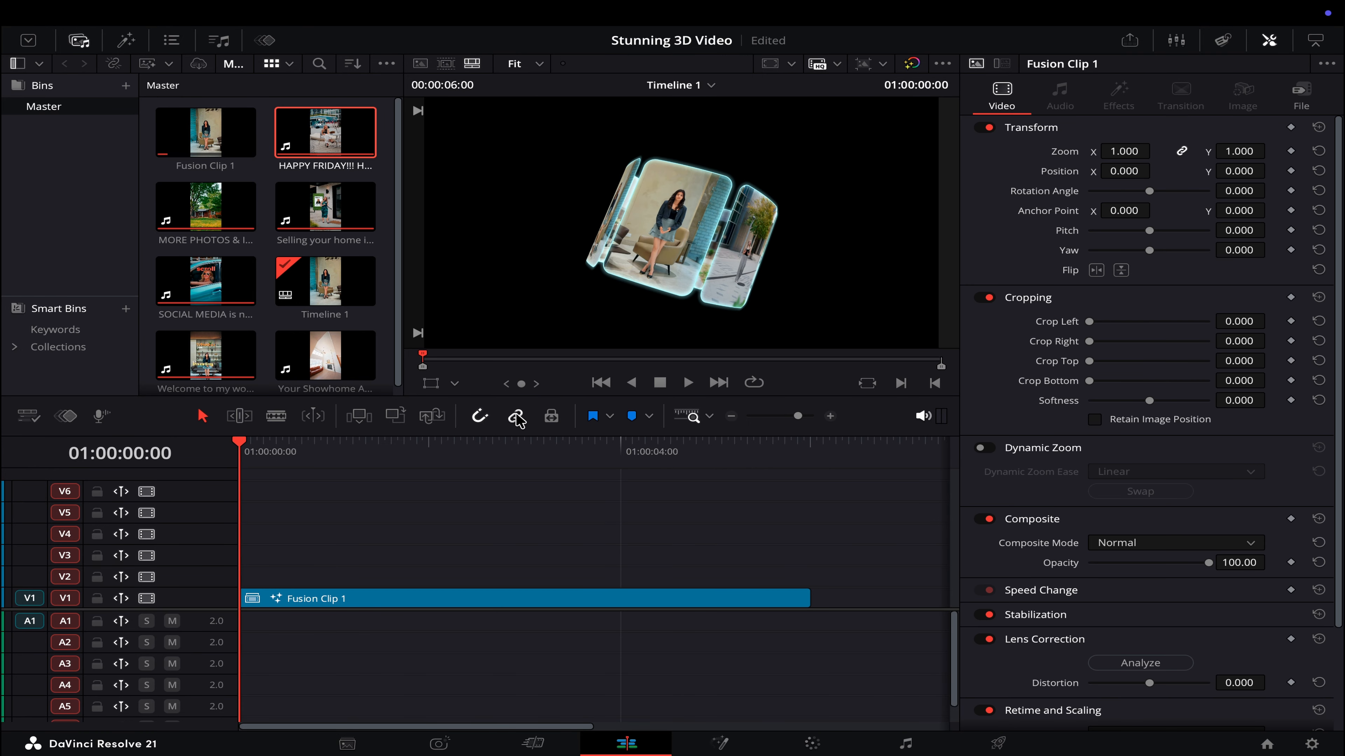
pyautogui.click(687, 383)
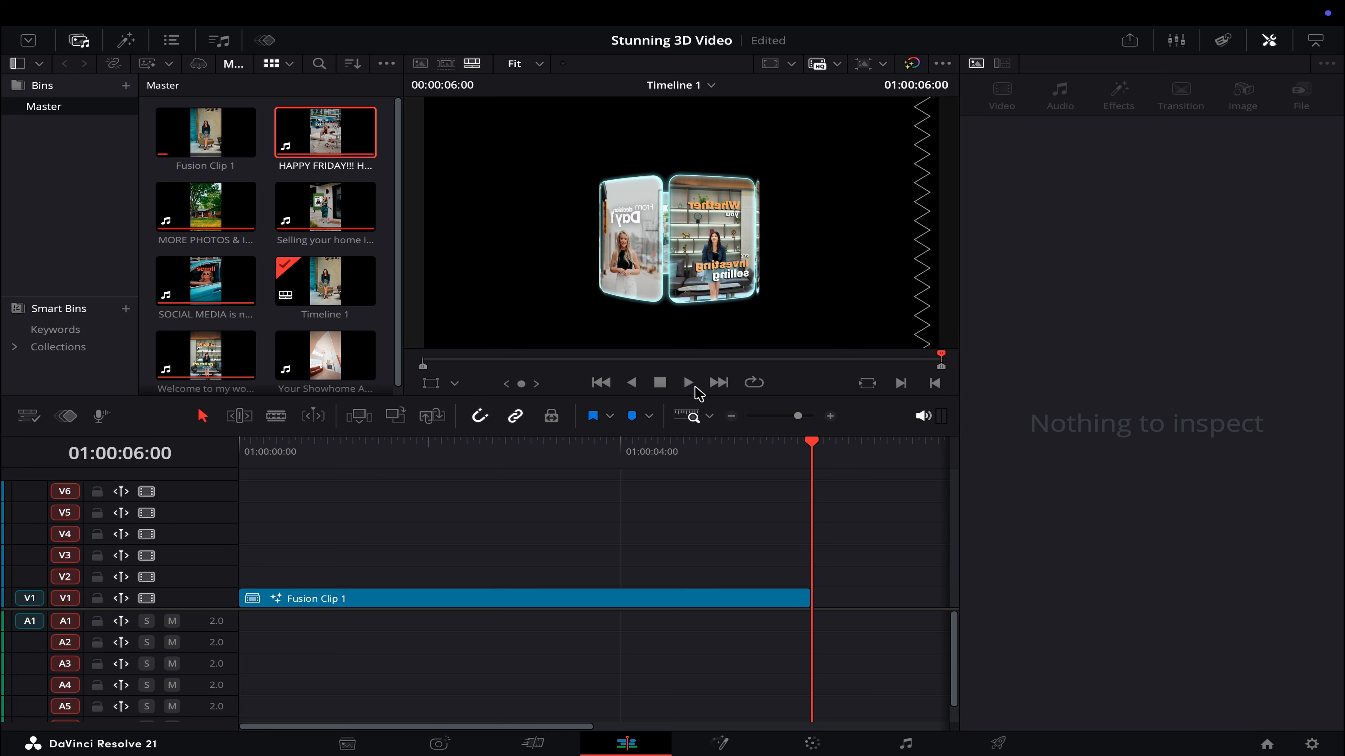
pyautogui.moveTo(818, 459); pyautogui.dragTo(233, 526)
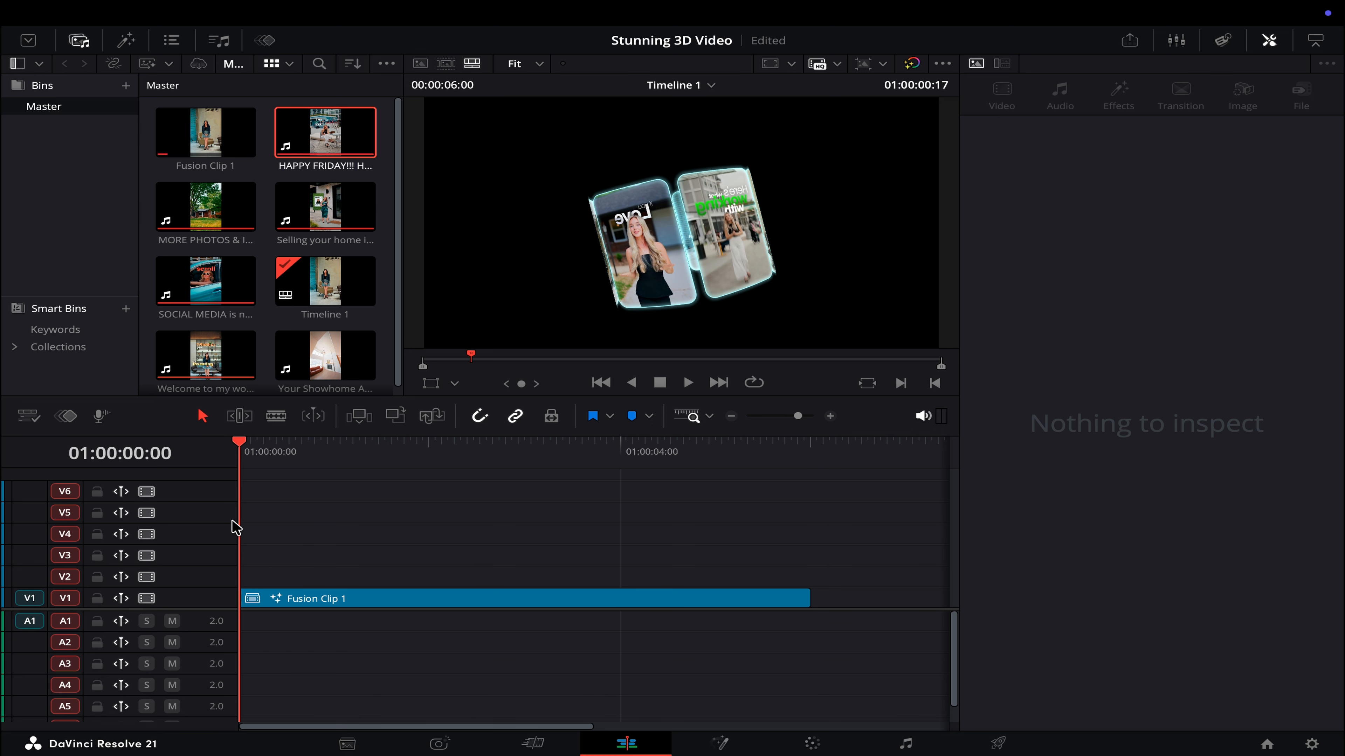
pyautogui.click(688, 383)
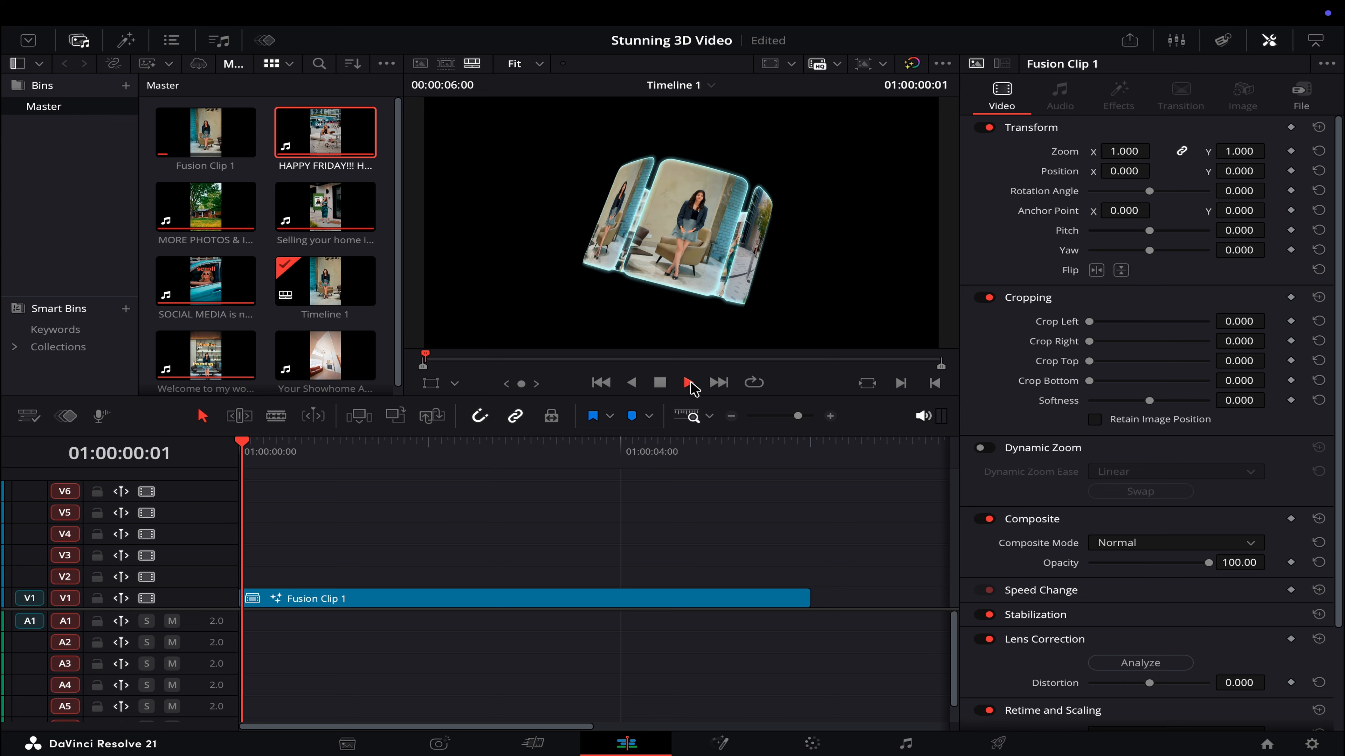